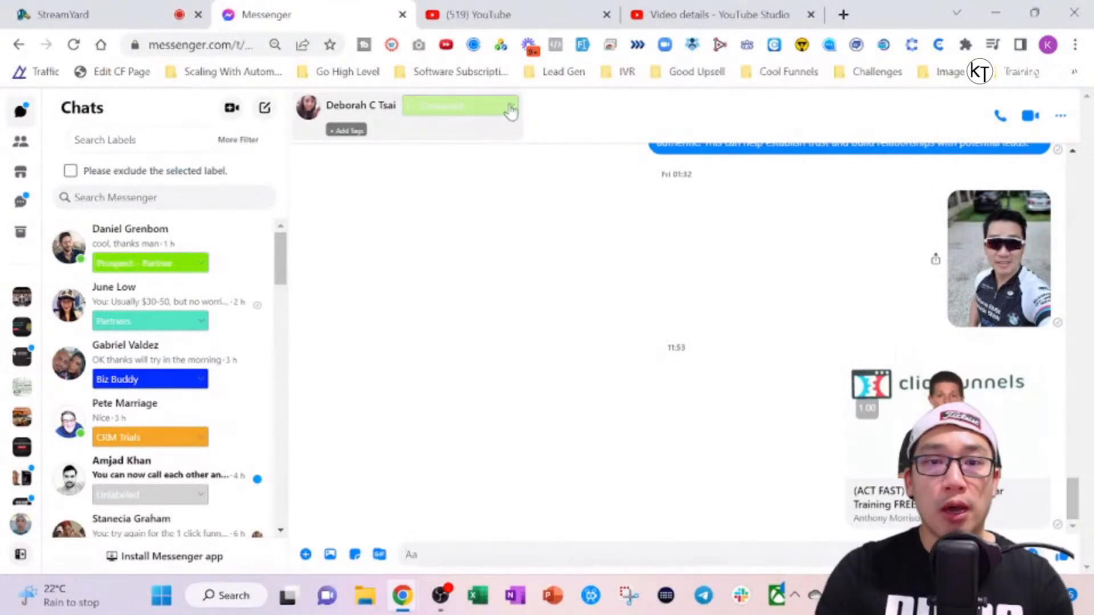
Examine the labels available for the open conversation, including the L - pipeline labels, and in the Client CRM extension.
click(507, 110)
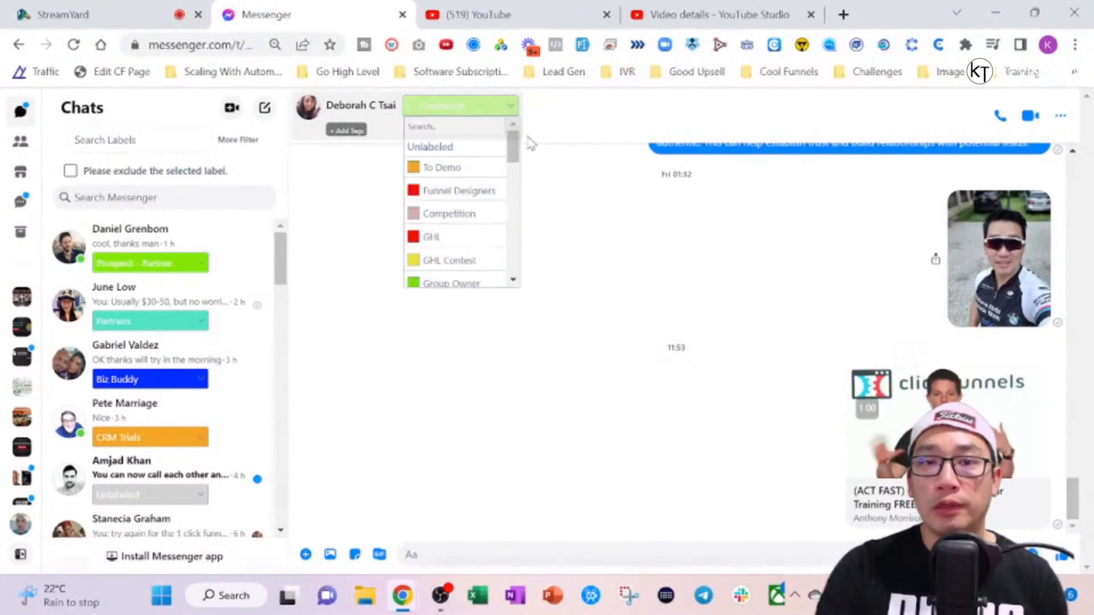
drag(513, 144, 517, 207)
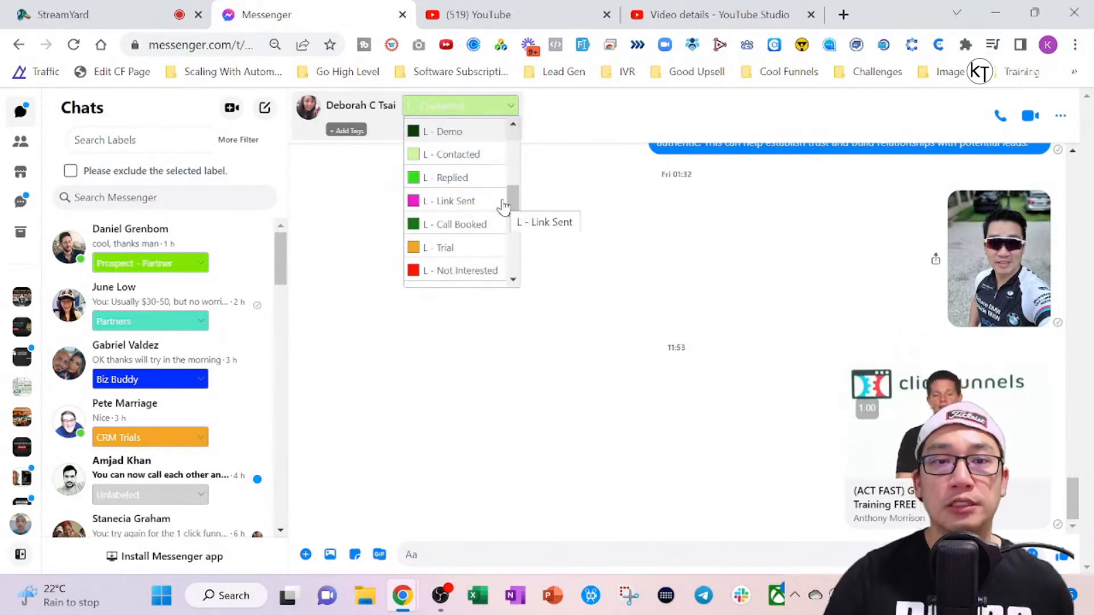
mouse_move(514, 196)
mouse_down()
mouse_move(521, 168)
mouse_move(520, 210)
mouse_up()
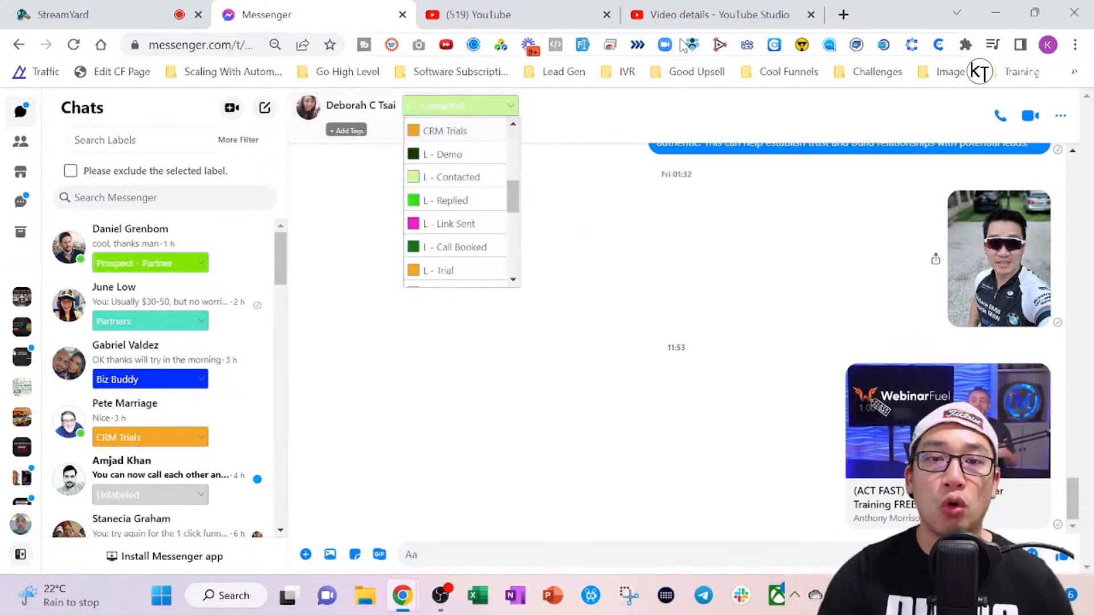
scroll(522, 153, up, 3)
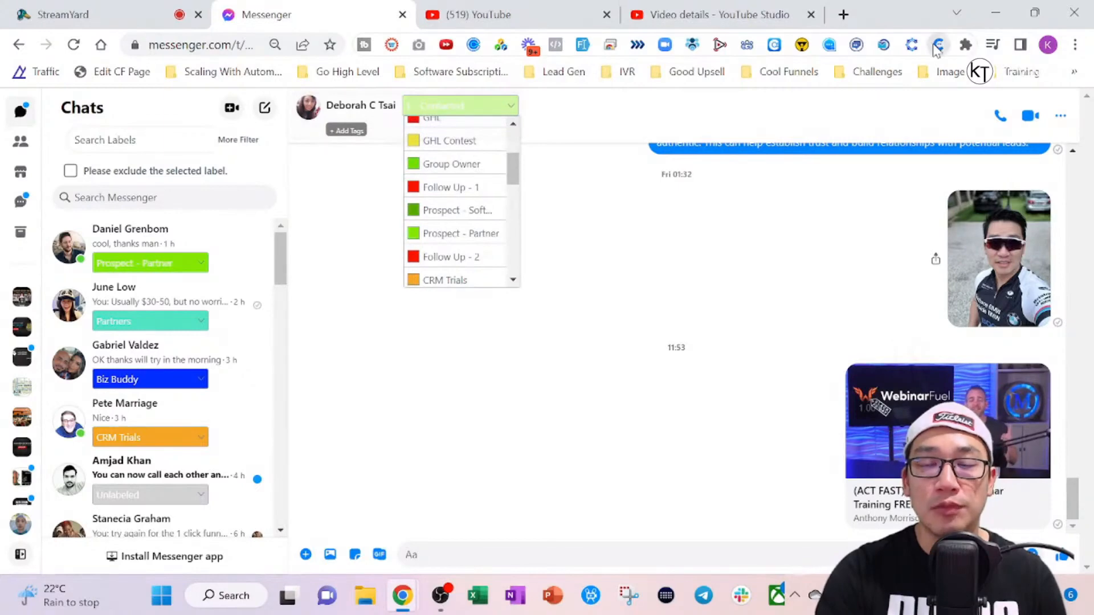
click(937, 46)
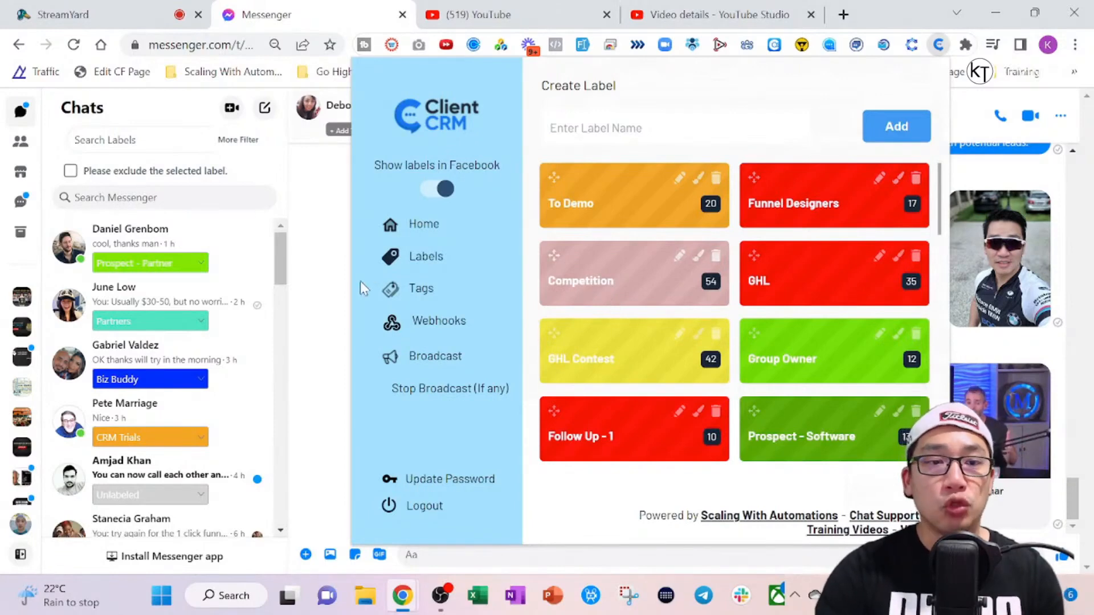
click(308, 287)
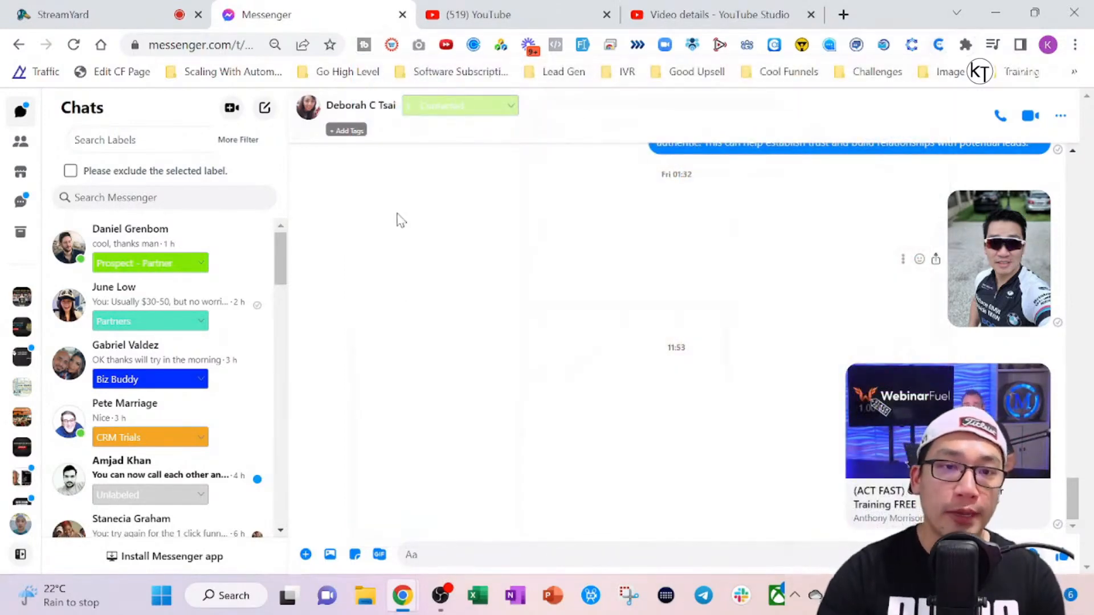
click(512, 107)
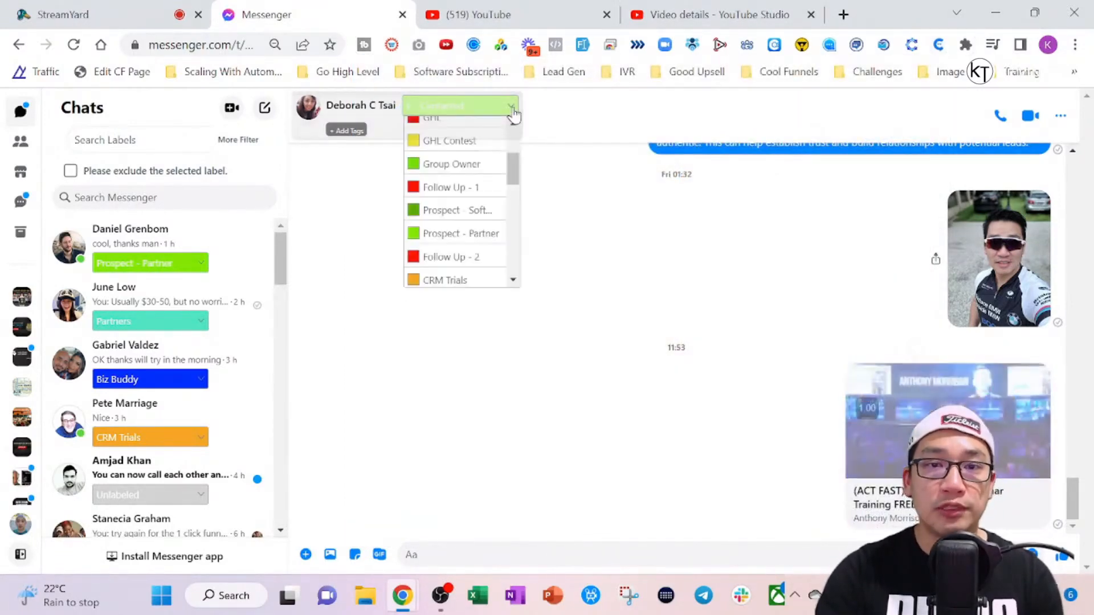
drag(515, 166, 516, 195)
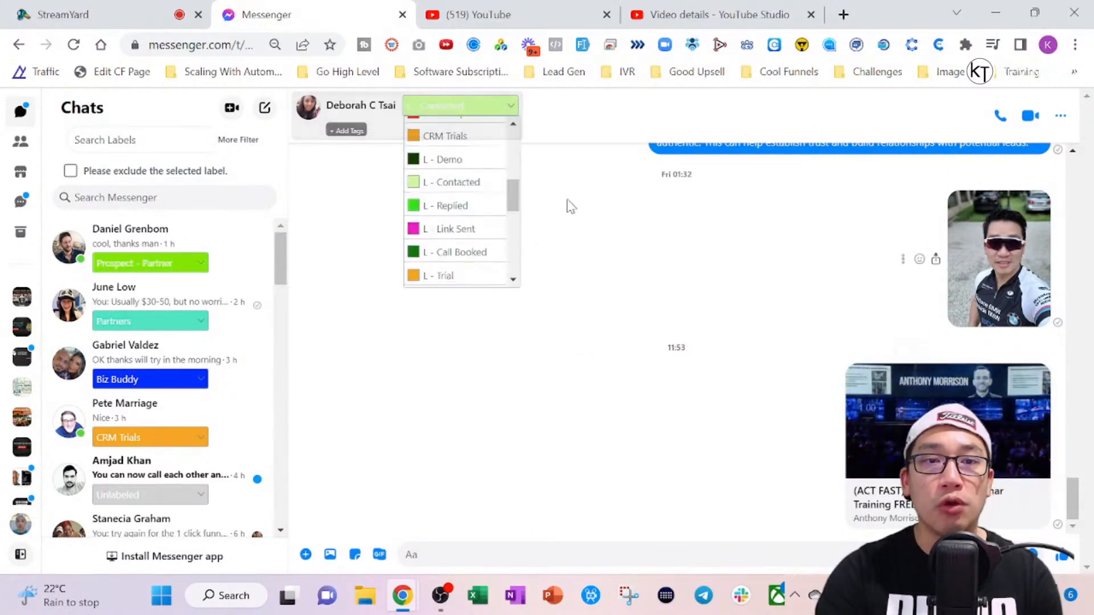
click(556, 198)
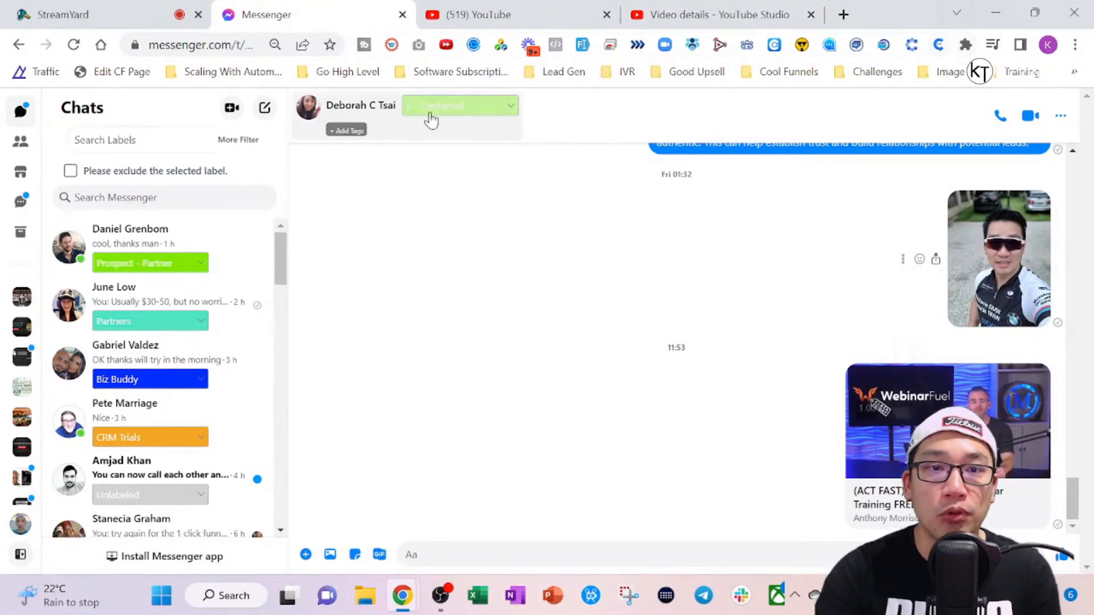
Review the Client CRM labels and their contact counts, from the Follow Up - 2 label to the L - labels.
click(939, 45)
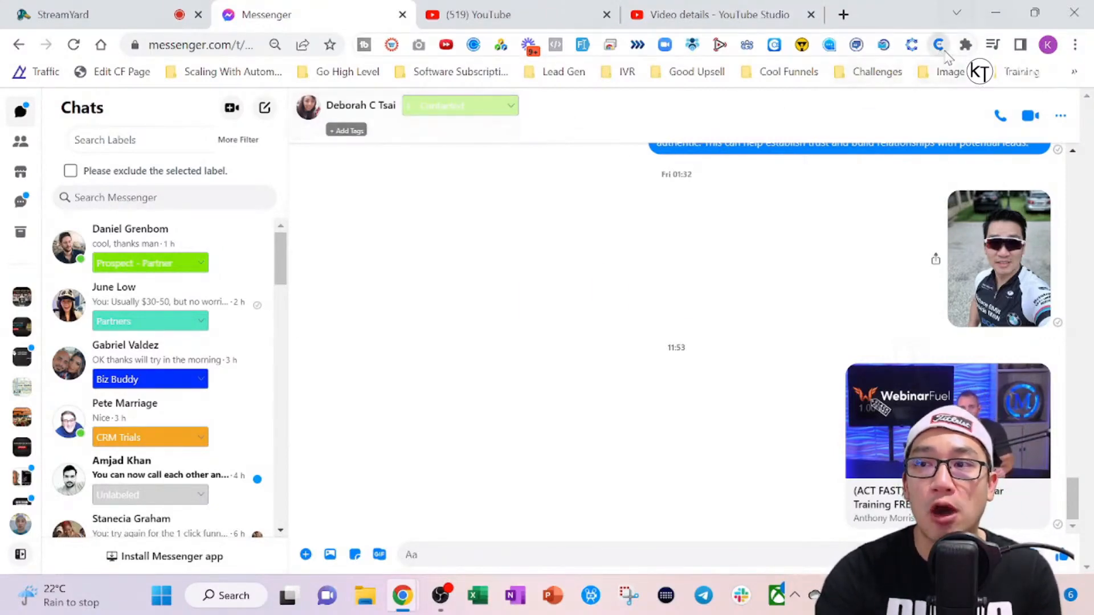
scroll(860, 391, down, 5)
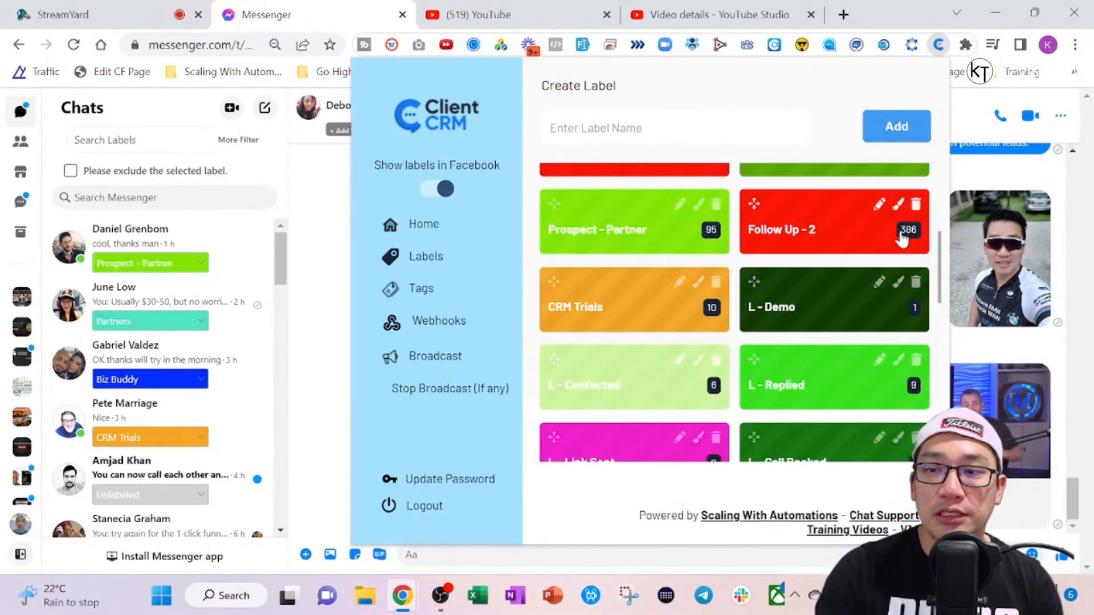
drag(943, 251, 971, 257)
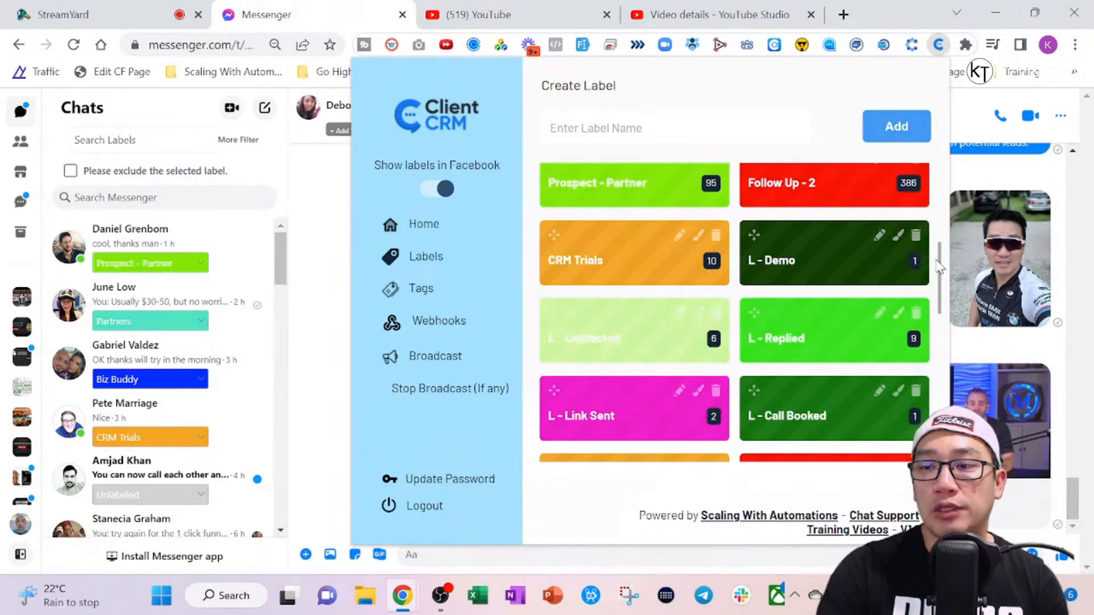
scroll(941, 257, up, 1)
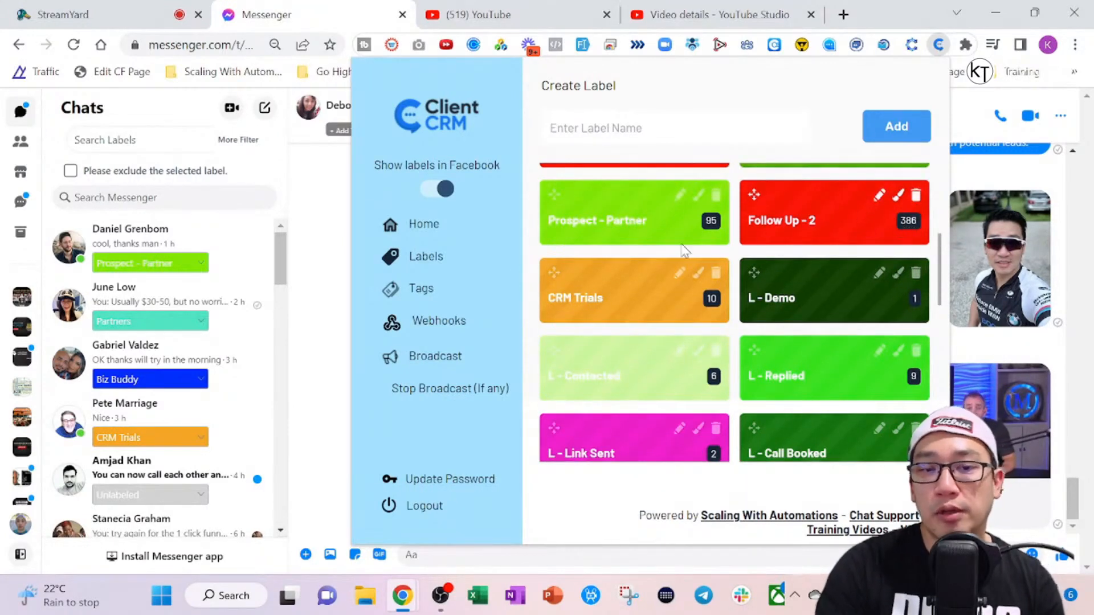
Create a new Client CRM broadcast that targets contacts by label, using L - Contacted.
click(449, 364)
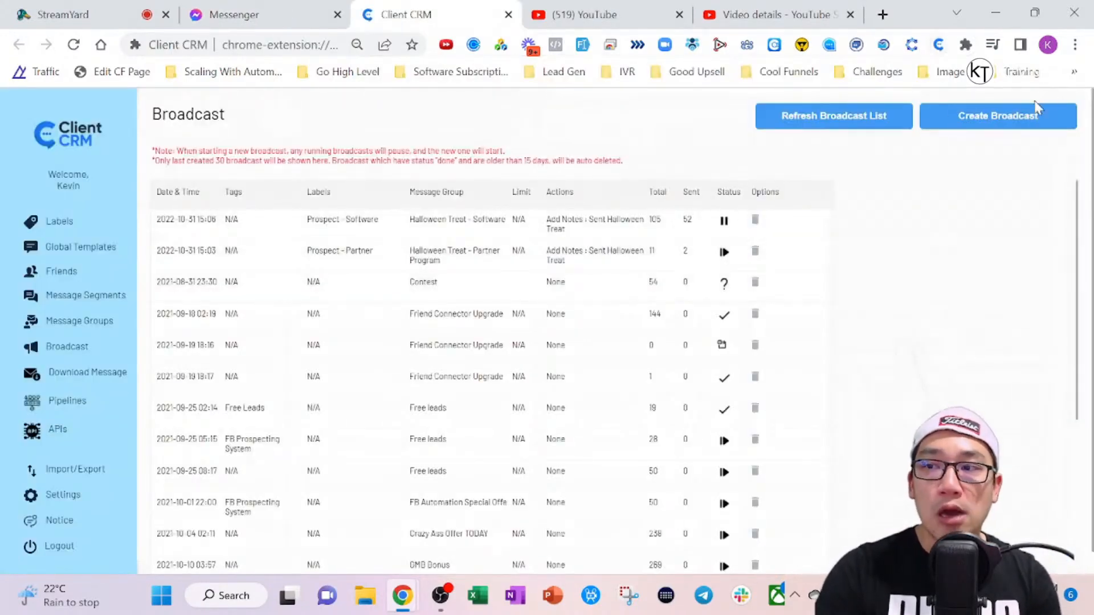
click(990, 119)
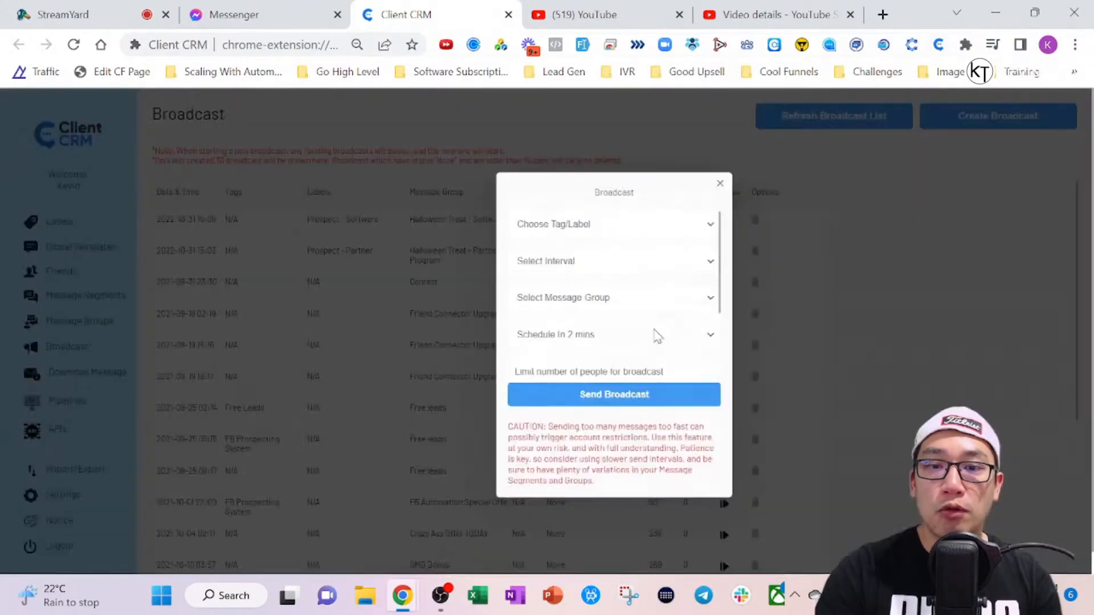
click(632, 227)
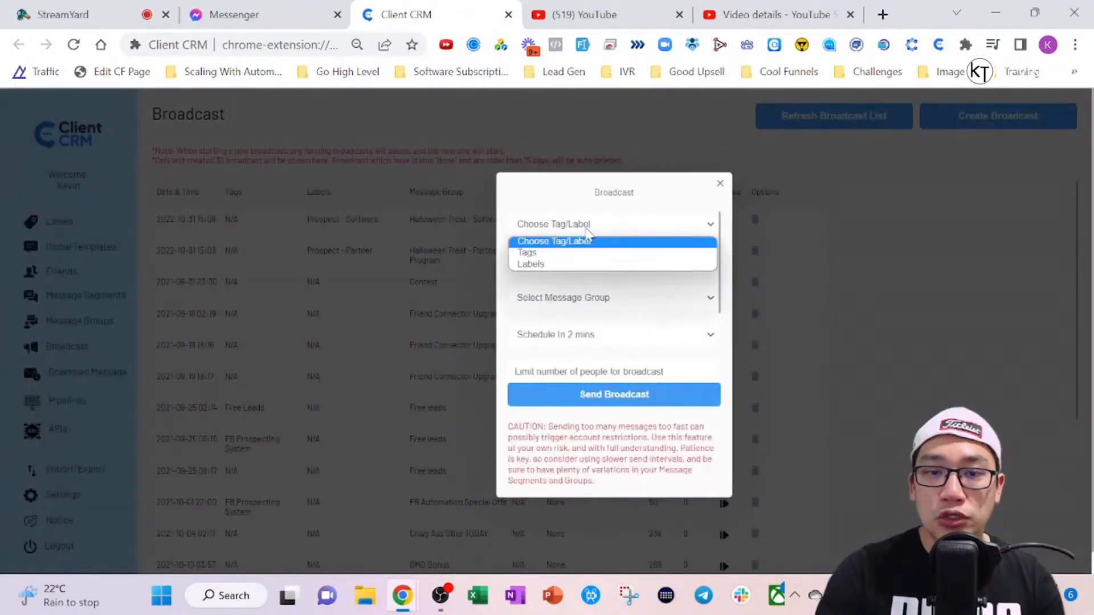
click(548, 265)
click(609, 257)
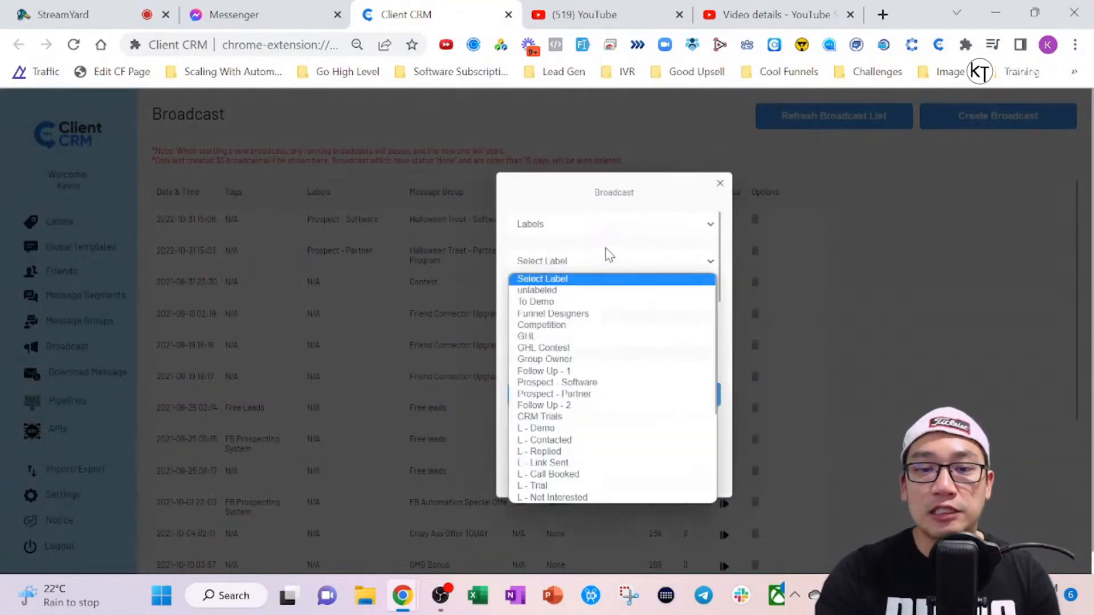
scroll(617, 379, down, 3)
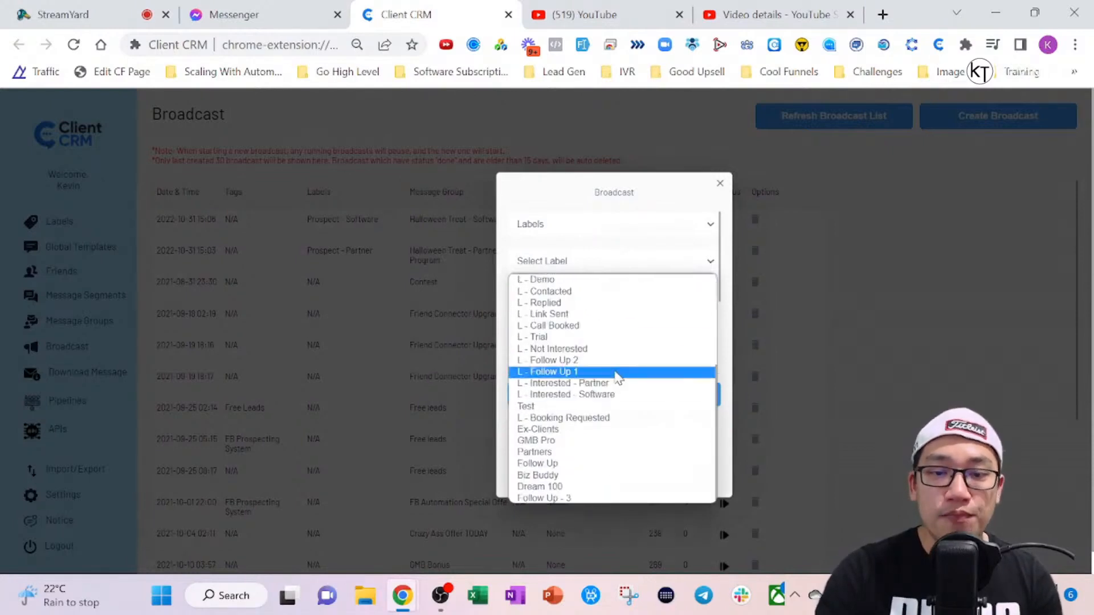
scroll(672, 330, up, 3)
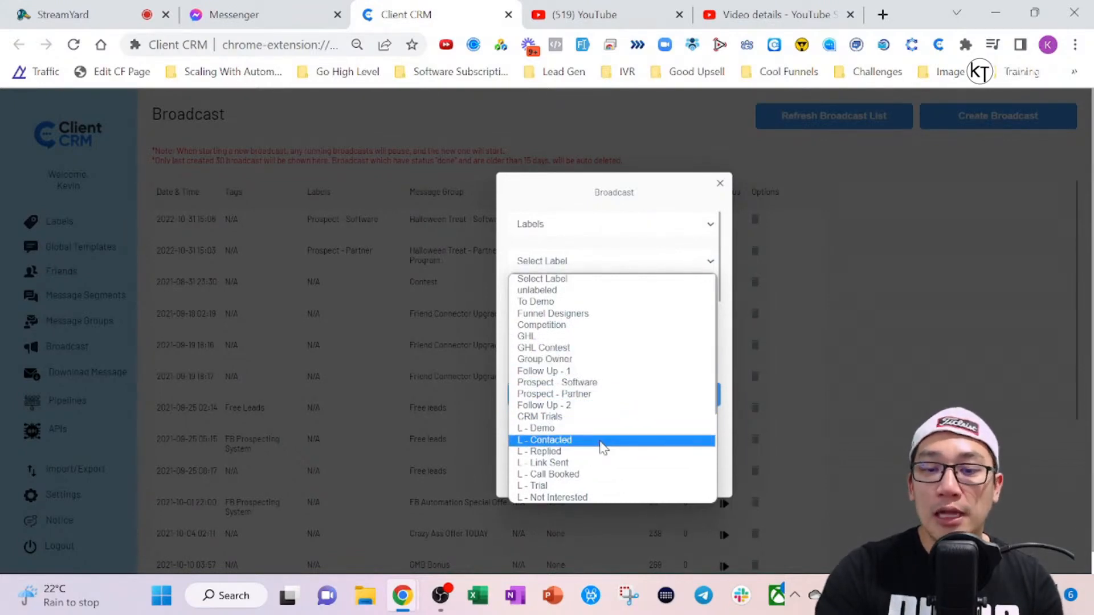
click(602, 444)
Limit the broadcast's recipients to the Male gender.
click(607, 322)
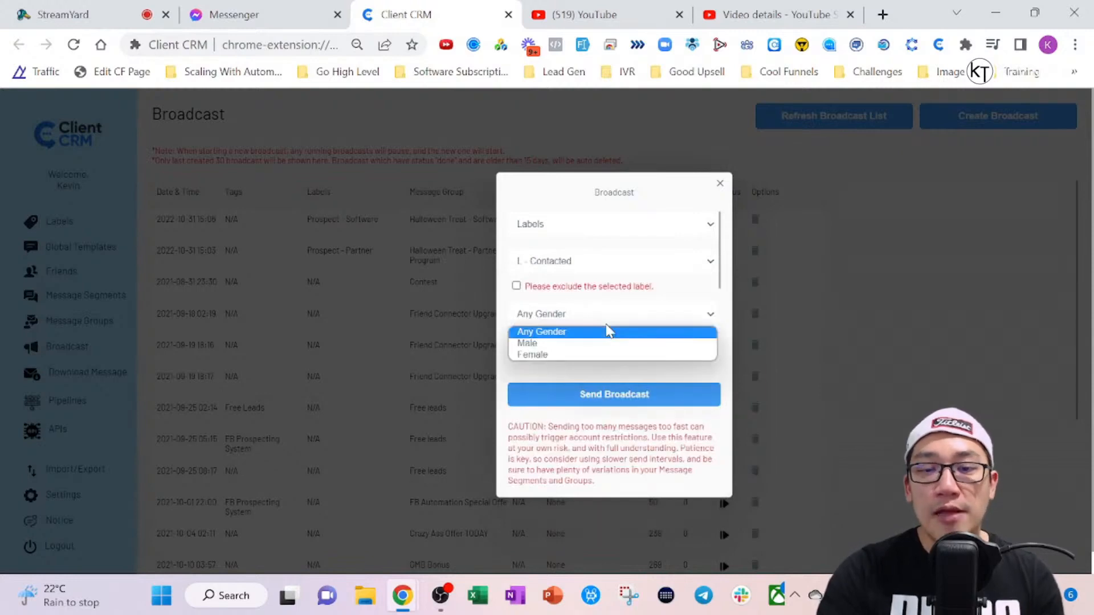
click(609, 329)
click(614, 323)
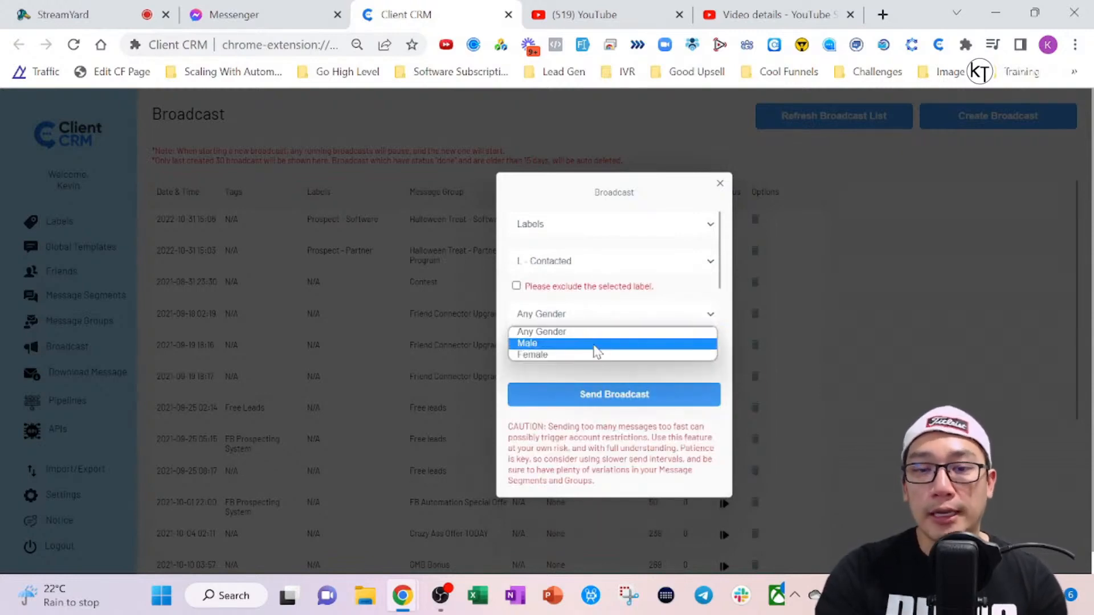
click(594, 345)
Set the broadcast's sending interval to 5 mins.
click(624, 353)
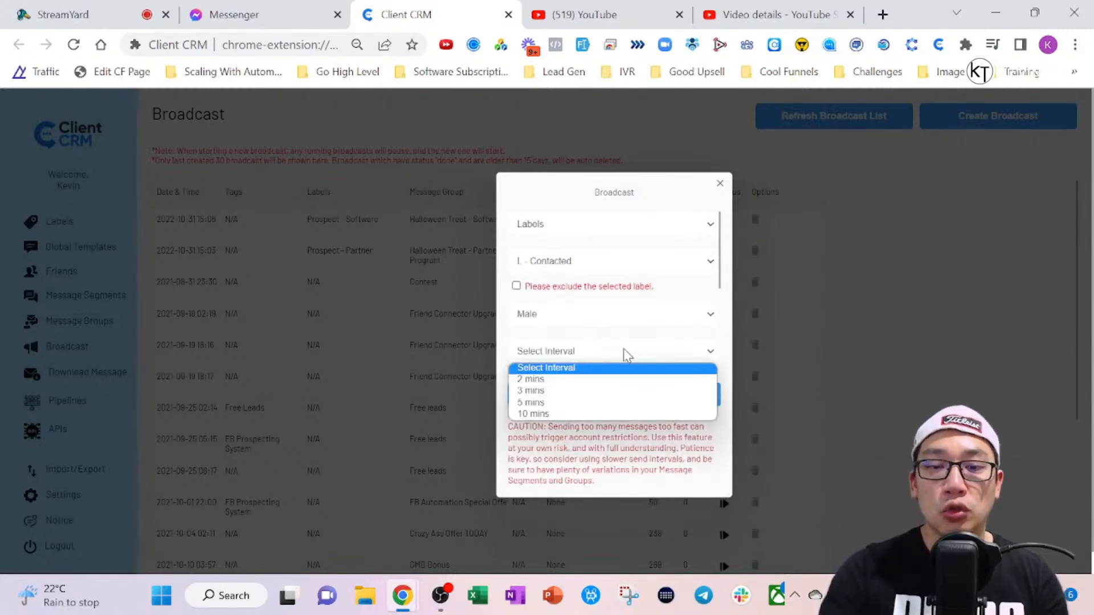
scroll(603, 399, down, 4)
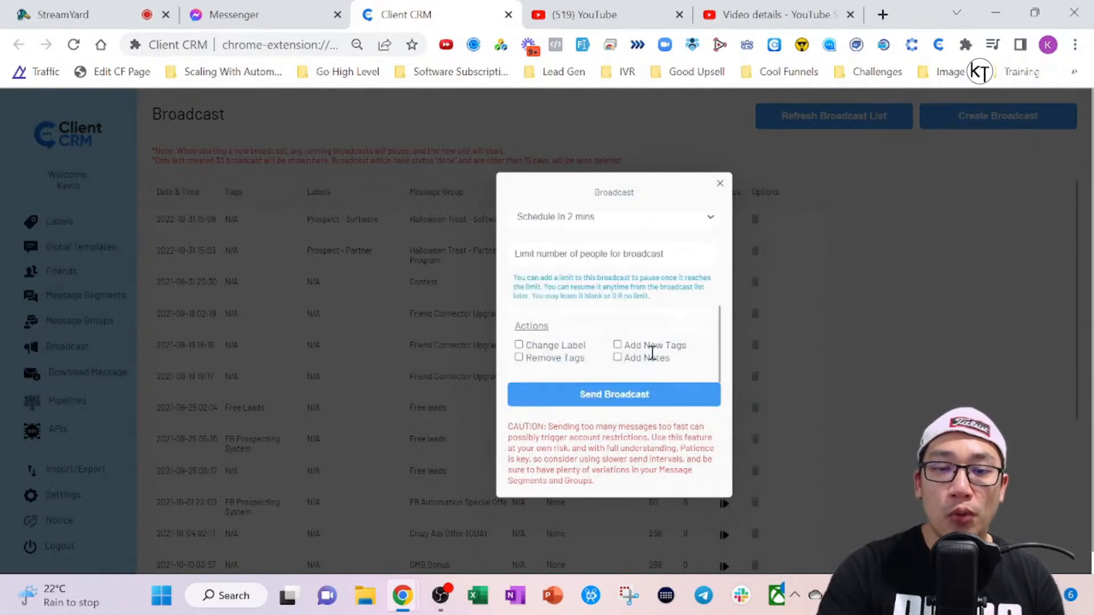
scroll(664, 303, up, 4)
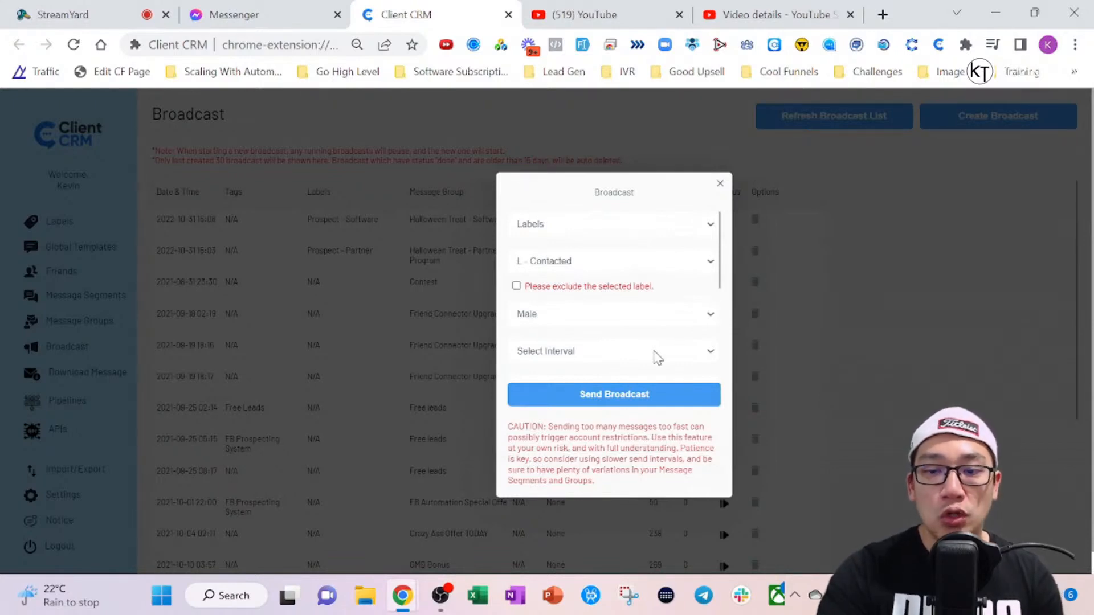
click(655, 353)
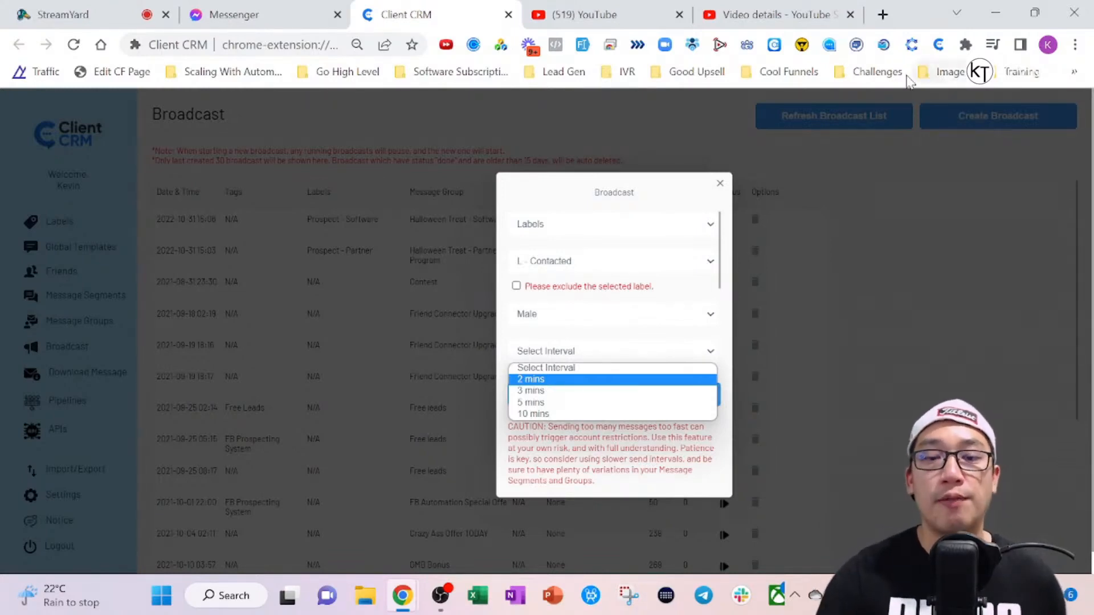
click(564, 407)
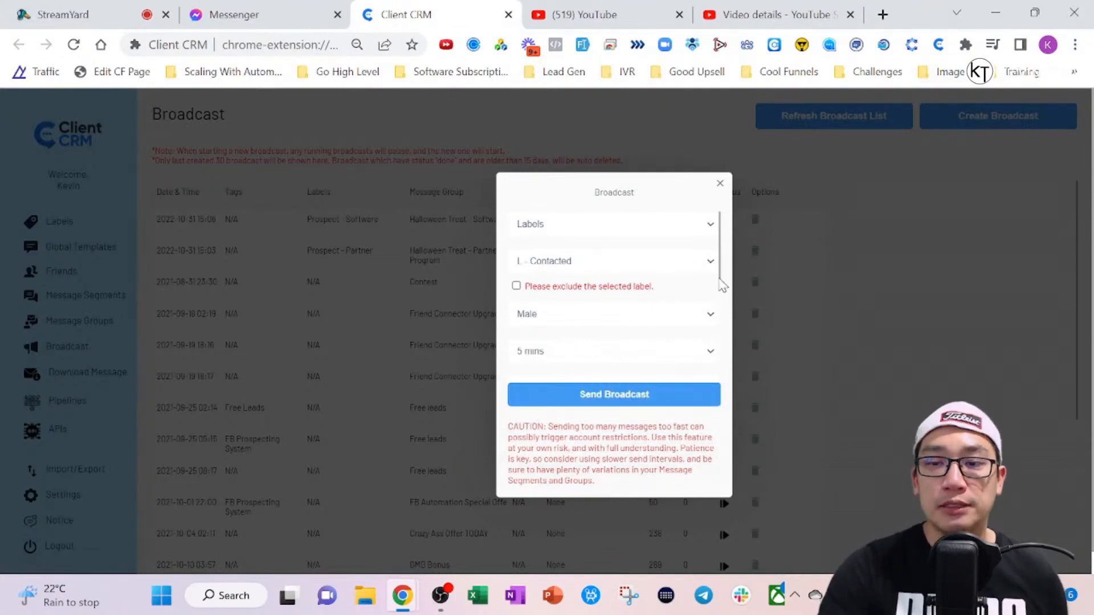
Read the caution about sending too fast and set the broadcast's sending interval to 10 mins.
drag(719, 275, 712, 300)
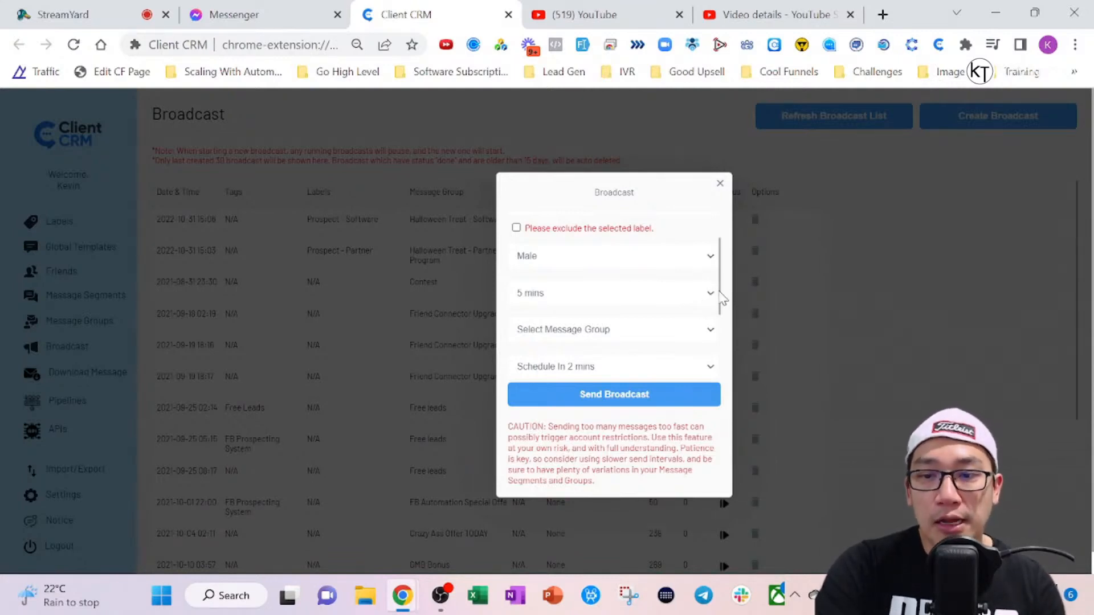
drag(721, 298, 723, 304)
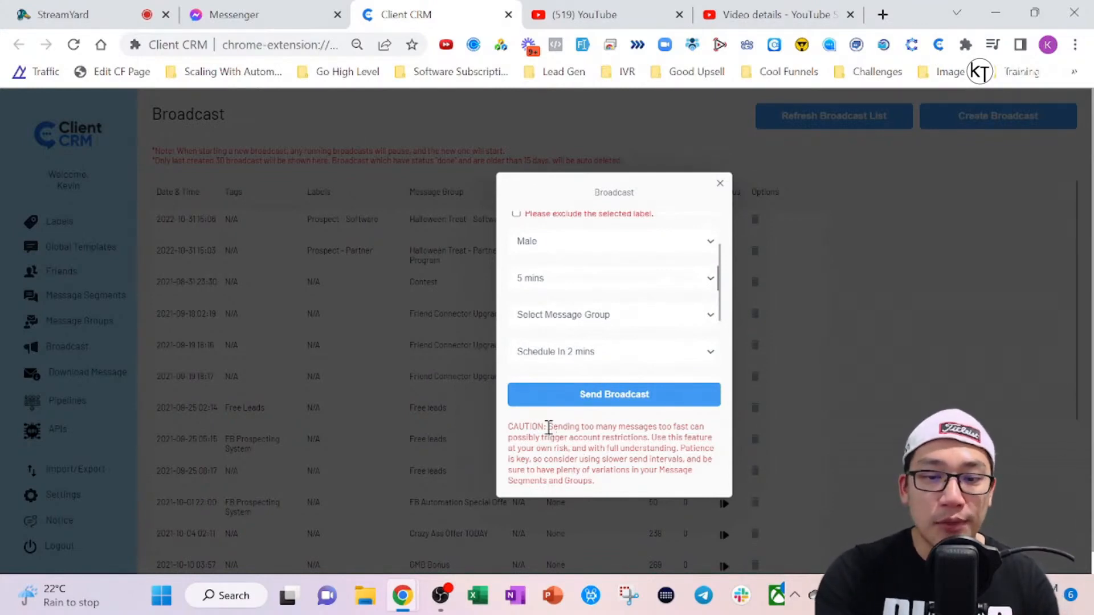
drag(549, 427, 696, 426)
click(694, 427)
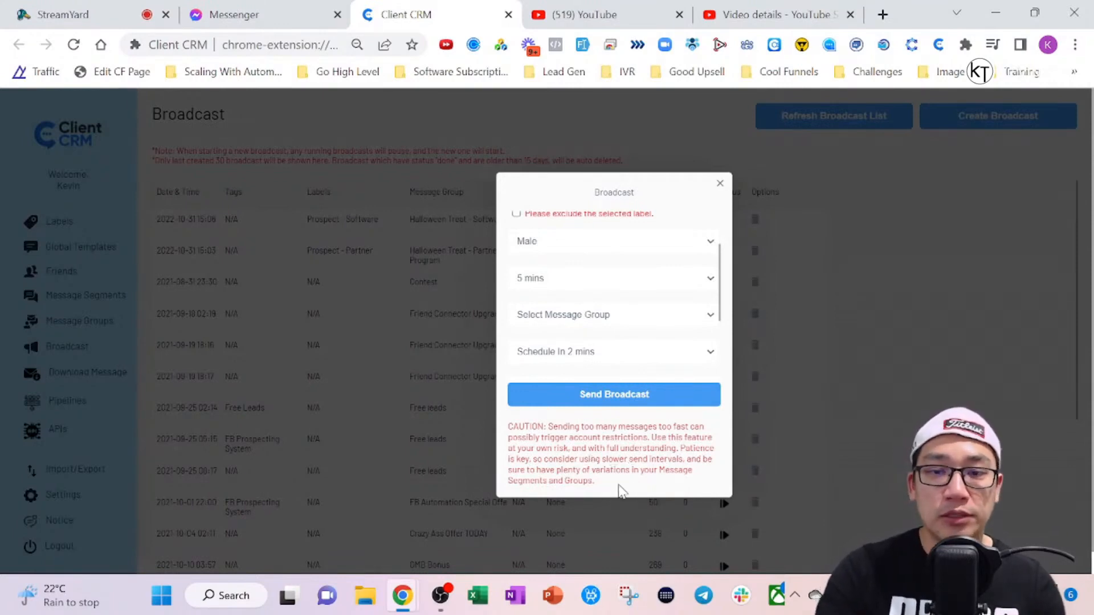
click(626, 283)
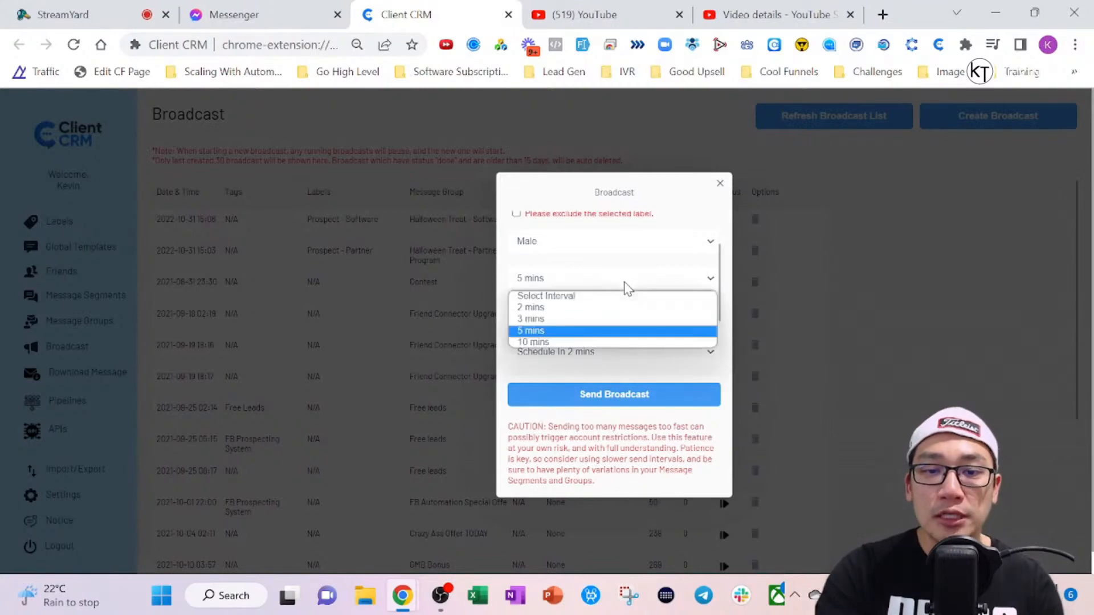
click(597, 342)
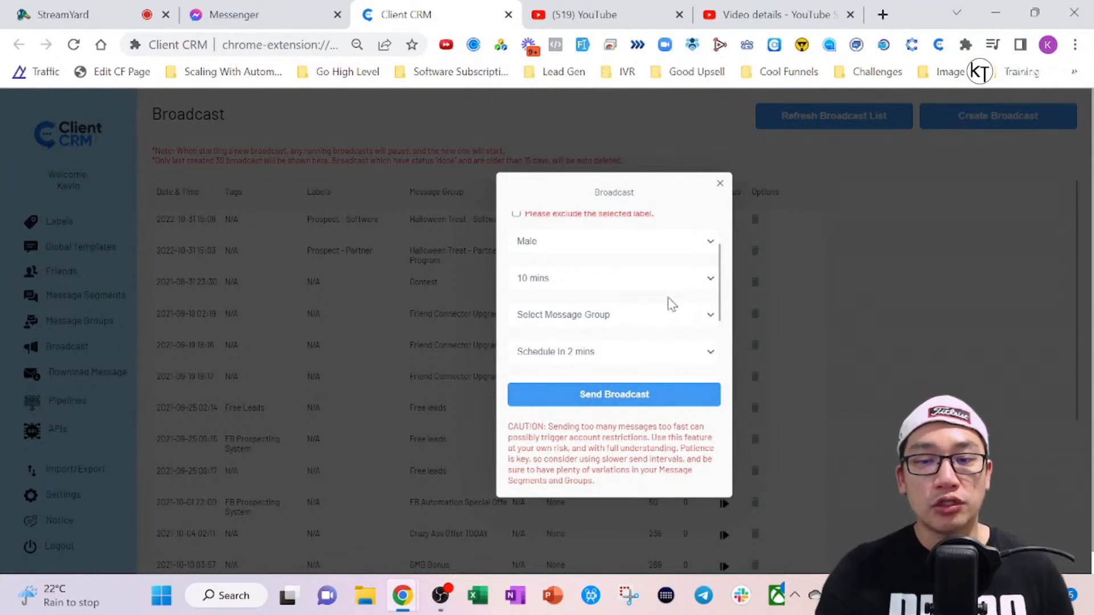
Choose the Broadcast message group and schedule the sending in 2 mins.
click(658, 317)
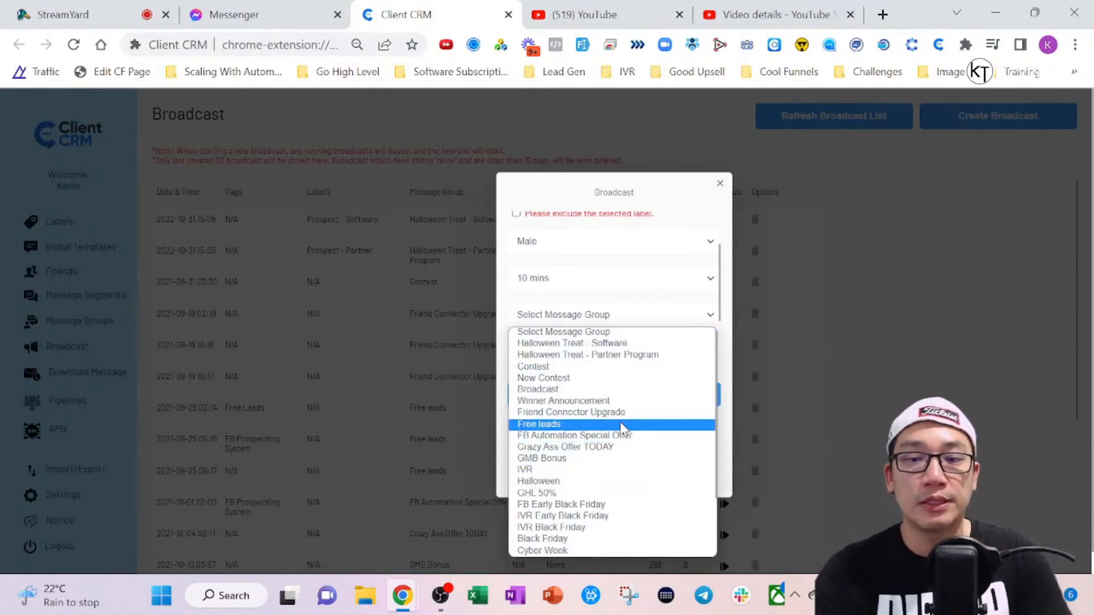
click(593, 393)
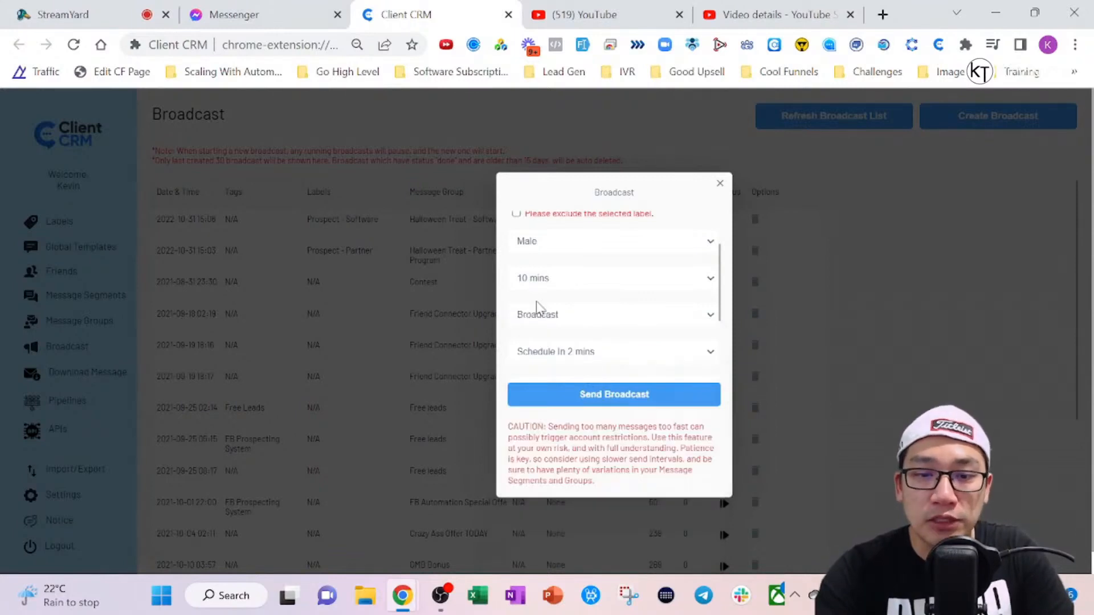
click(612, 355)
click(593, 370)
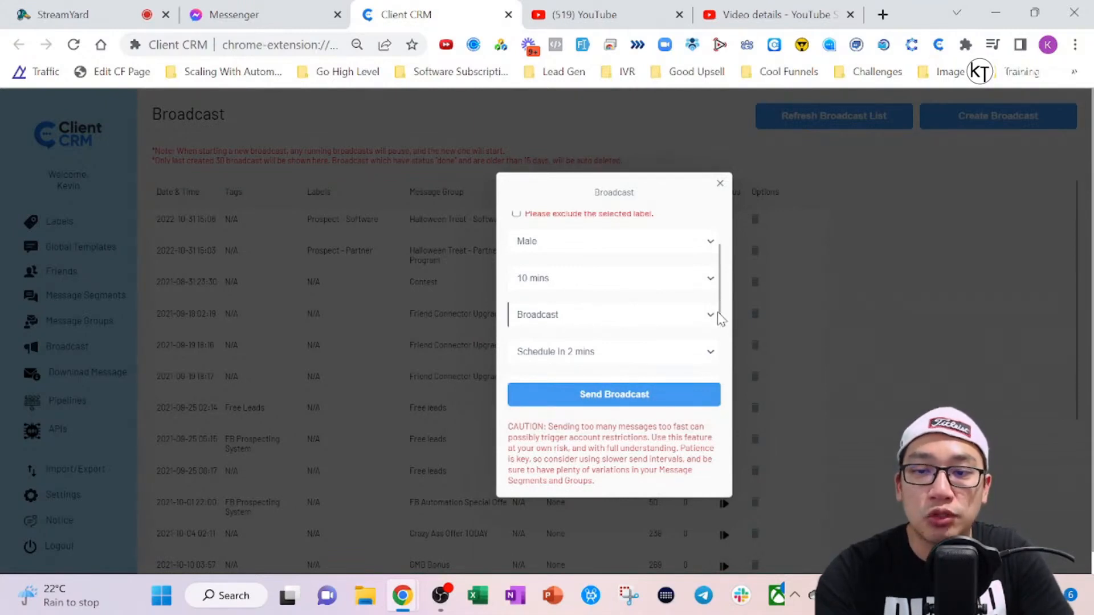
Change the broadcast's timing to Schedule Later and set it to 25/12/2022 12:57 PM.
scroll(721, 328, down, 1)
scroll(721, 328, down, 2)
click(709, 275)
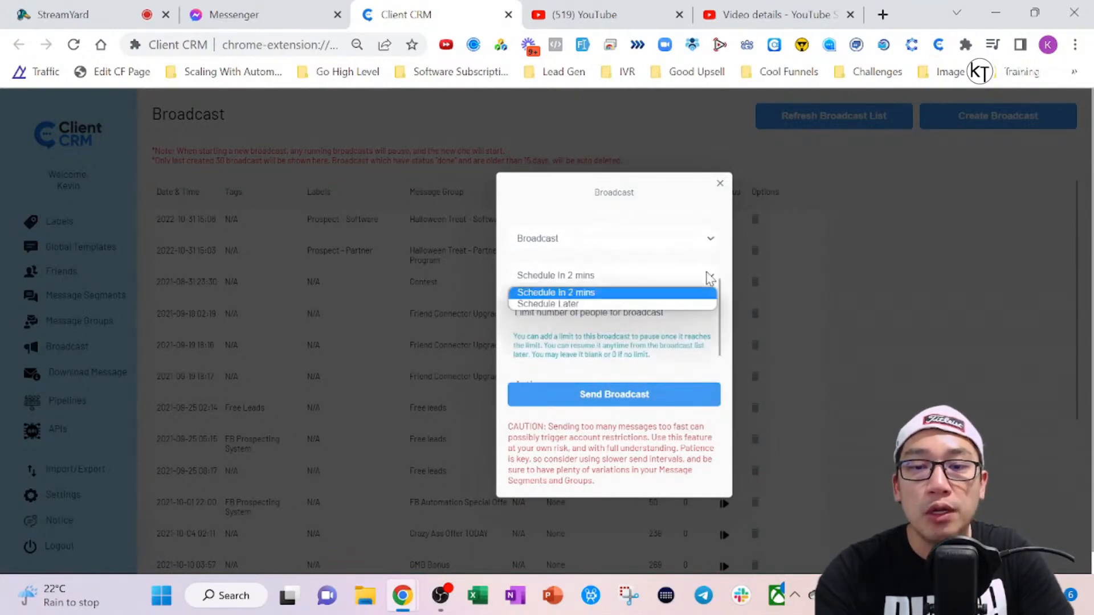
click(641, 305)
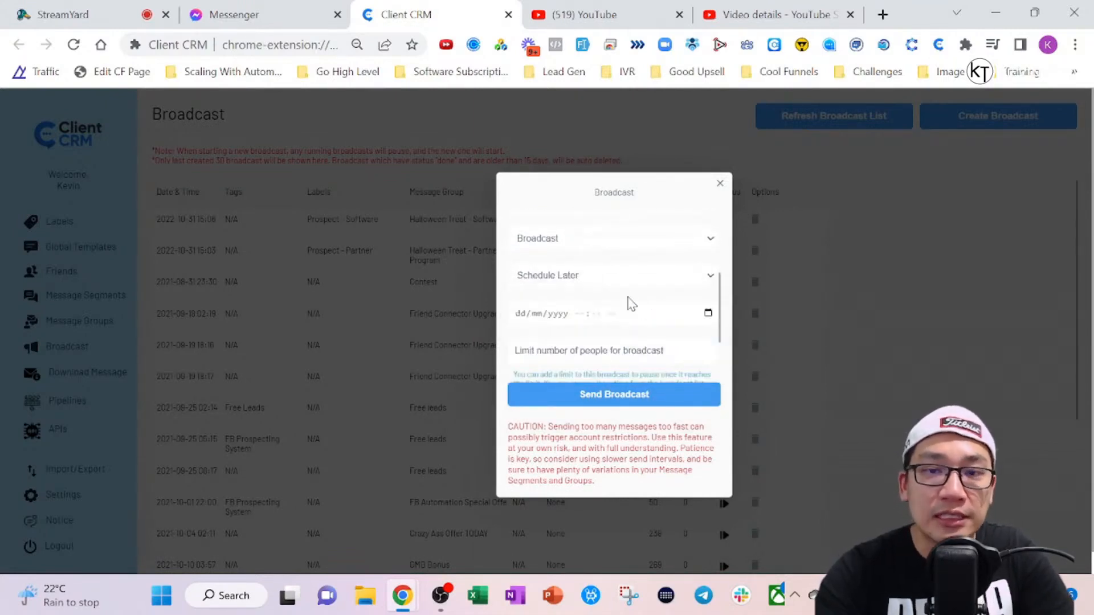
click(708, 313)
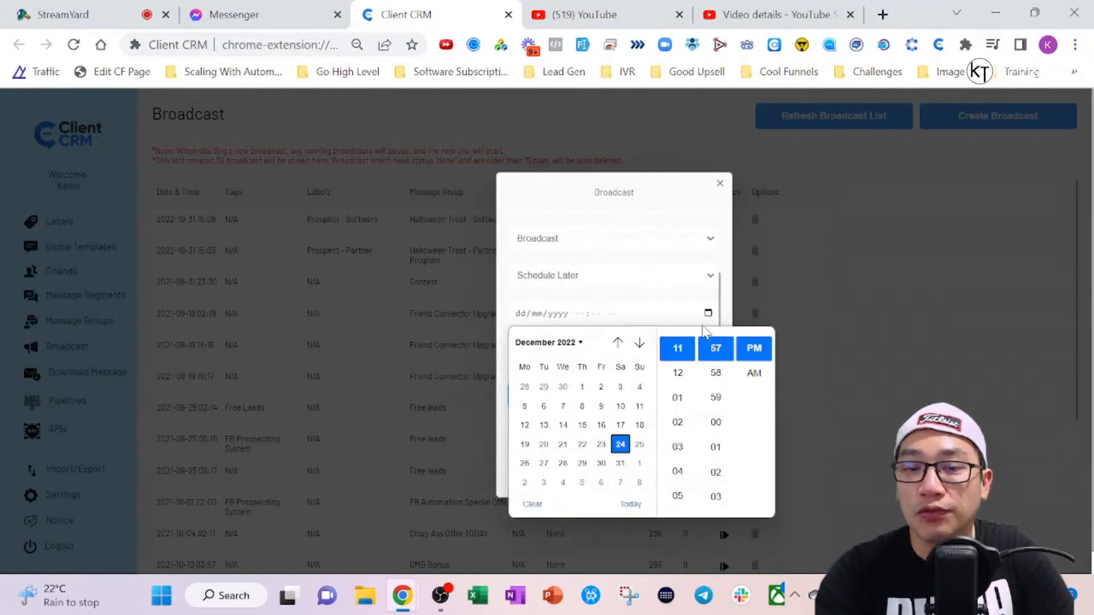
click(639, 446)
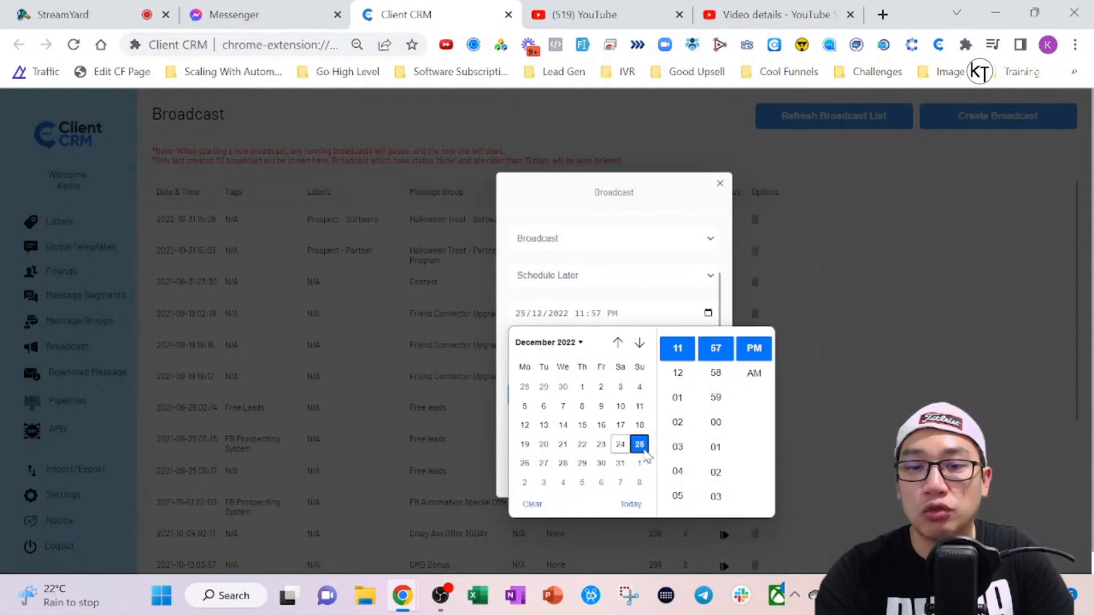
click(689, 373)
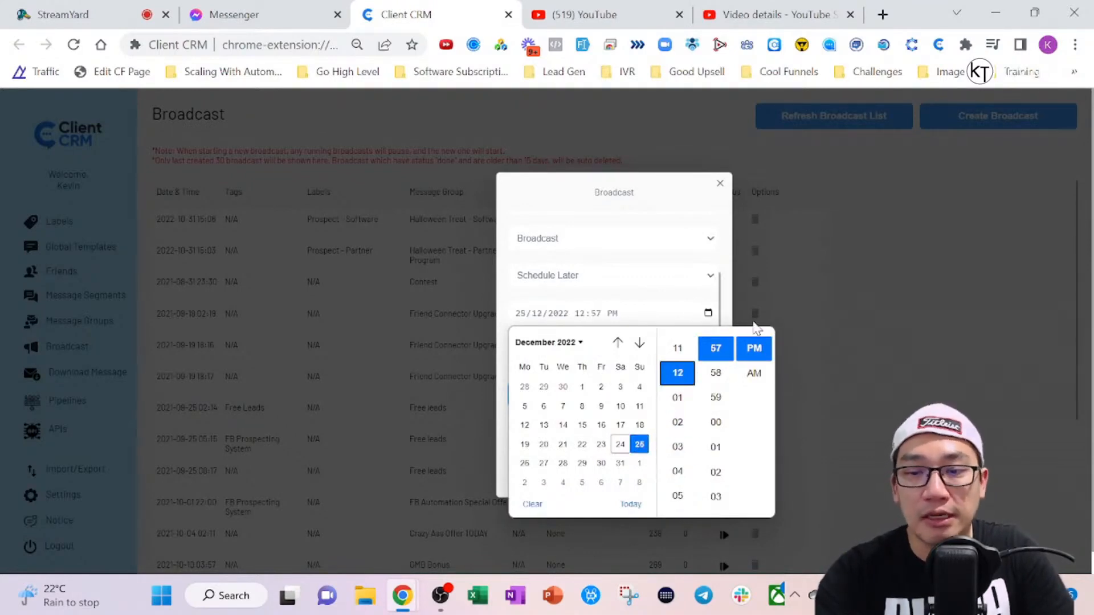
click(659, 302)
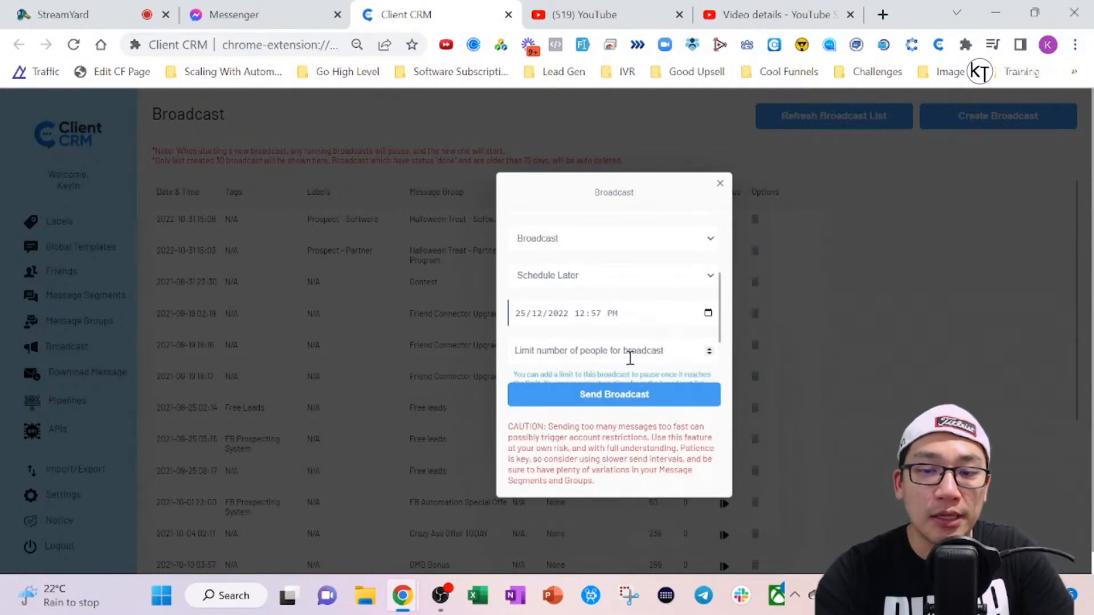
Enable the broadcast's Change Label action and choose L - Follow Up 1 as the new label.
scroll(632, 358, down, 2)
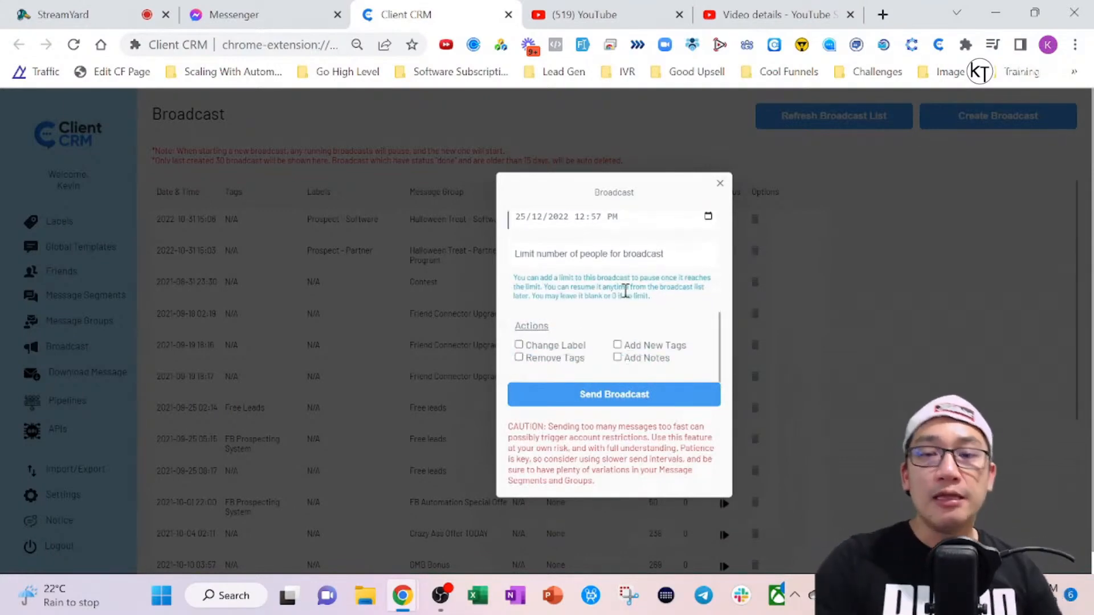
click(519, 346)
scroll(625, 314, up, 5)
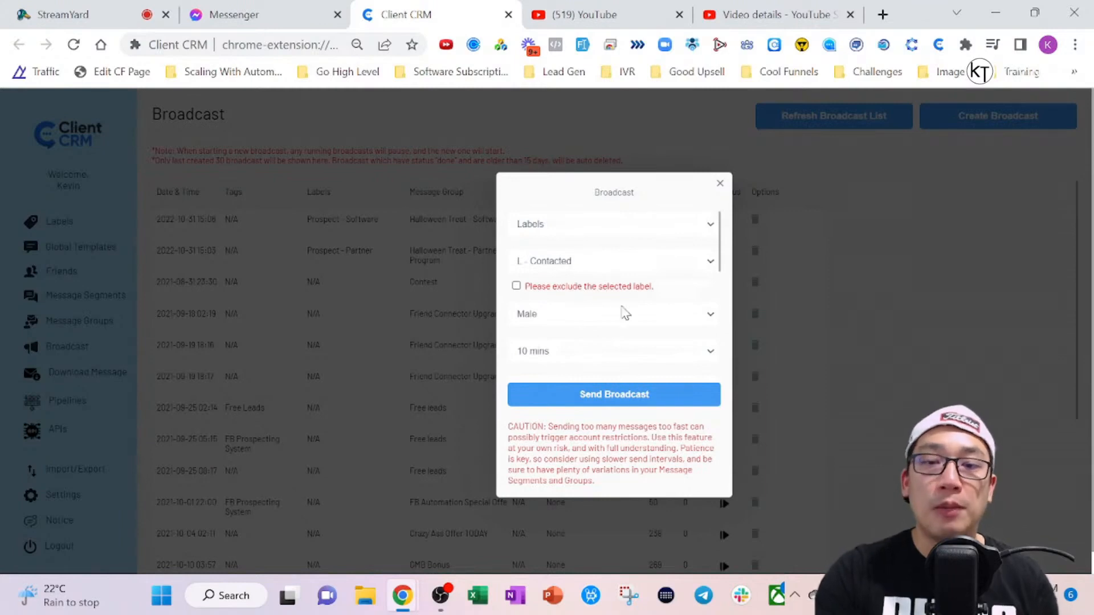
scroll(581, 280, down, 5)
scroll(580, 279, down, 3)
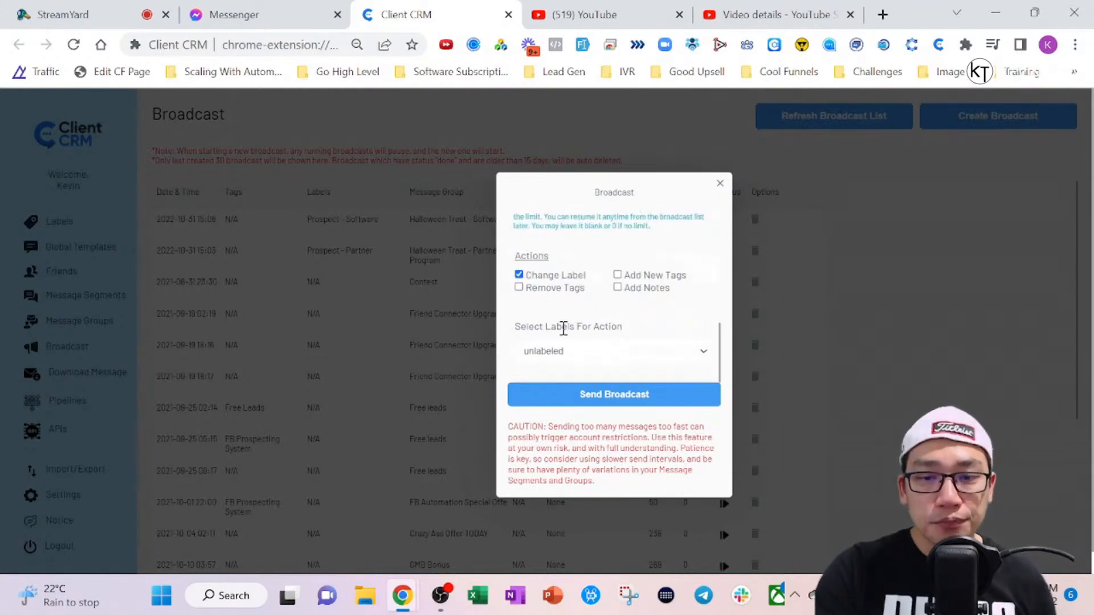
click(569, 361)
scroll(589, 302, down, 3)
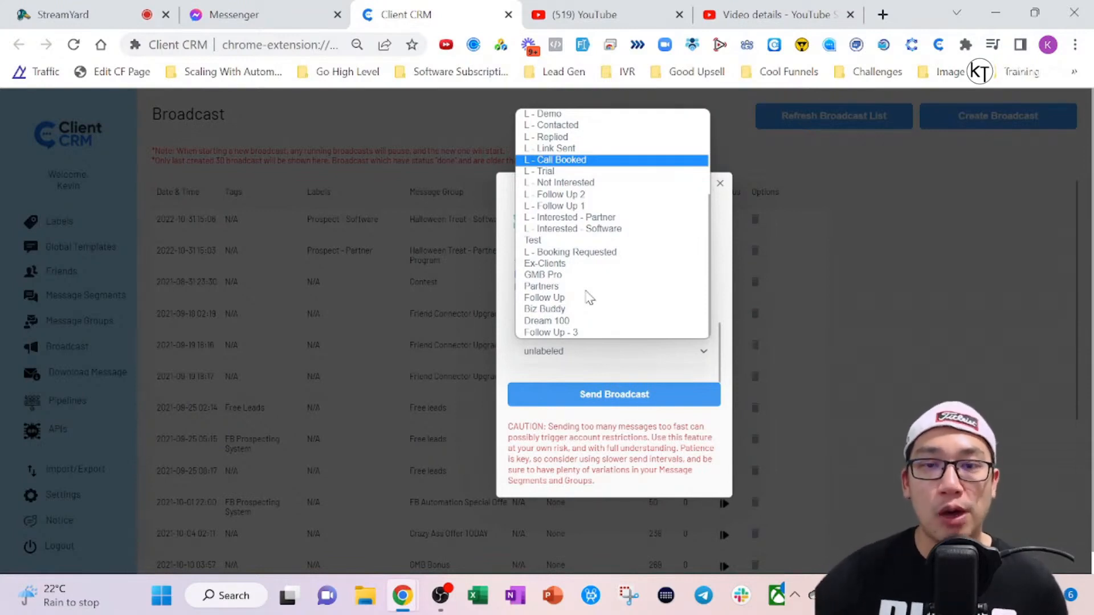
click(638, 206)
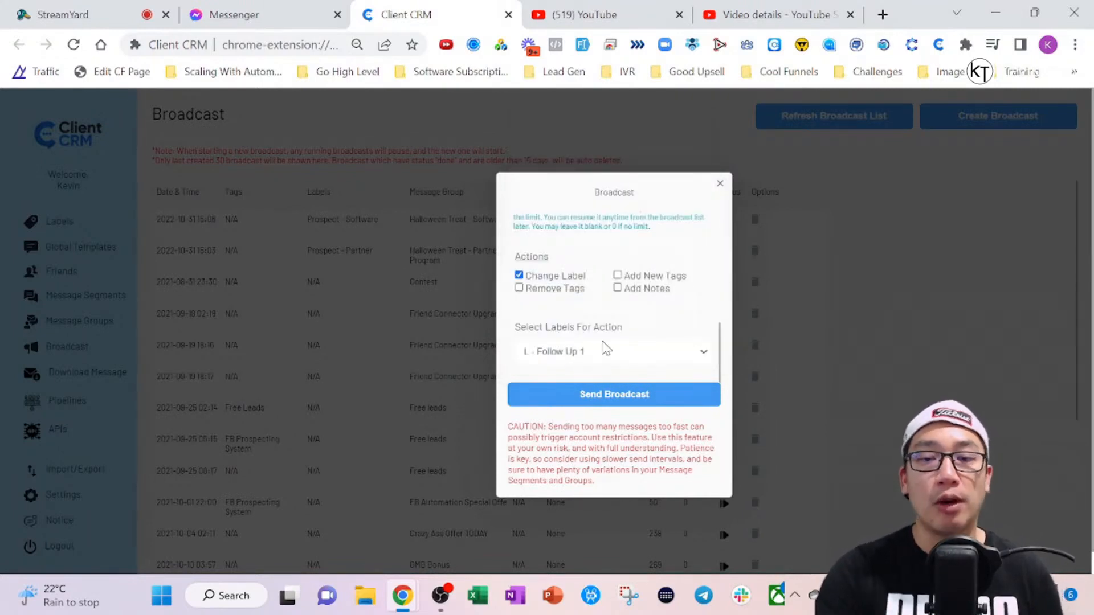
Look through the other labels available for the Change Label action.
click(646, 356)
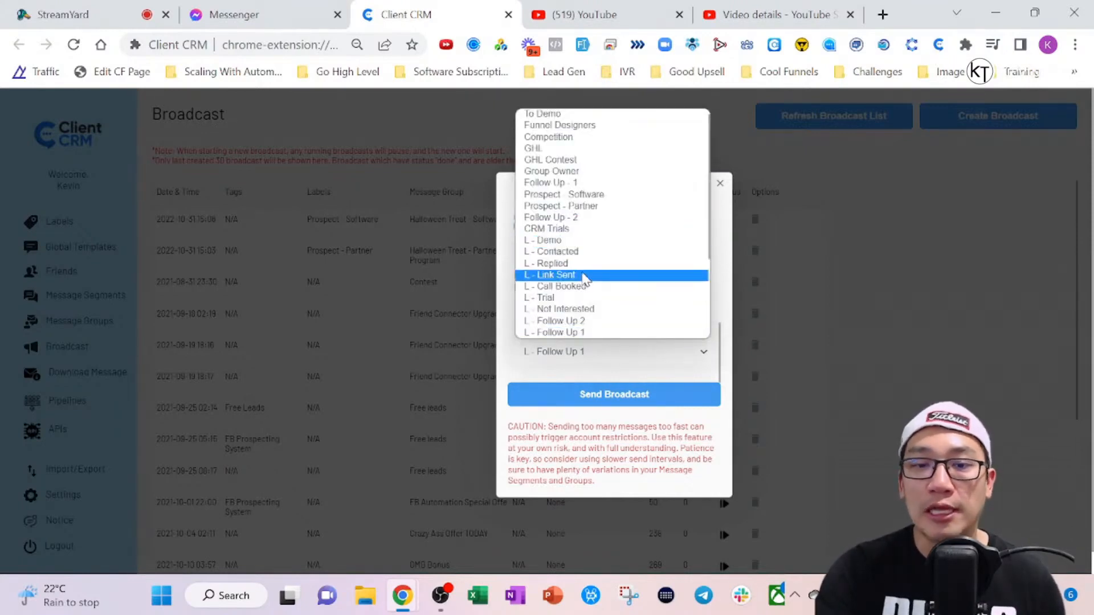
scroll(599, 314, down, 3)
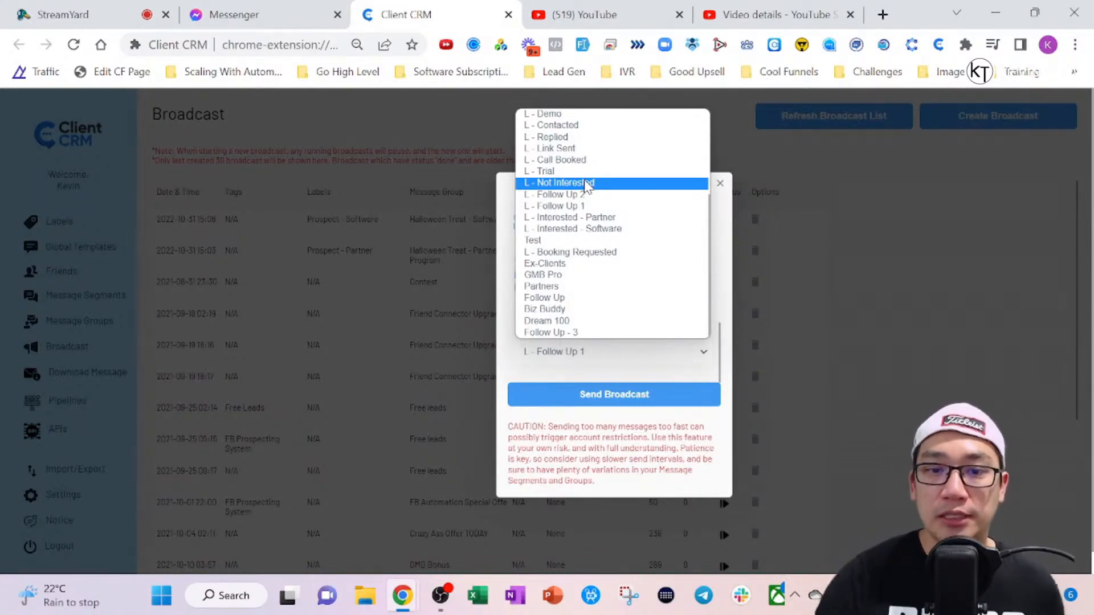
click(599, 379)
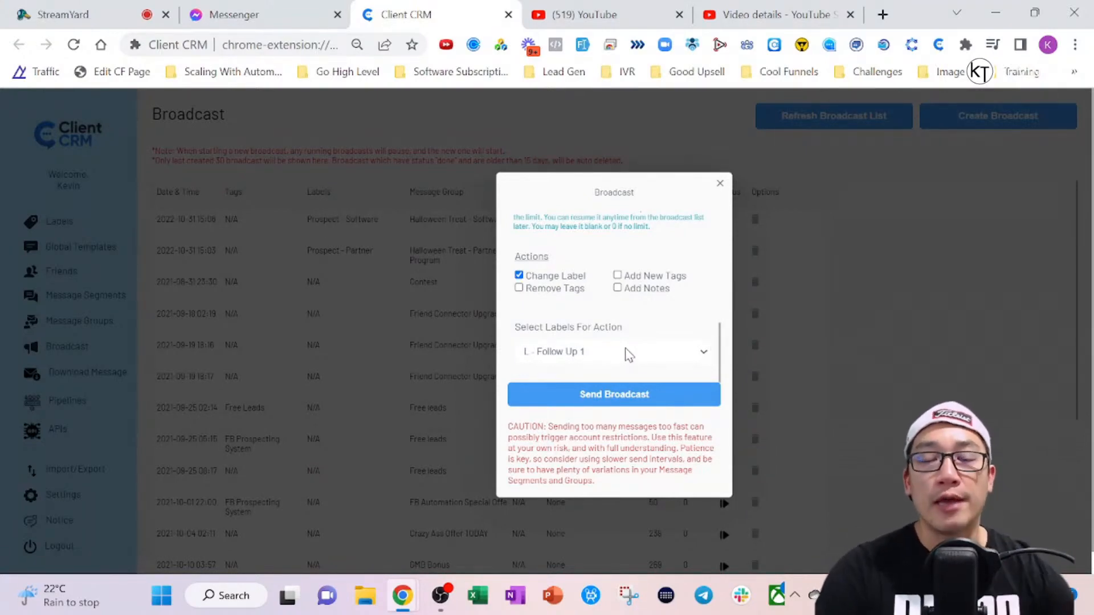
Review the broadcast's settings from the target label to the actions and close the form without sending.
scroll(631, 352, up, 6)
scroll(621, 290, down, 5)
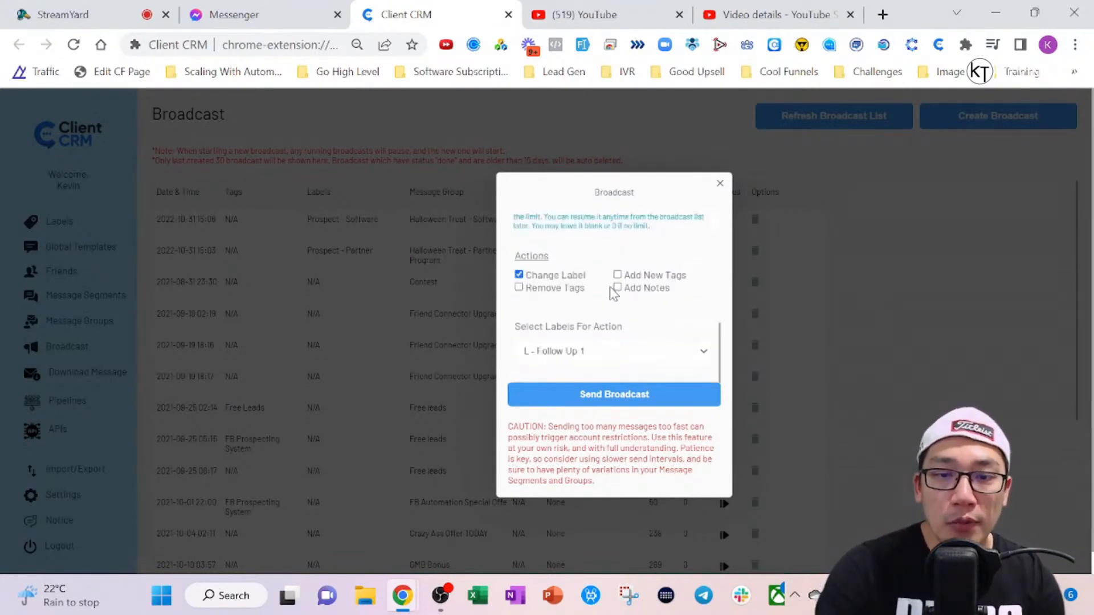
scroll(692, 310, up, 5)
scroll(695, 305, down, 5)
scroll(640, 325, up, 5)
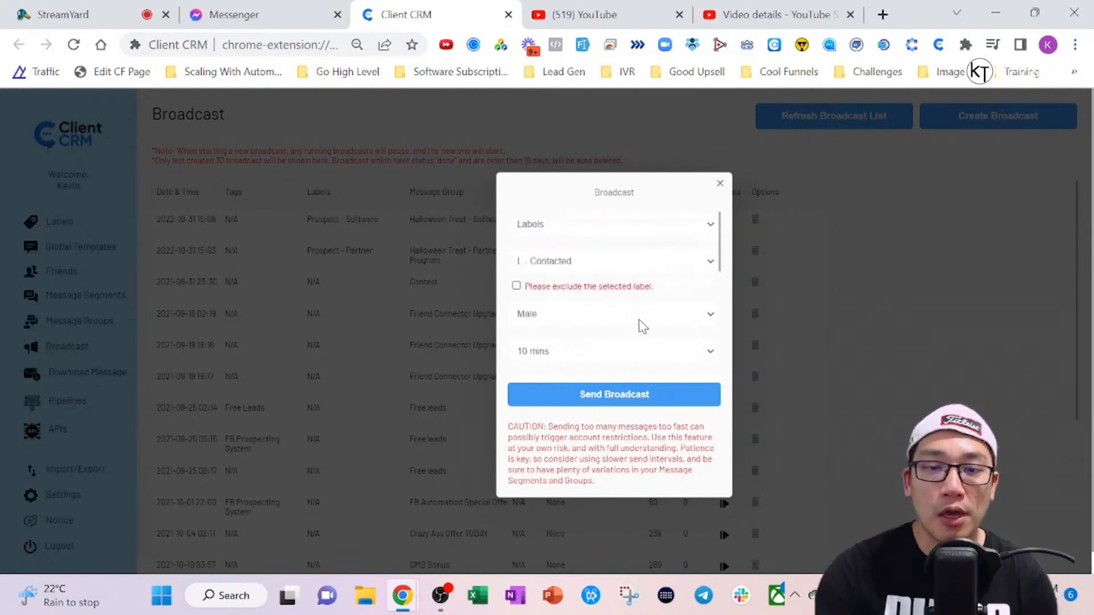
scroll(639, 325, down, 5)
scroll(581, 350, down, 1)
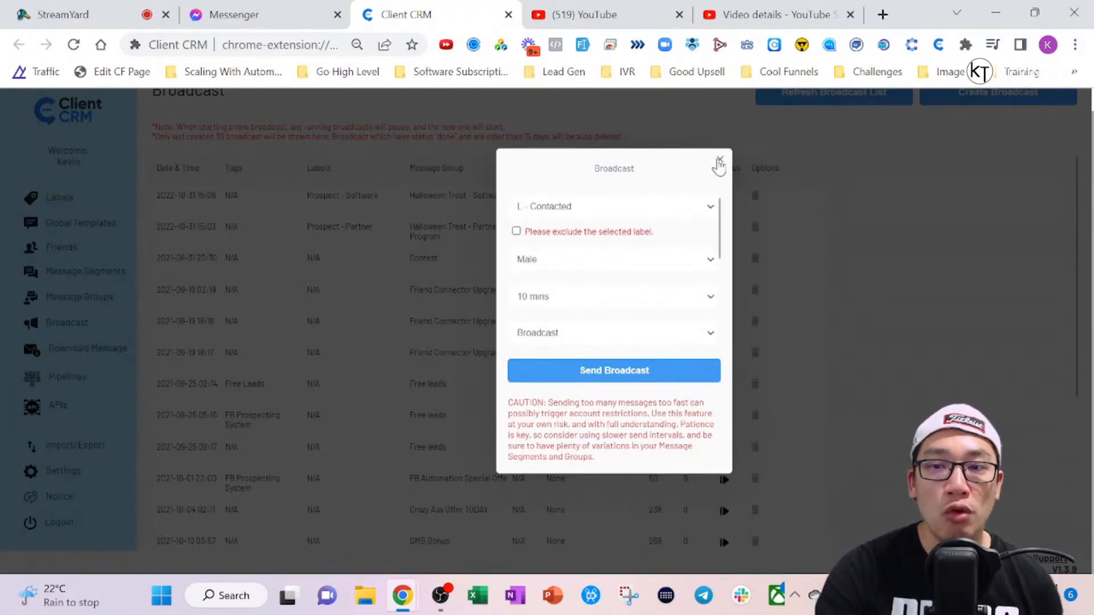
click(719, 160)
scroll(889, 336, up, 1)
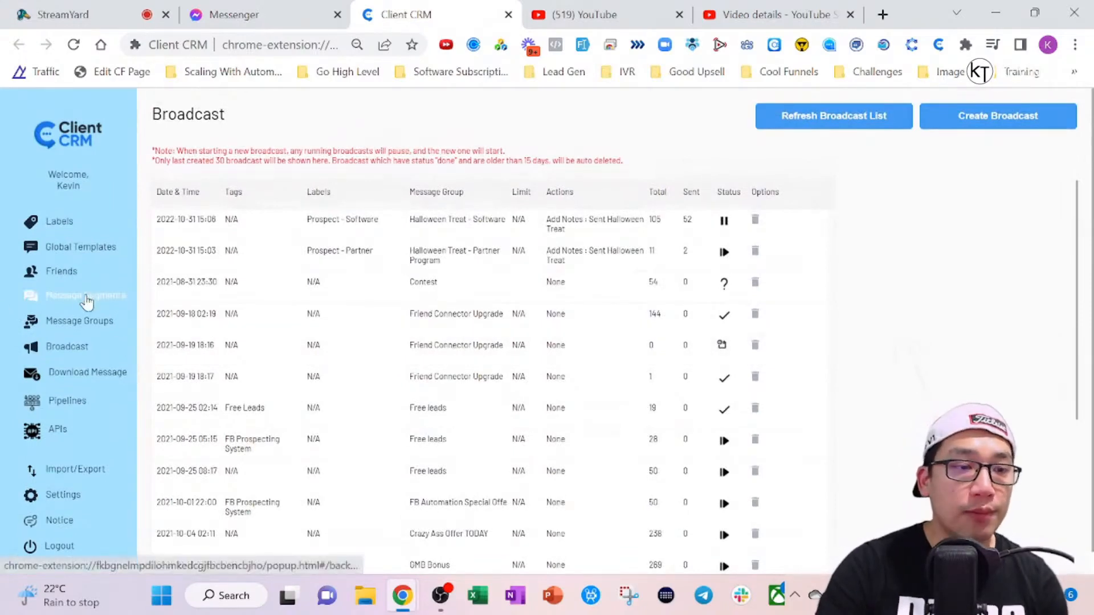
Examine the message variations in the Contest Intro message segment and close it without changes.
click(85, 295)
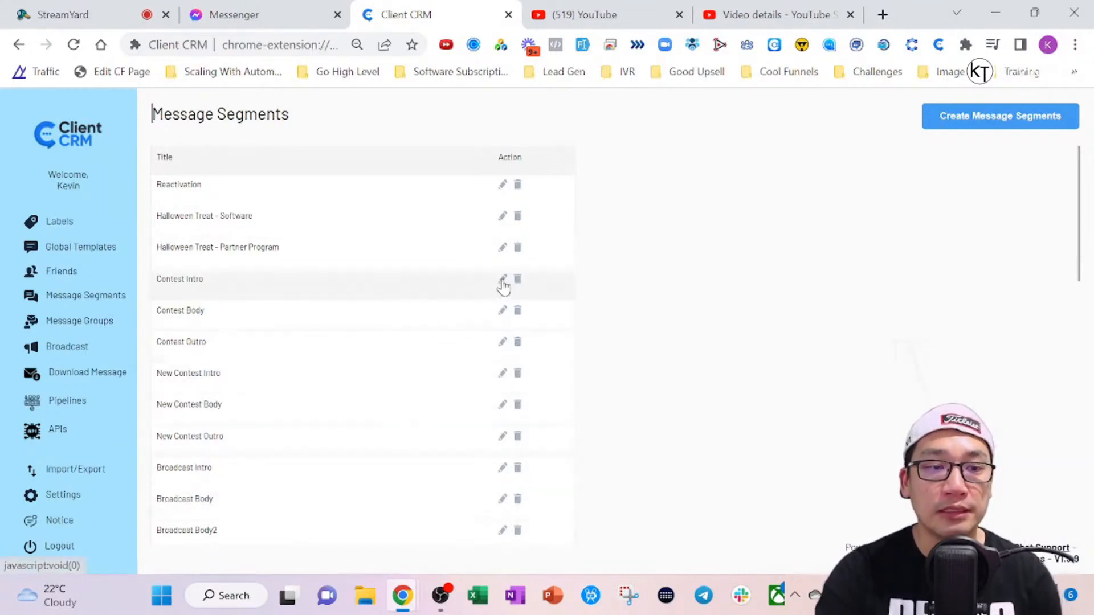
click(503, 283)
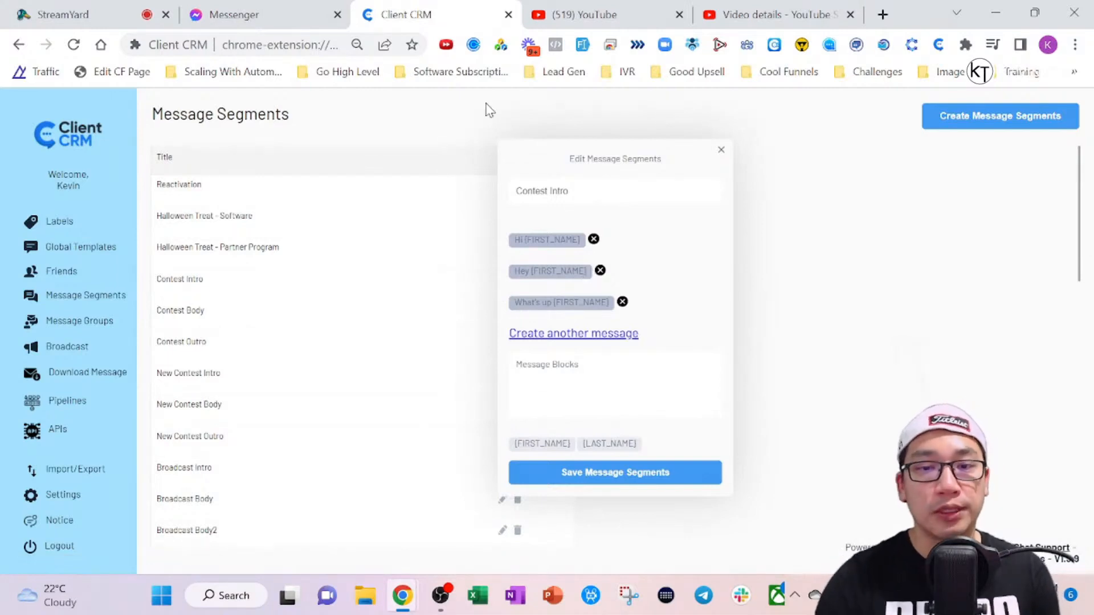
click(721, 152)
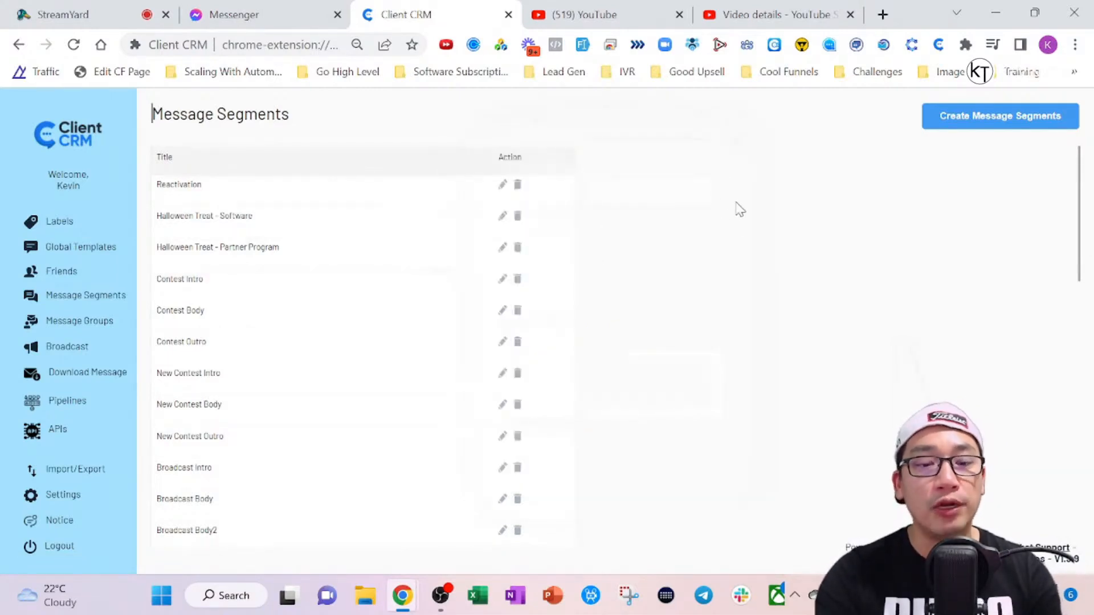
Search Windows for paint and launch paint.net.
click(228, 595)
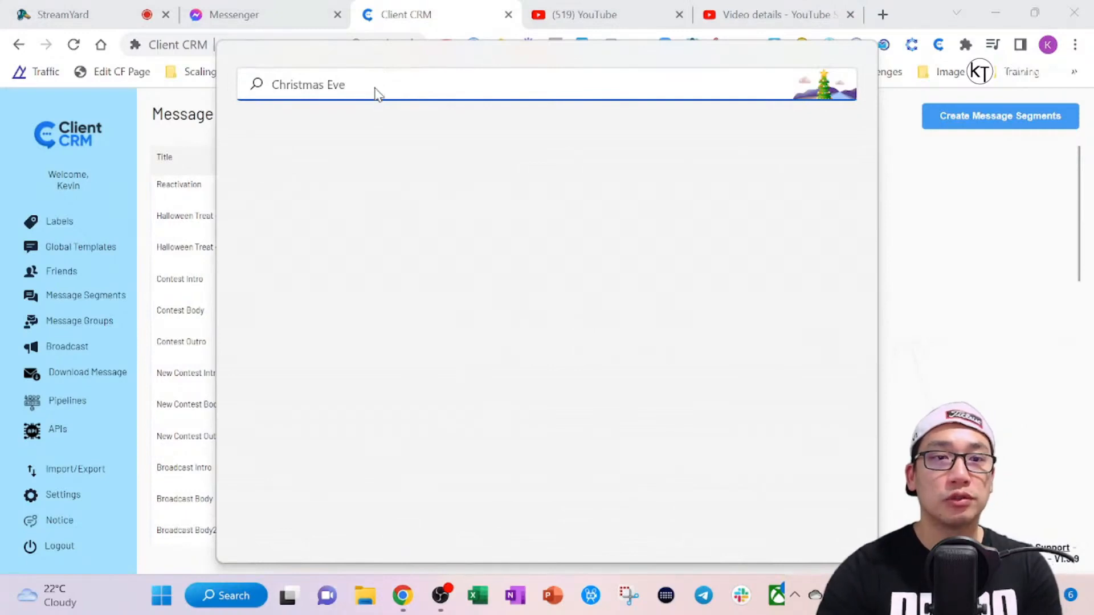
text(paint)
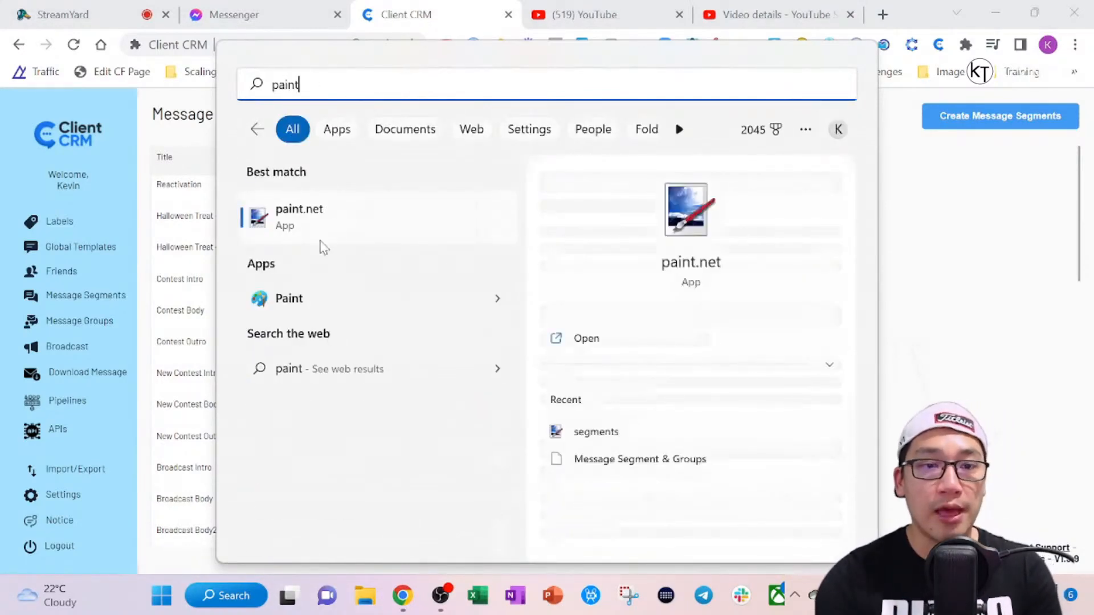
click(336, 227)
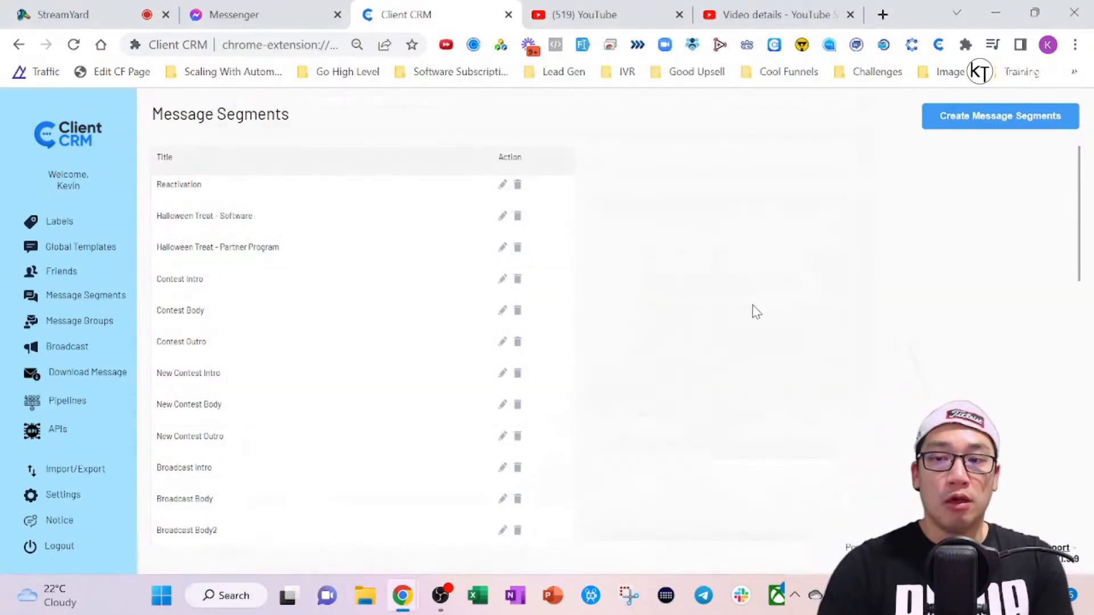
click(226, 596)
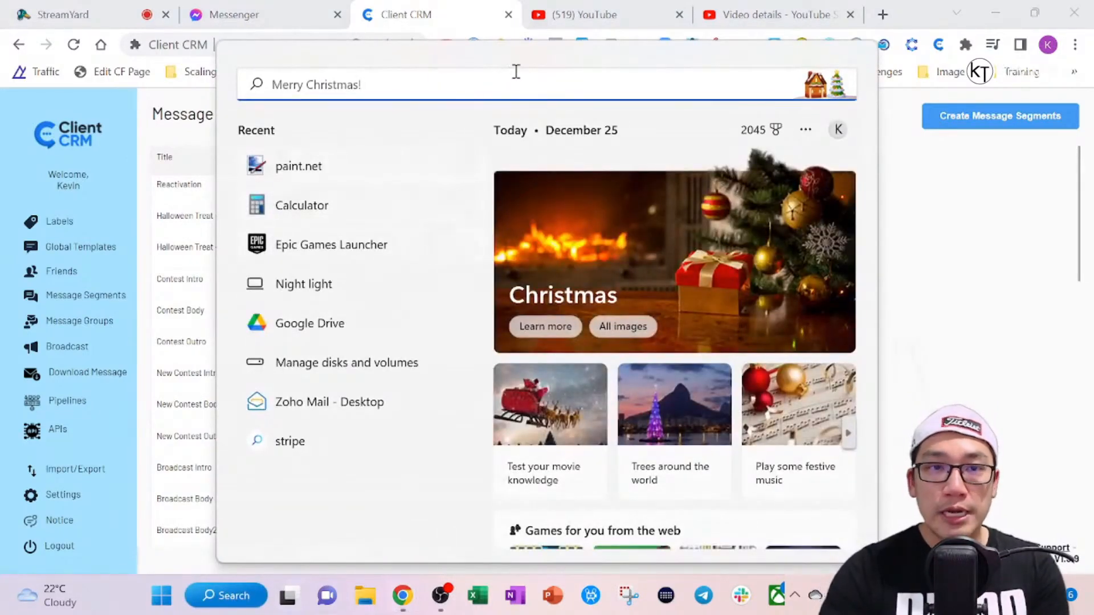
text(paint)
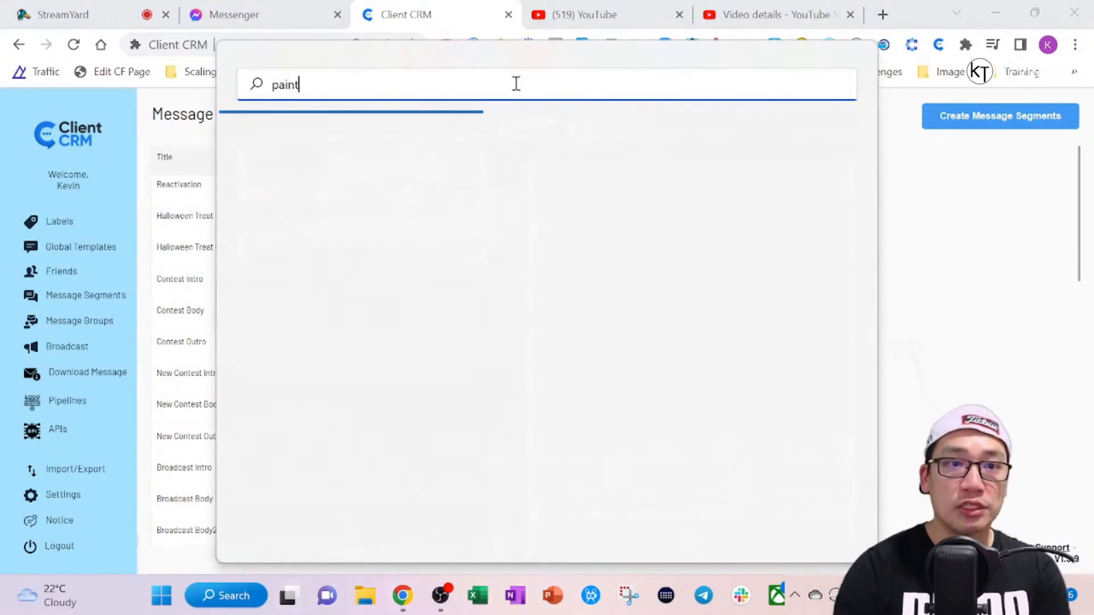
key(BackSpace)
key(BackSpace)
key(BackSpace)
key(BackSpace)
key(BackSpace)
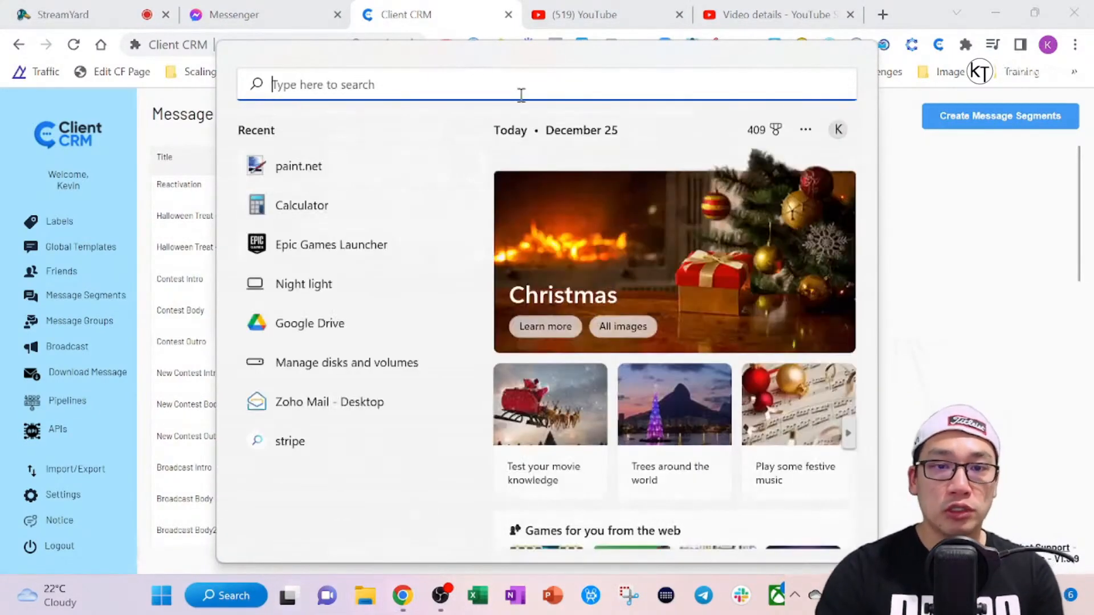
click(293, 166)
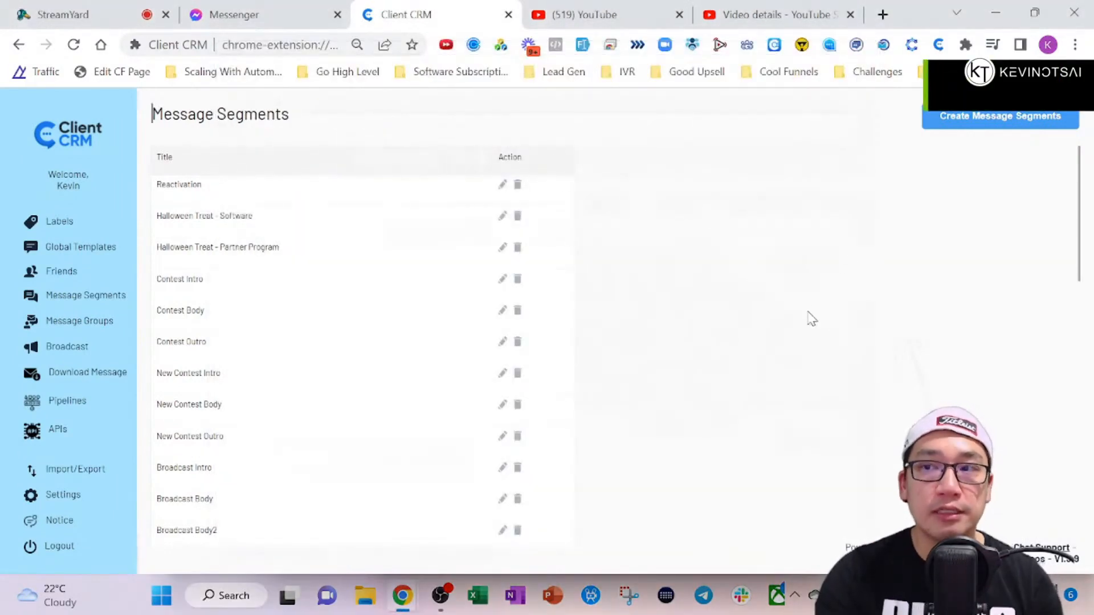
Move the browser window out of the way and bring the blank paint.net canvas to the front.
scroll(769, 313, down, 10)
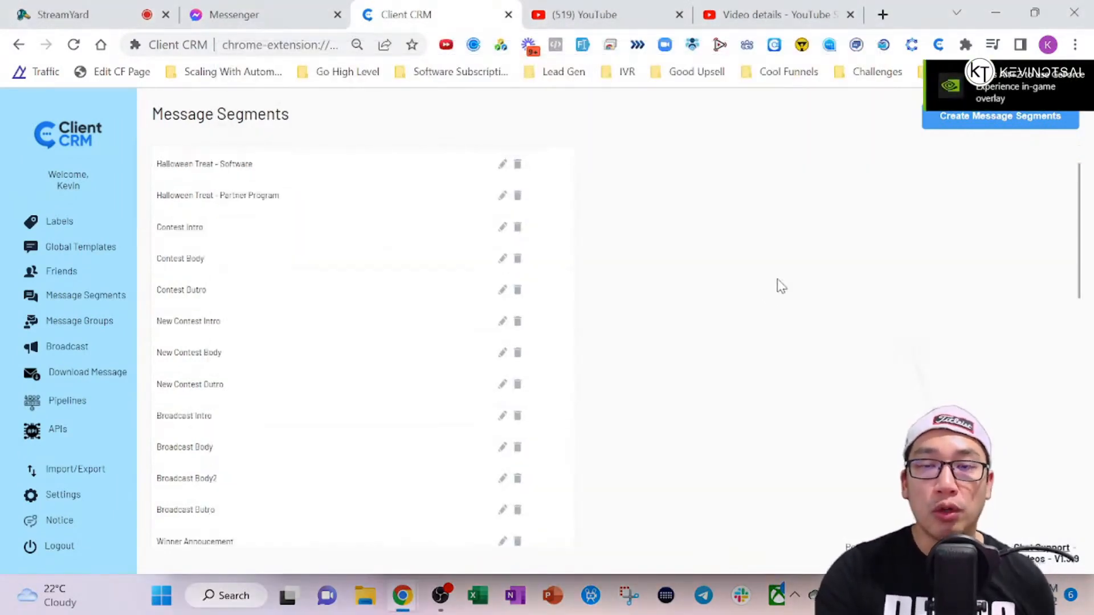
scroll(855, 102, up, 10)
mouse_move(916, 12)
mouse_down()
mouse_move(917, 219)
mouse_move(808, 213)
mouse_up()
click(79, 237)
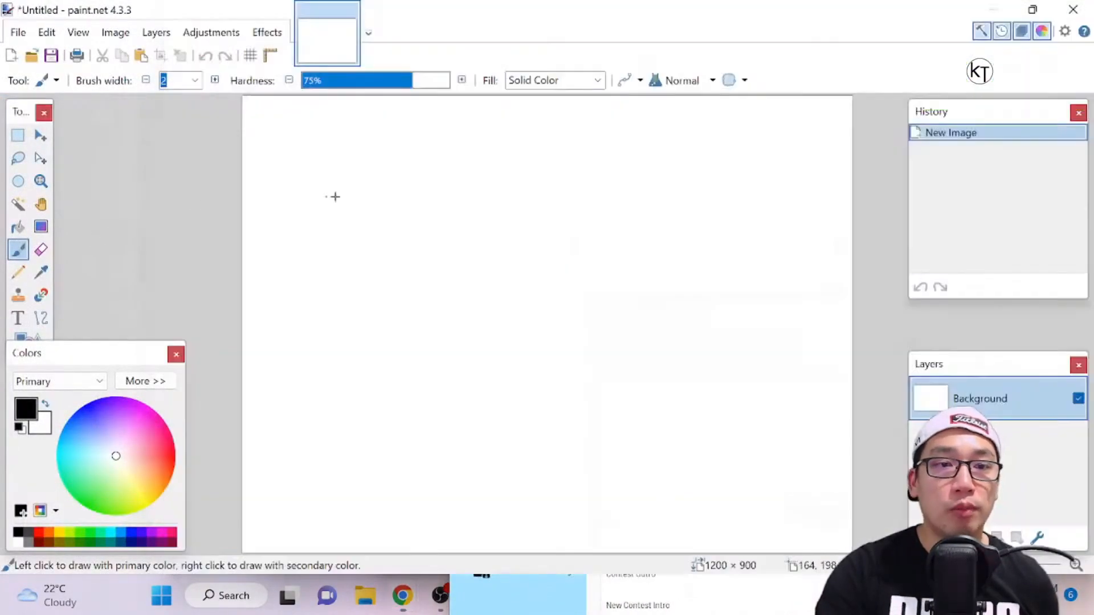
Paint a tall rectangle outline in the canvas's upper-left area and six lines fanning out beside it, using a black brush of width 2.
drag(334, 162, 333, 261)
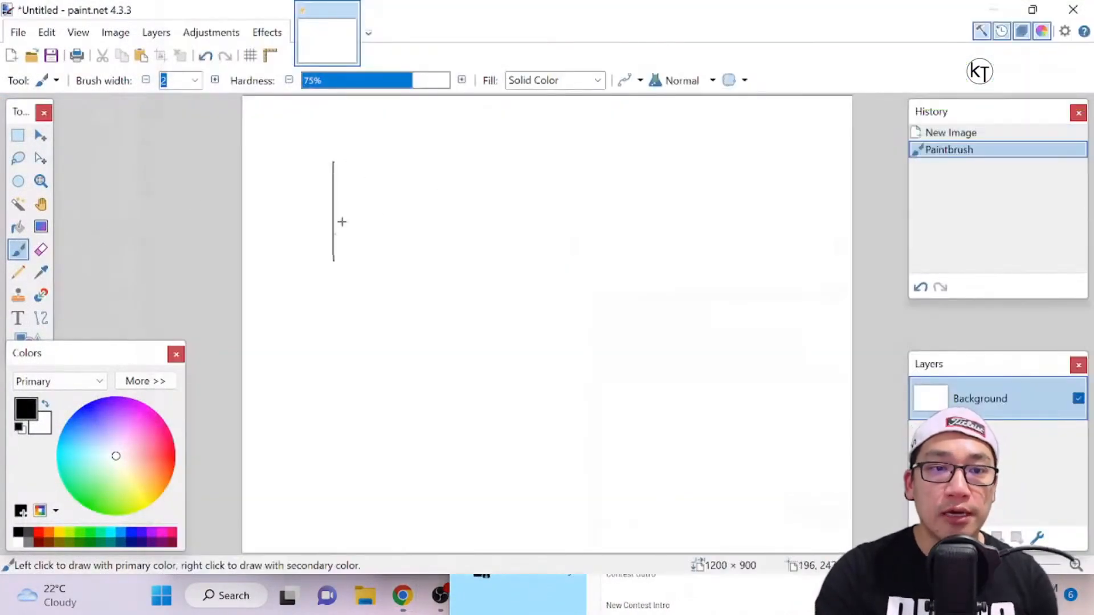
mouse_move(340, 161)
mouse_down()
mouse_move(401, 161)
mouse_move(403, 266)
mouse_move(322, 269)
mouse_up()
drag(433, 178, 513, 146)
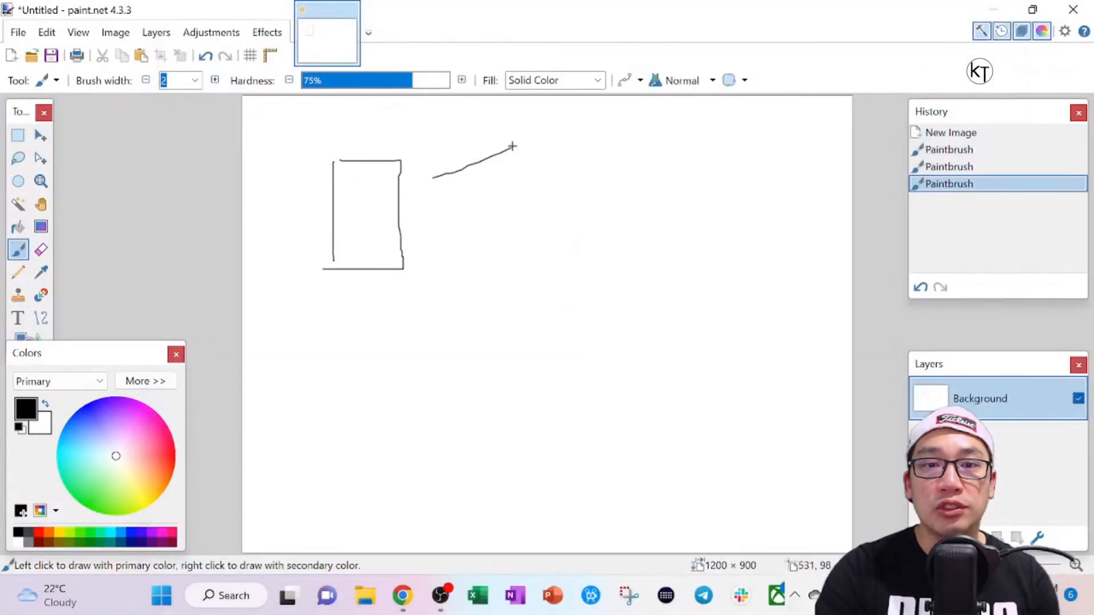
drag(438, 197, 514, 187)
drag(440, 213, 512, 232)
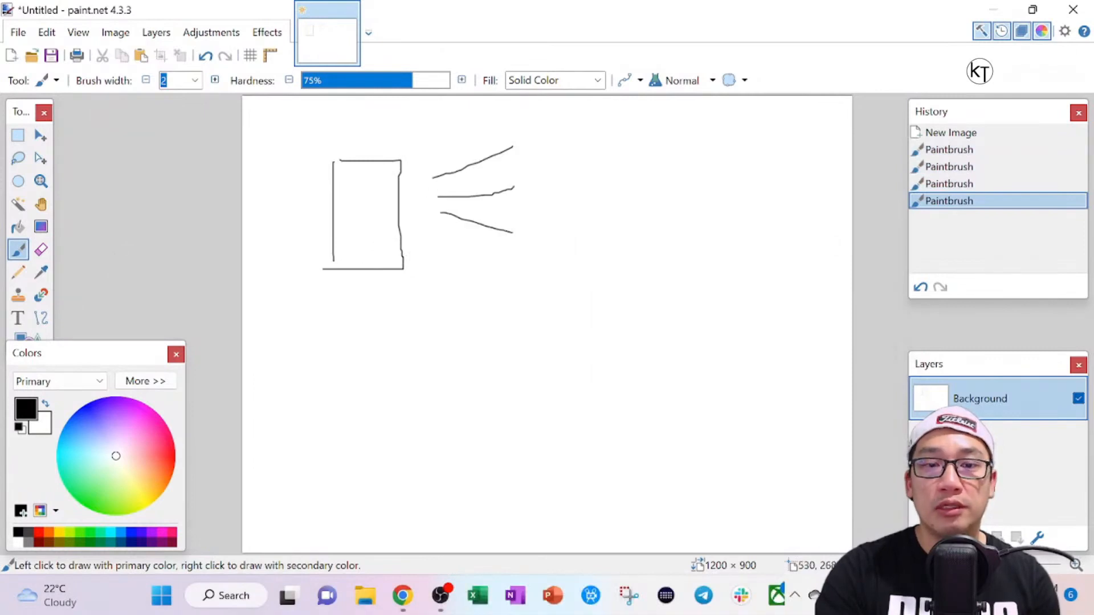
drag(433, 247, 528, 296)
drag(446, 230, 548, 271)
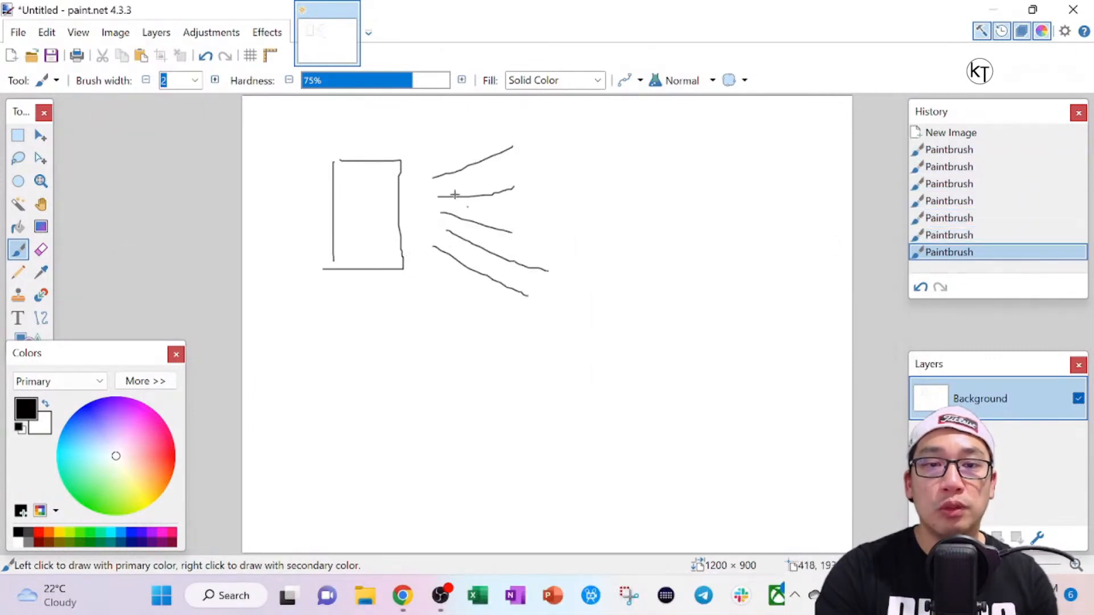
drag(435, 159, 493, 96)
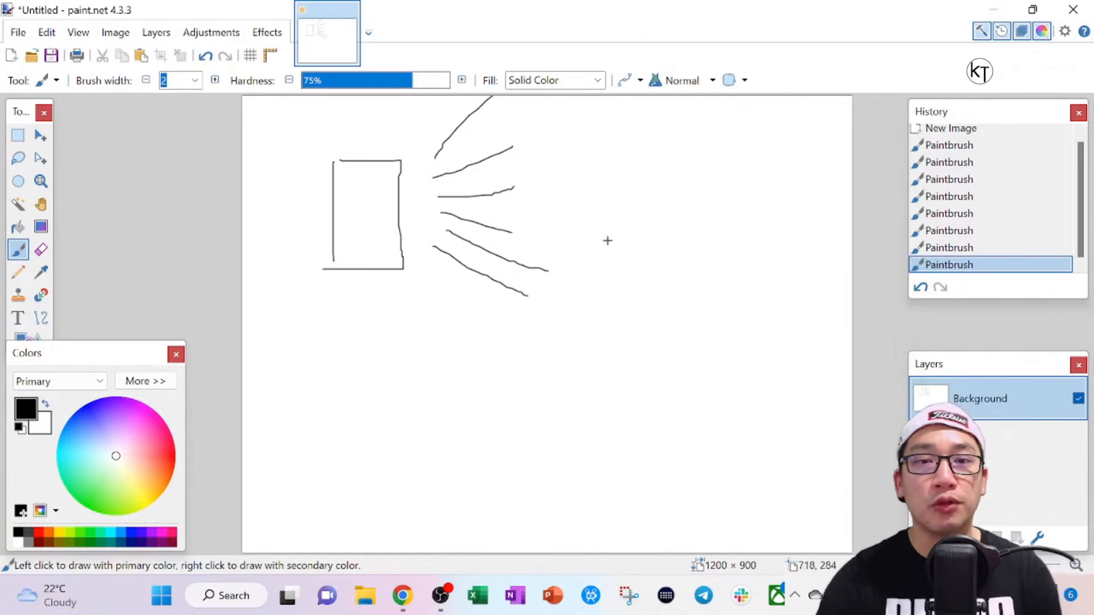
Undo the six fanned-out lines beside the tall rectangle.
key(ctrl+z)
key(ctrl+z)
key(ctrl+z)
key(ctrl+z)
key(ctrl+z)
key(ctrl+z)
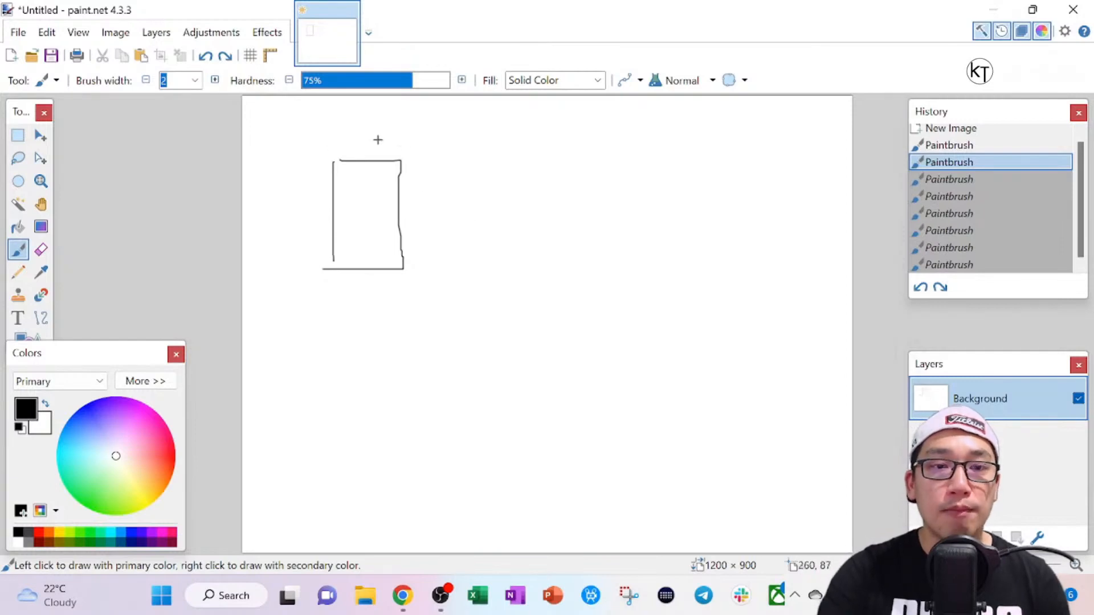
Divide the rectangle into three rows with two painted lines, number them 1, 2 and 3, and handwrite "Seg" above it.
drag(339, 188, 390, 188)
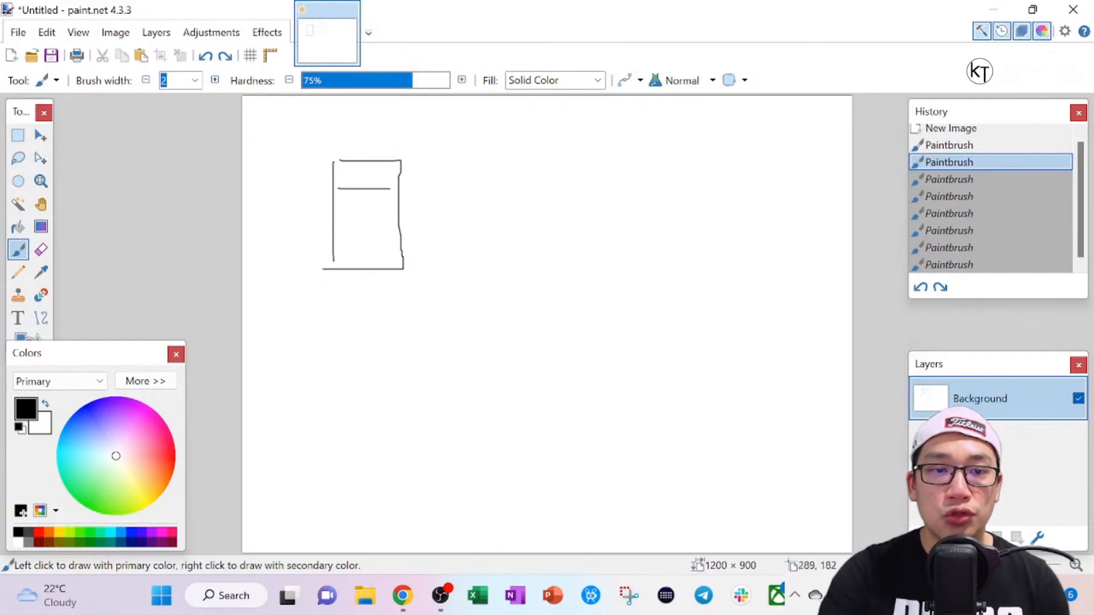
drag(334, 215, 415, 227)
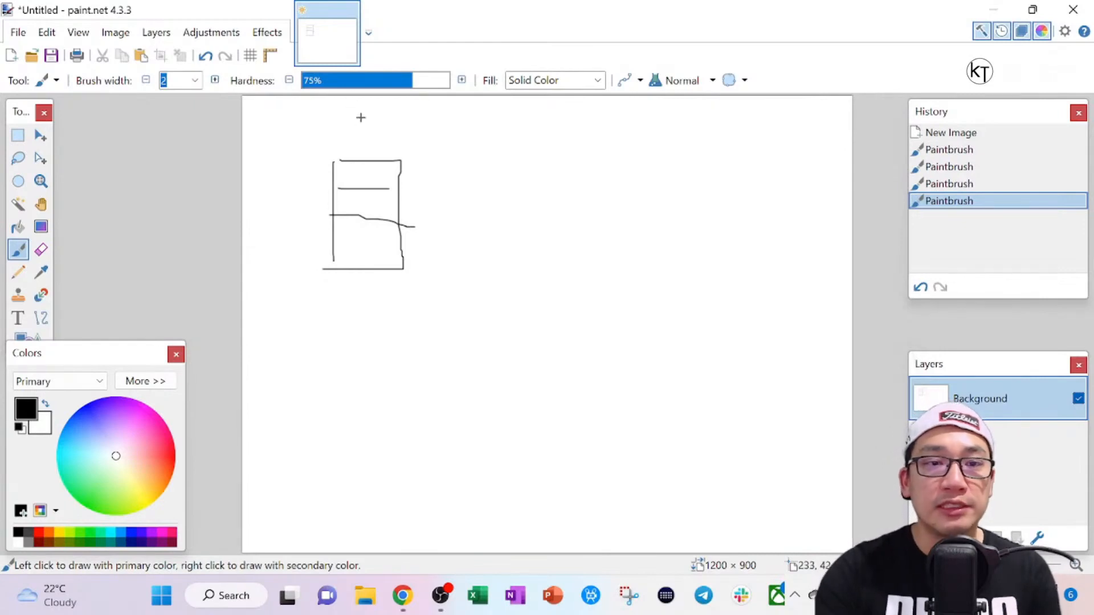
mouse_move(358, 118)
mouse_down()
mouse_move(372, 141)
mouse_move(421, 138)
mouse_move(443, 158)
mouse_up()
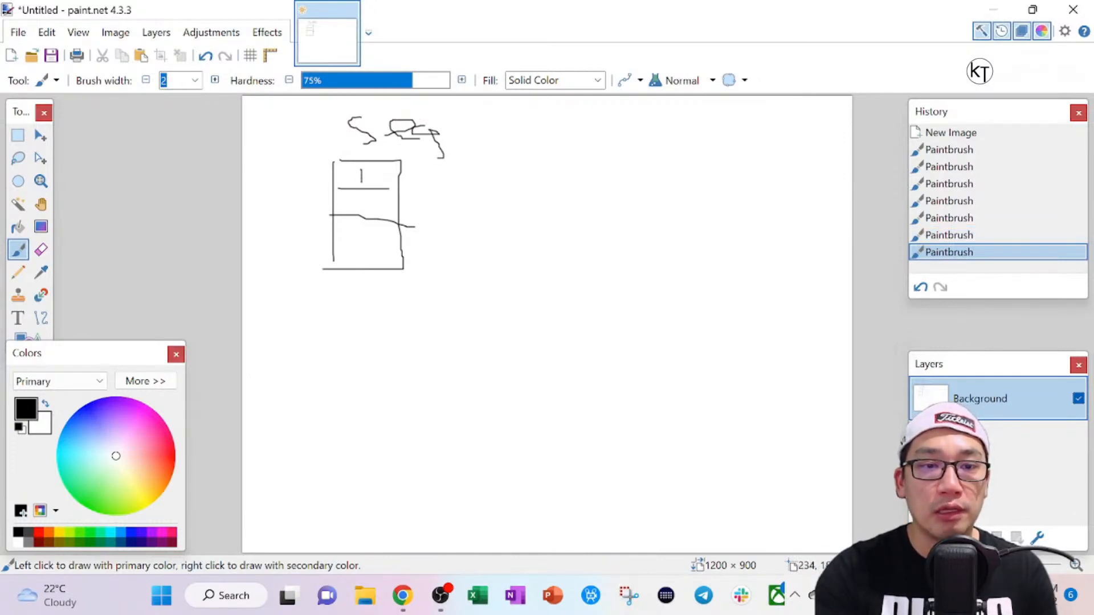
drag(362, 182, 374, 237)
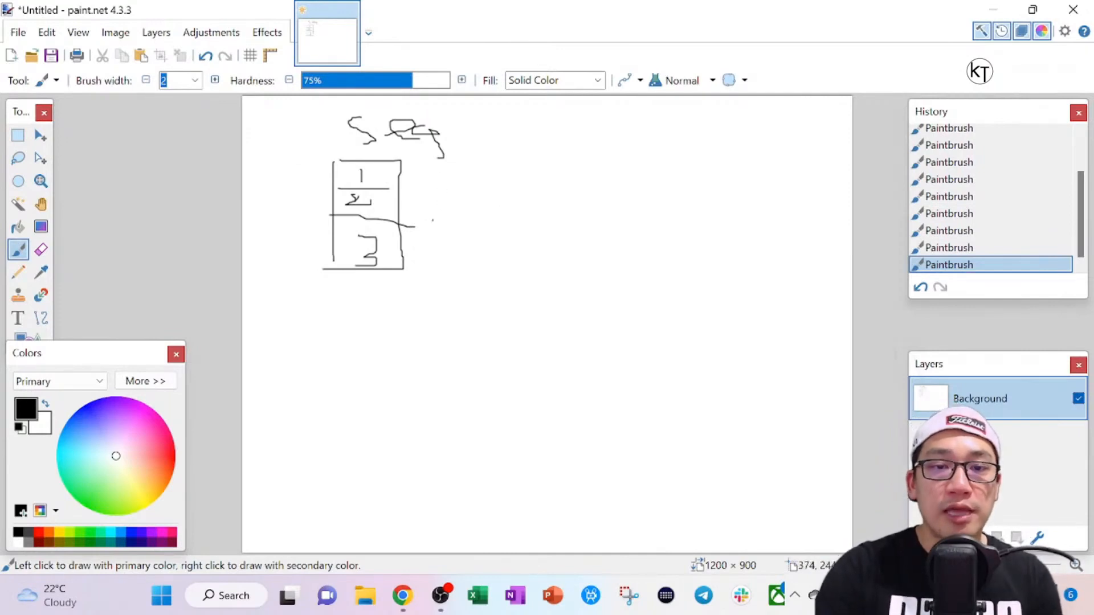
Paint an arrow from the Seg box to a second box containing 1, 2 and 3, with "Group" handwritten above it.
mouse_move(432, 220)
mouse_down()
mouse_move(493, 219)
mouse_move(471, 241)
mouse_up()
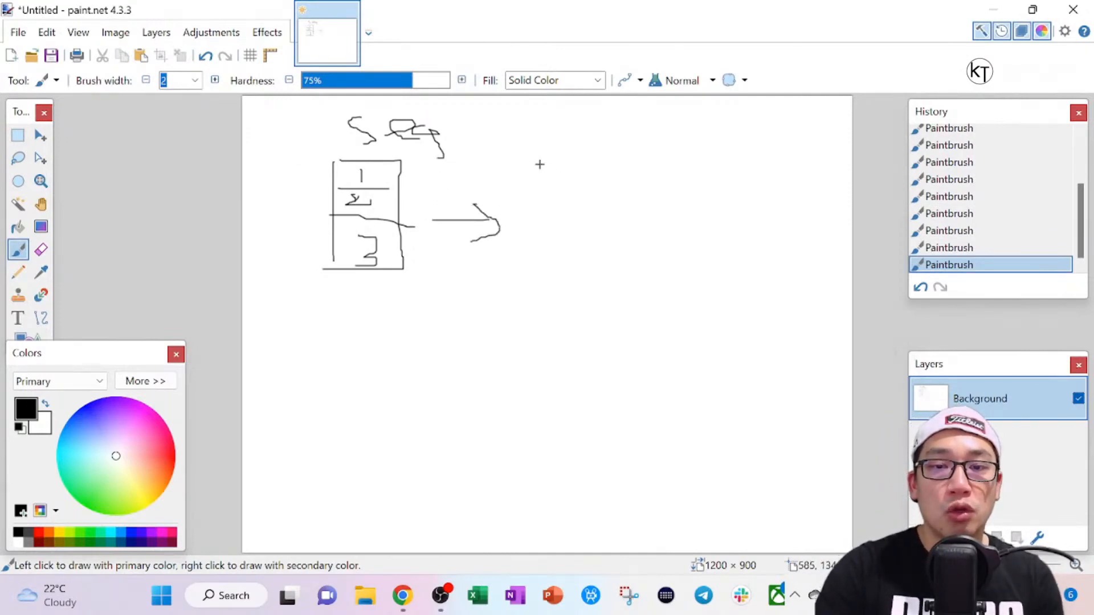
drag(538, 165, 541, 255)
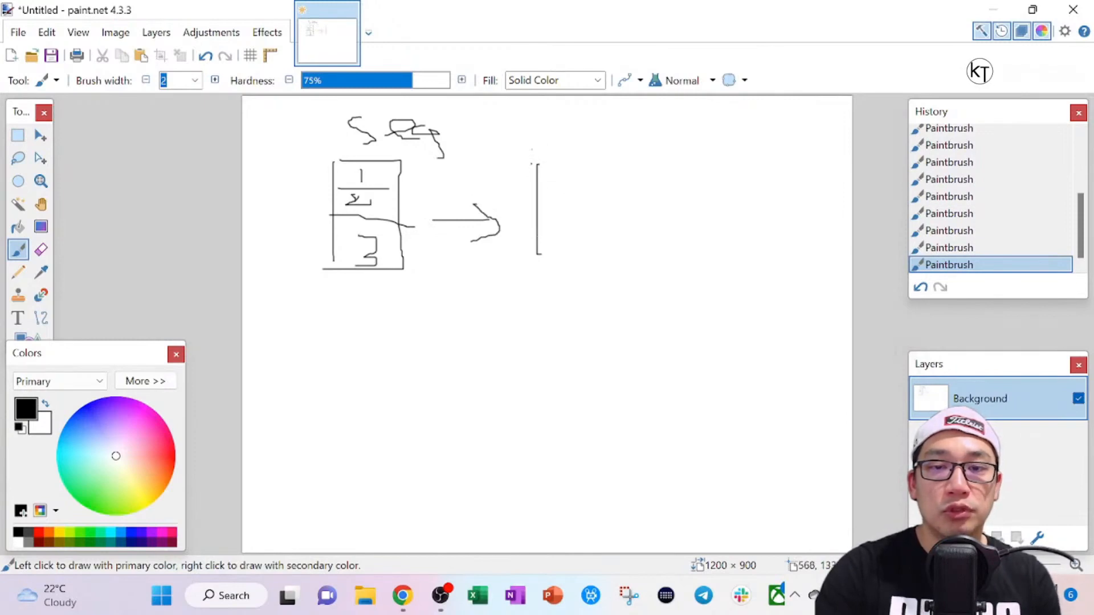
mouse_move(531, 164)
mouse_down()
mouse_move(631, 245)
mouse_move(528, 258)
mouse_up()
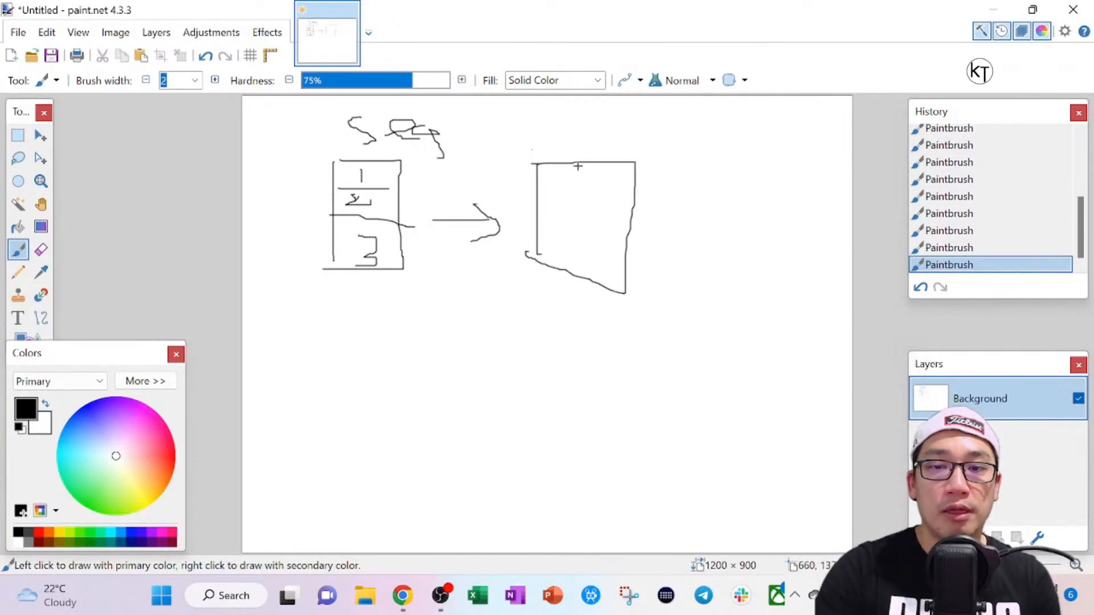
mouse_move(570, 204)
mouse_down()
mouse_move(577, 227)
mouse_move(590, 228)
mouse_move(576, 268)
mouse_up()
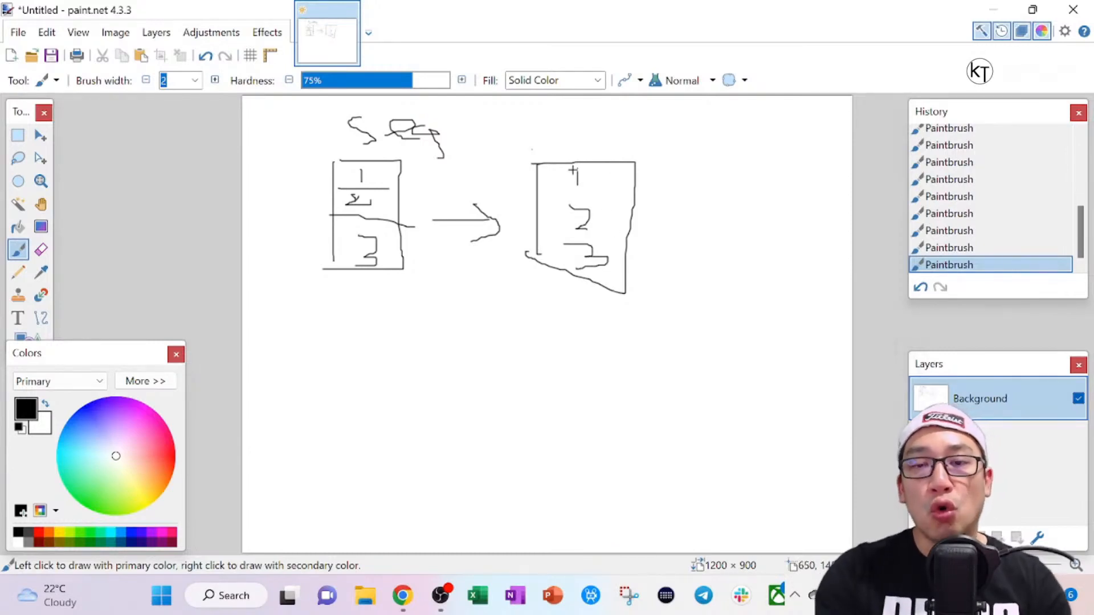
mouse_move(569, 112)
mouse_down()
mouse_move(537, 122)
mouse_move(582, 148)
mouse_move(620, 130)
mouse_move(675, 181)
mouse_move(696, 169)
mouse_move(671, 168)
mouse_up()
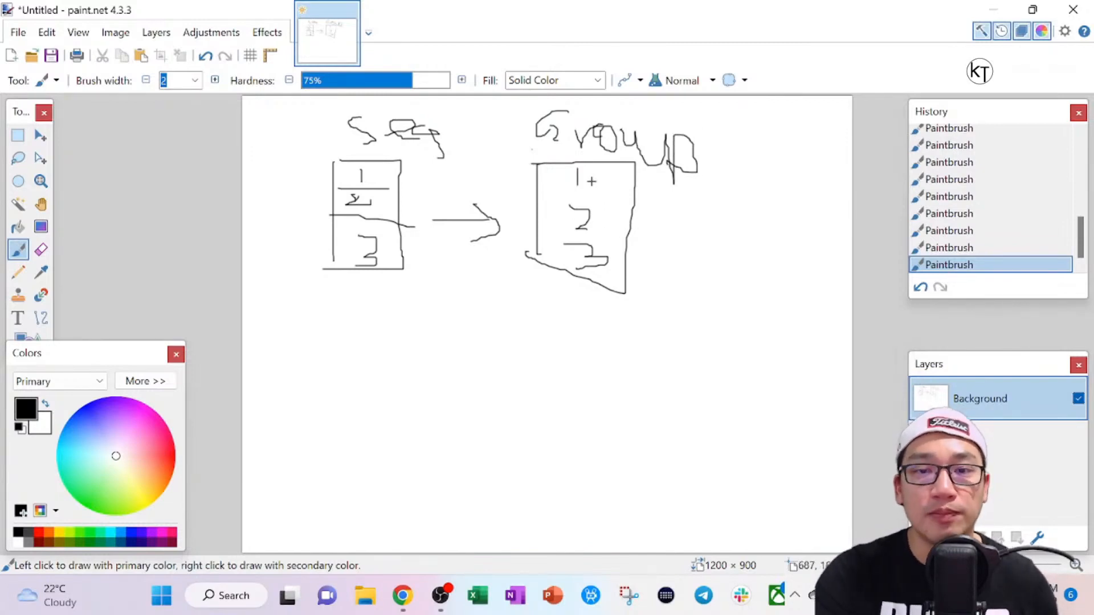
Paint a loop around each of the numbers 1, 3 and 2 inside the Group box.
mouse_move(581, 188)
mouse_down()
mouse_move(549, 184)
mouse_move(607, 161)
mouse_move(594, 188)
mouse_up()
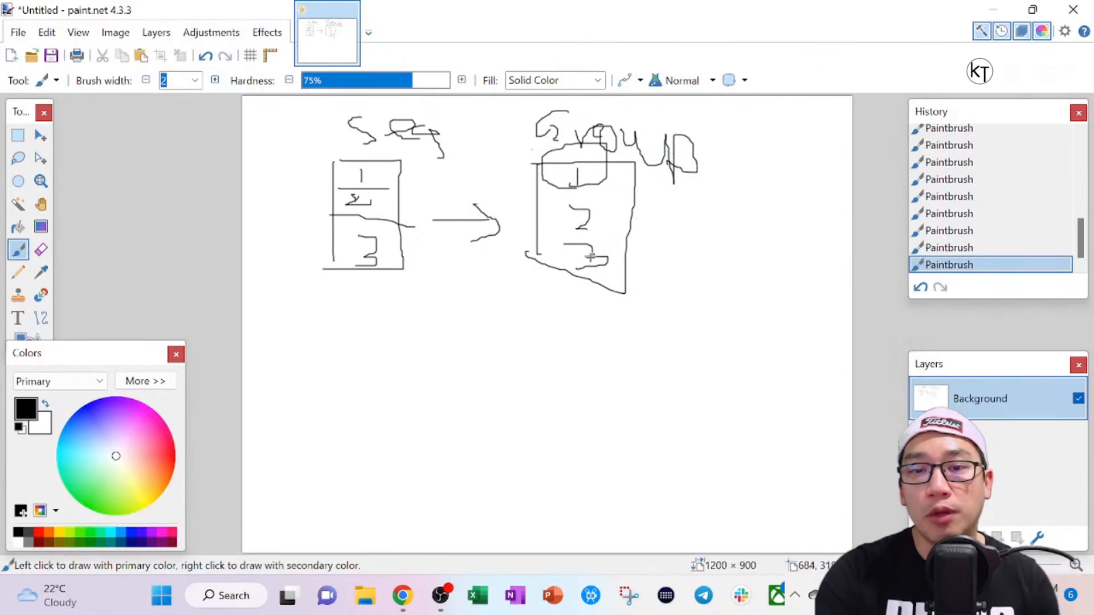
mouse_move(563, 270)
mouse_down()
mouse_move(598, 242)
mouse_move(562, 273)
mouse_up()
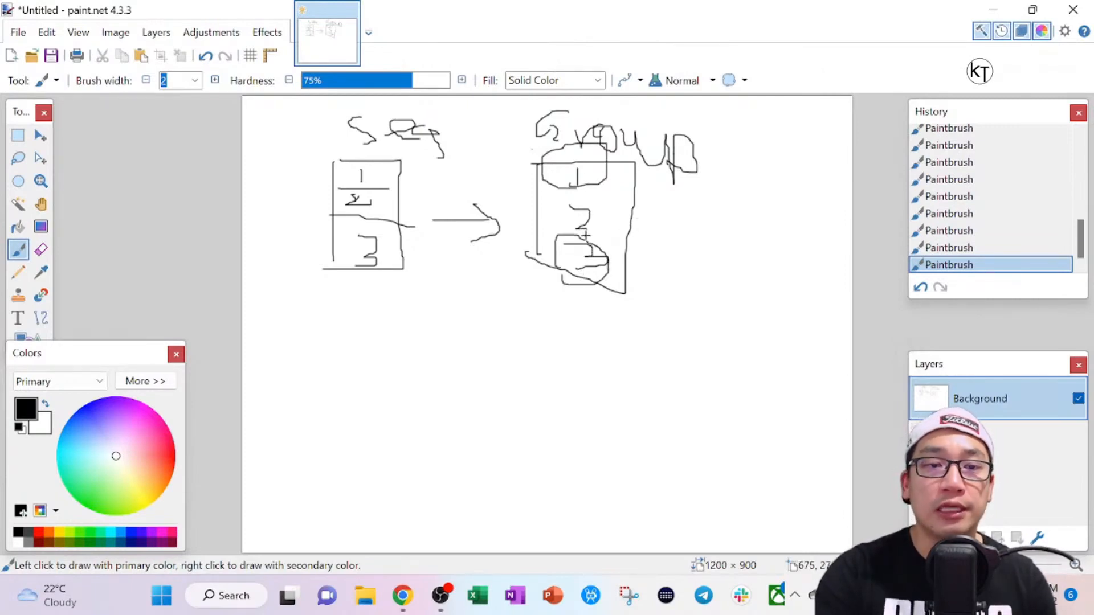
mouse_move(573, 230)
mouse_down()
mouse_move(593, 201)
mouse_move(569, 233)
mouse_up()
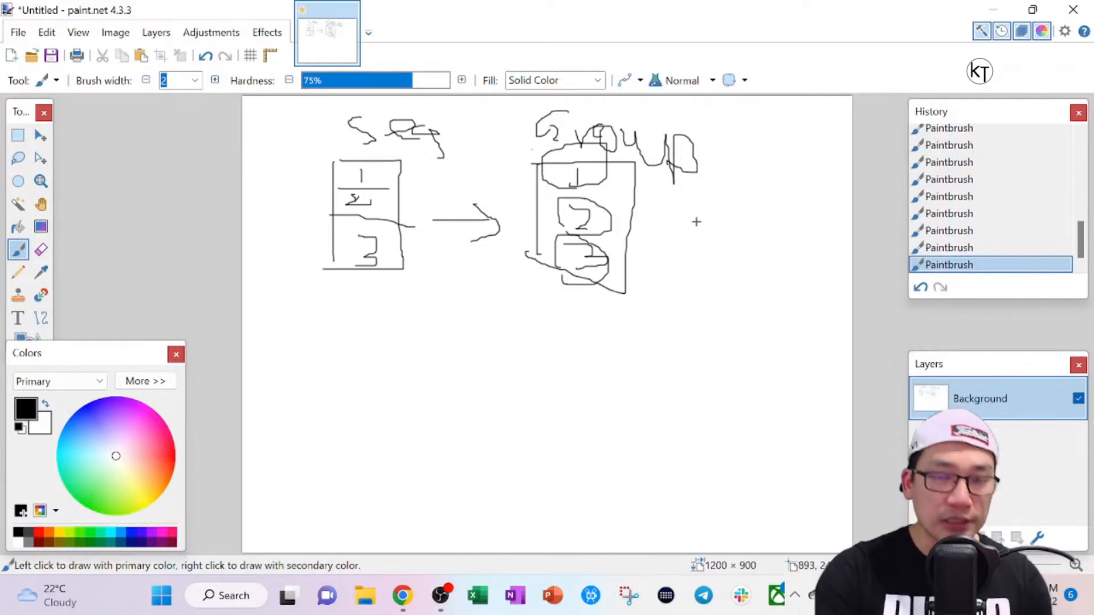
Switch to Client CRM and examine the message variations in the Halloween Treat - Partner Program message segment, closing it without changes.
key(alt+Tab)
drag(814, 216, 827, 2)
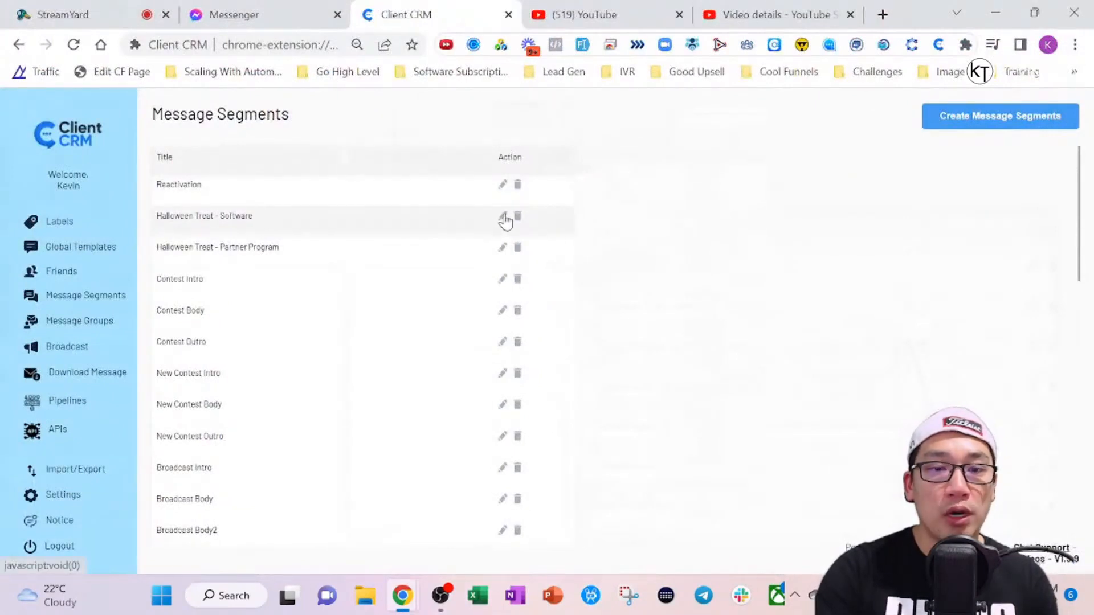
click(504, 252)
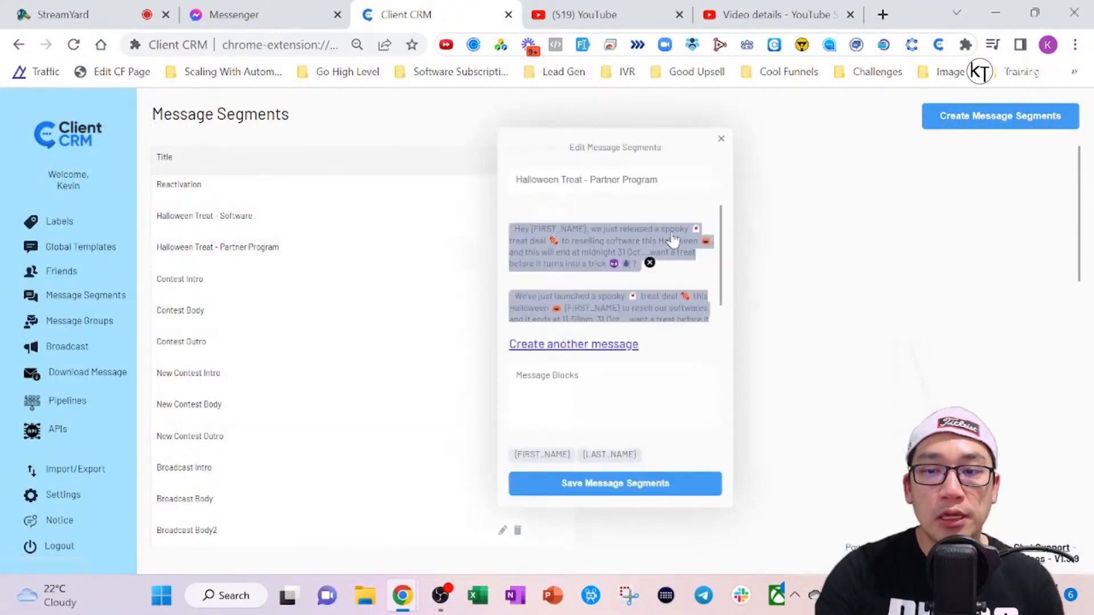
scroll(655, 254, down, 1)
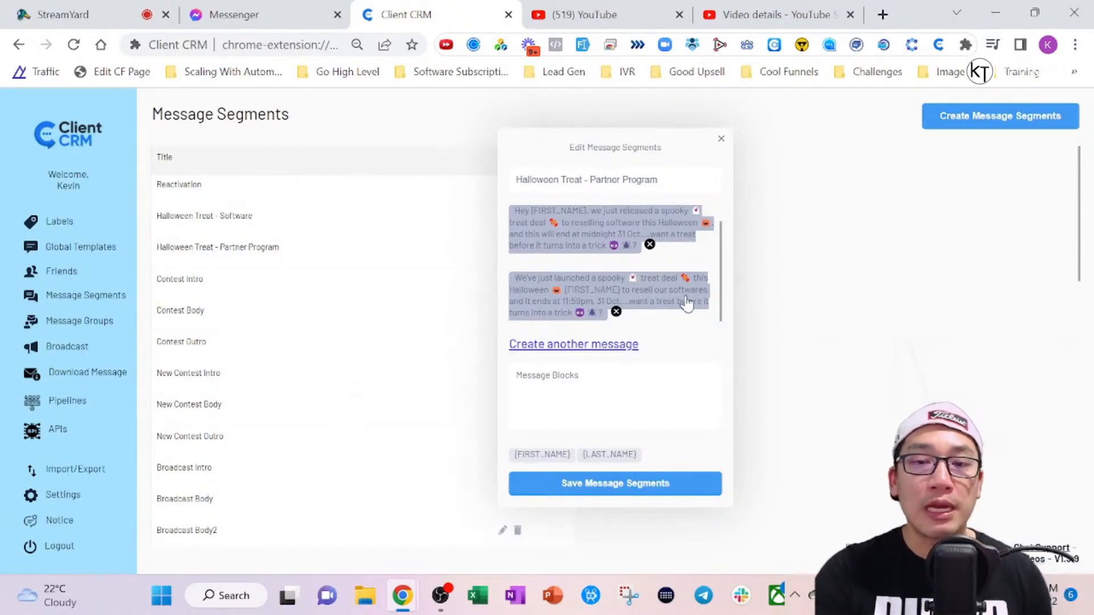
click(721, 140)
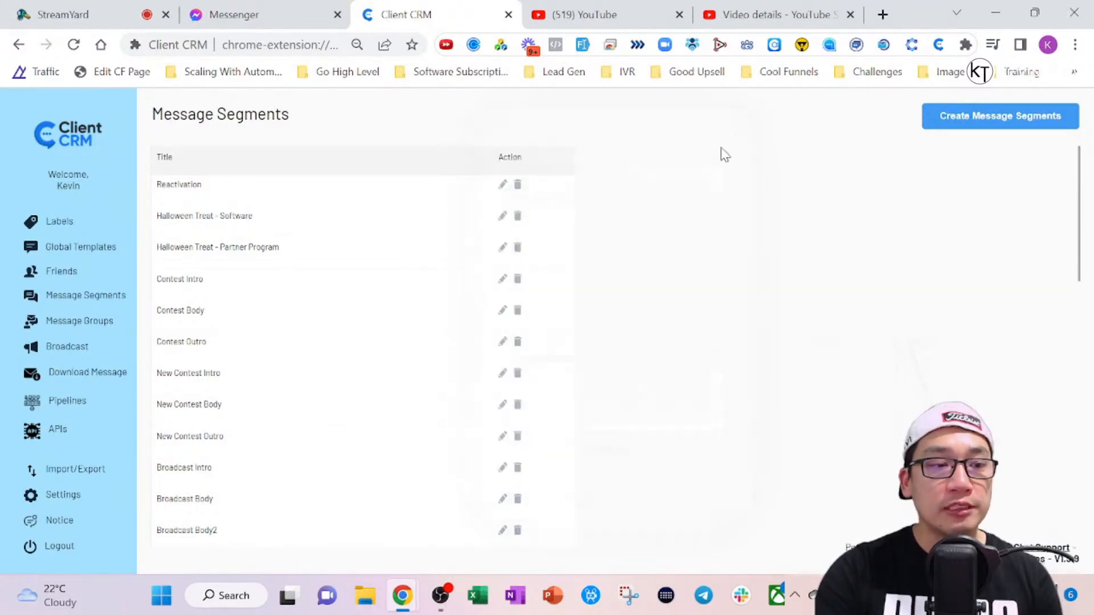
Try inserting the Halloween Treat - Partner Program segment into the message group of the same name, remove it and close the group unsaved.
click(72, 323)
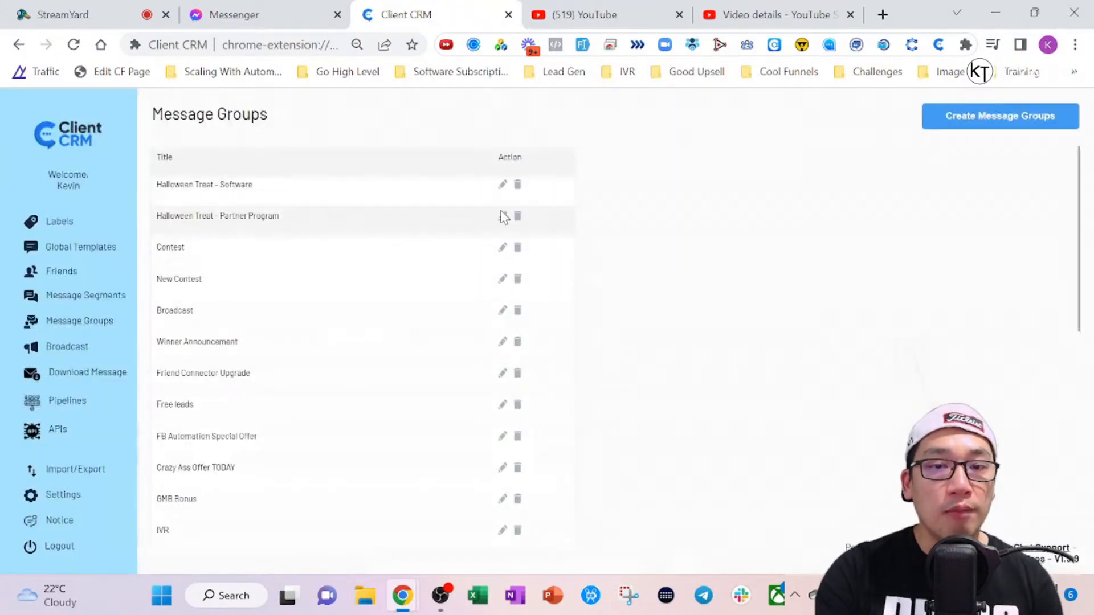
click(505, 218)
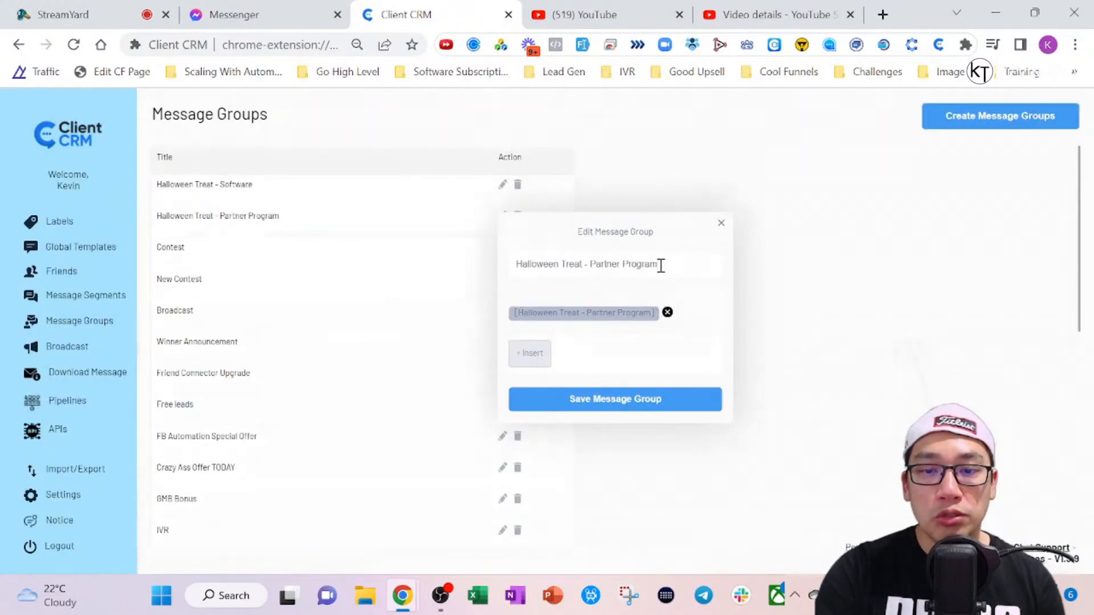
click(530, 357)
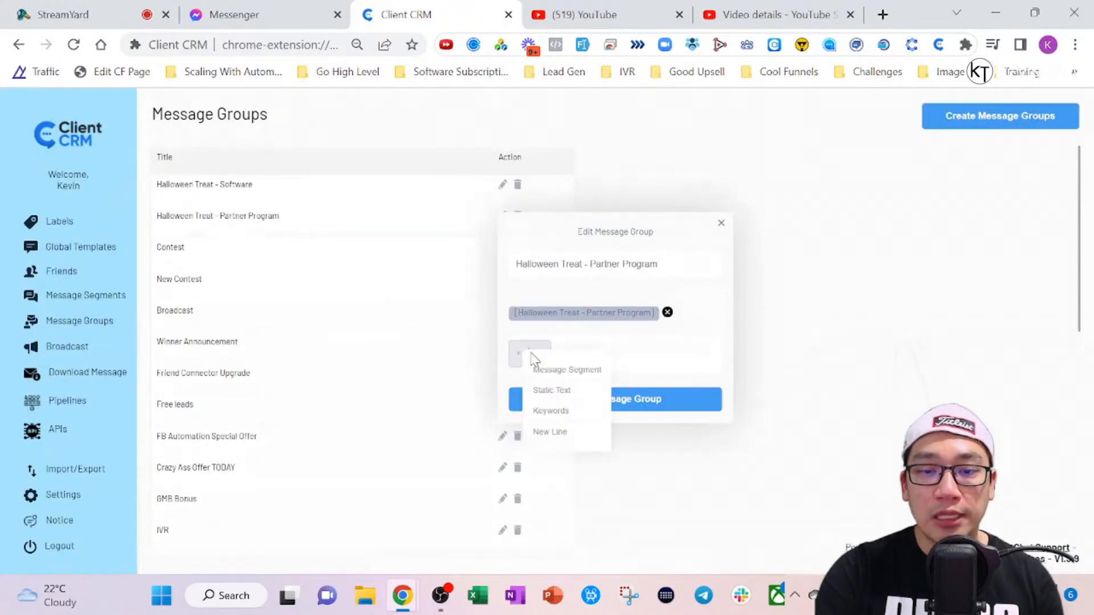
click(577, 372)
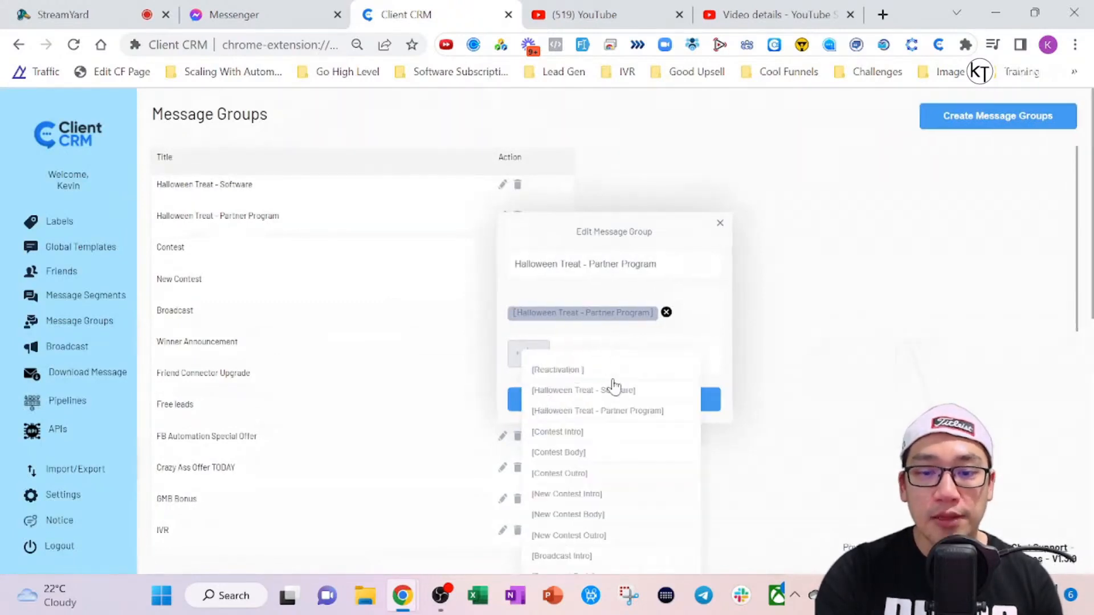
click(591, 411)
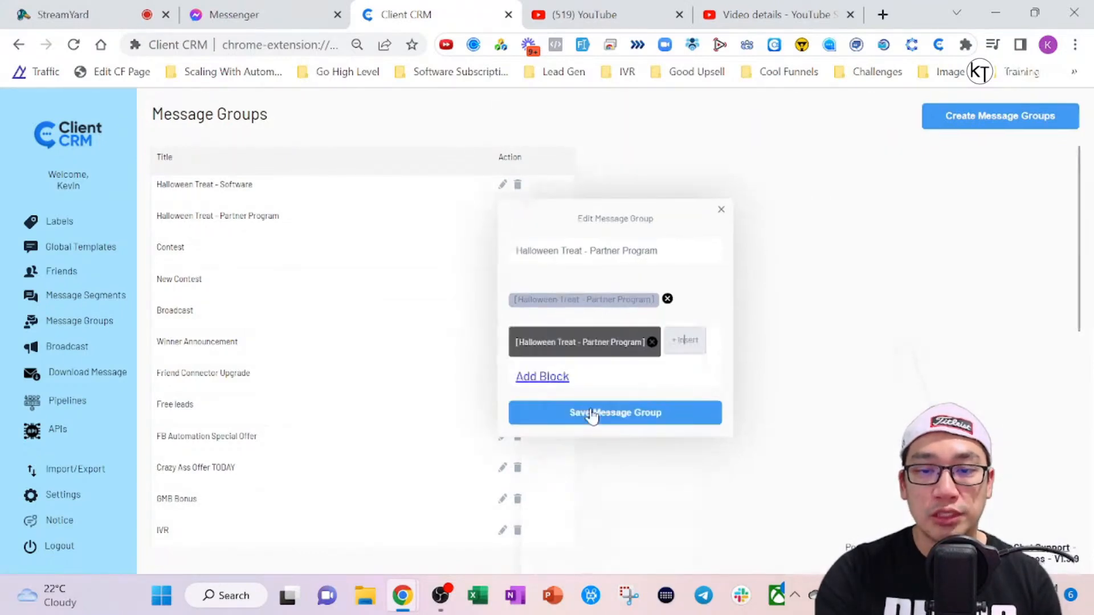
click(652, 343)
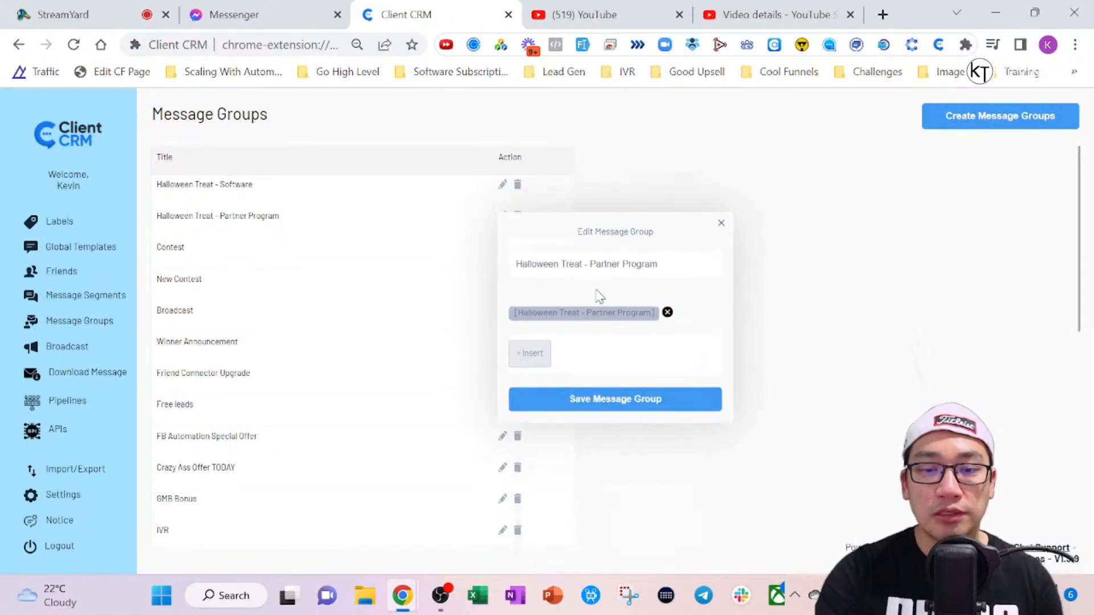
click(722, 225)
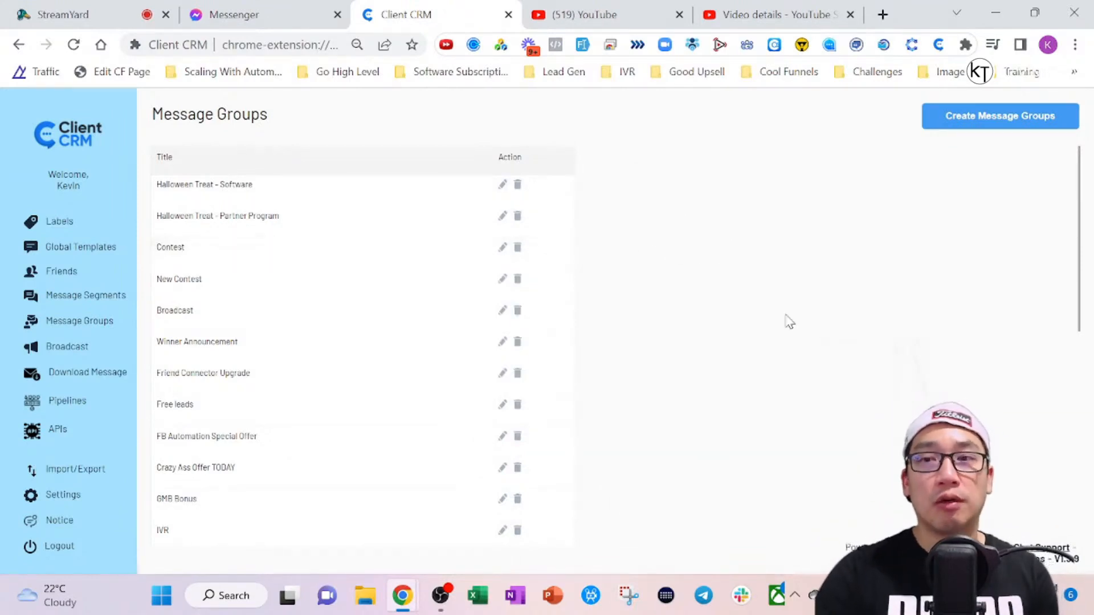
Switch back to paint.net and undo every brush stroke back to the blank new image.
key(alt+Tab)
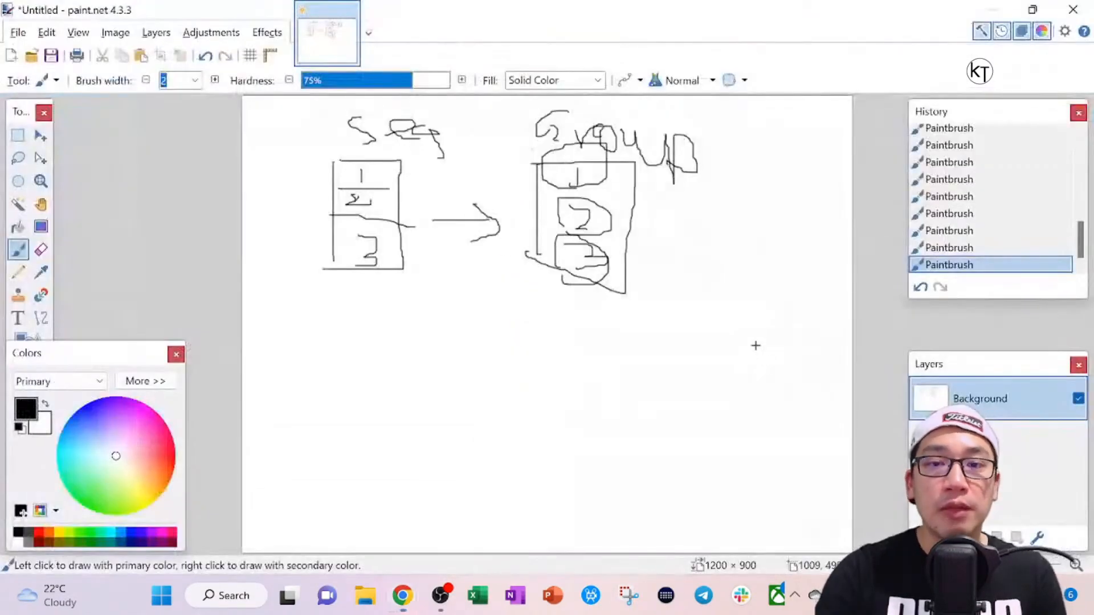
key(ctrl+z)
key(ctrl+z)
key(ctrl+z)
key(ctrl+z)
key(ctrl+z)
key(ctrl+z)
key(ctrl+z)
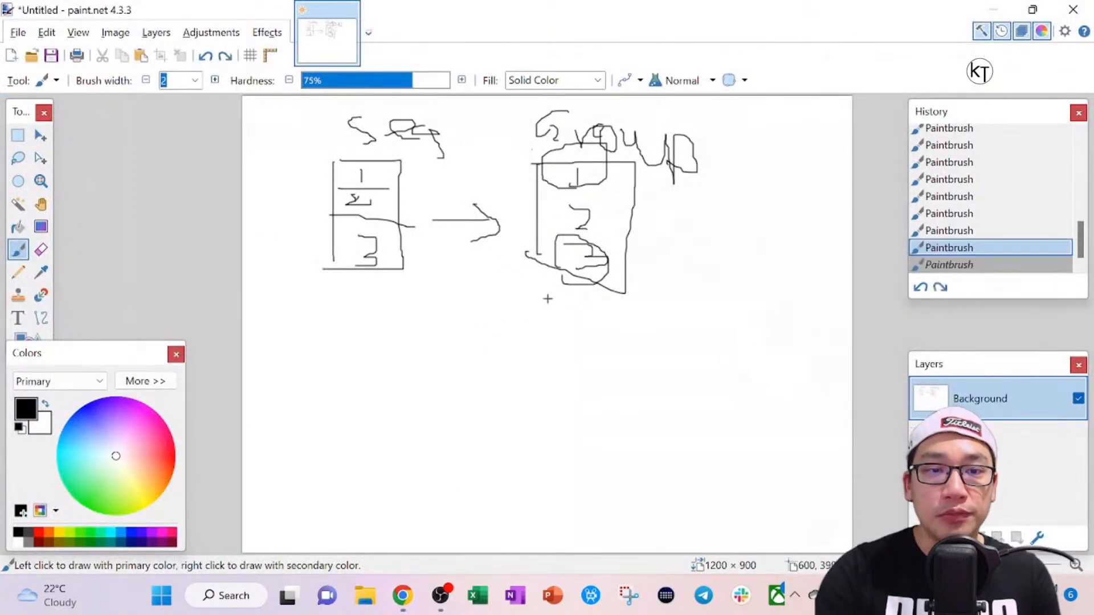
key(ctrl+z)
key(ctrl+z)
key(ctrl+z)
key(ctrl+z)
key(ctrl+z)
key(ctrl+z)
key(ctrl+z)
key(ctrl+z)
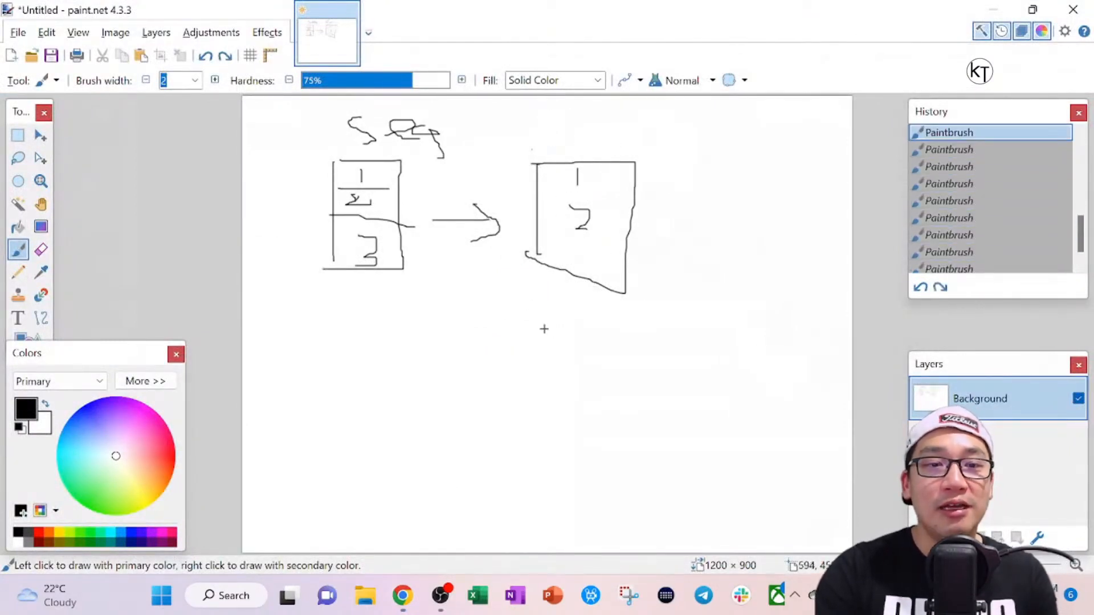
key(ctrl+z)
key(ctrl+z)
key(ctrl+z)
key(ctrl+z)
key(ctrl+z)
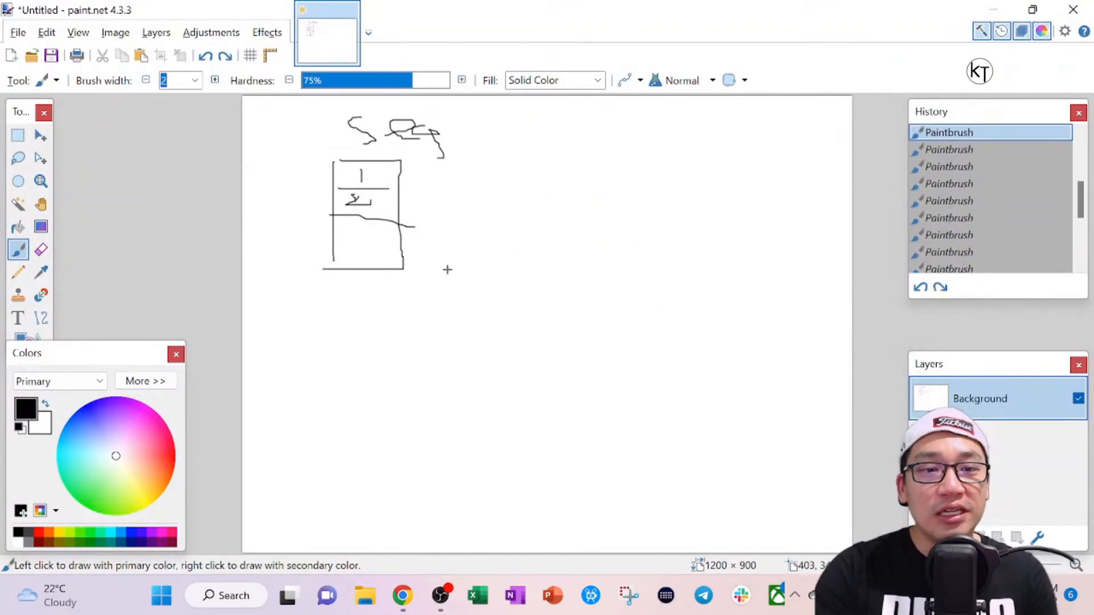
key(ctrl+z)
key(ctrl+z)
key(ctrl+z)
key(ctrl+z)
key(ctrl+z)
key(ctrl+z)
key(ctrl+z)
key(ctrl+z)
key(ctrl+z)
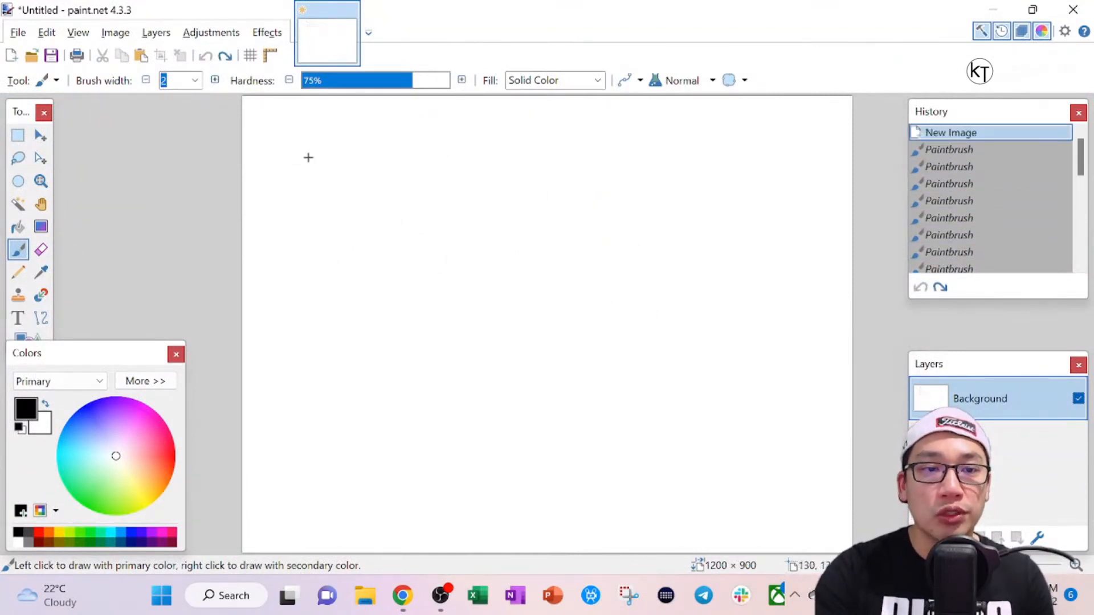
Paint three separate box outlines stacked vertically along the canvas's left side with the black brush of width 2.
drag(310, 145, 288, 303)
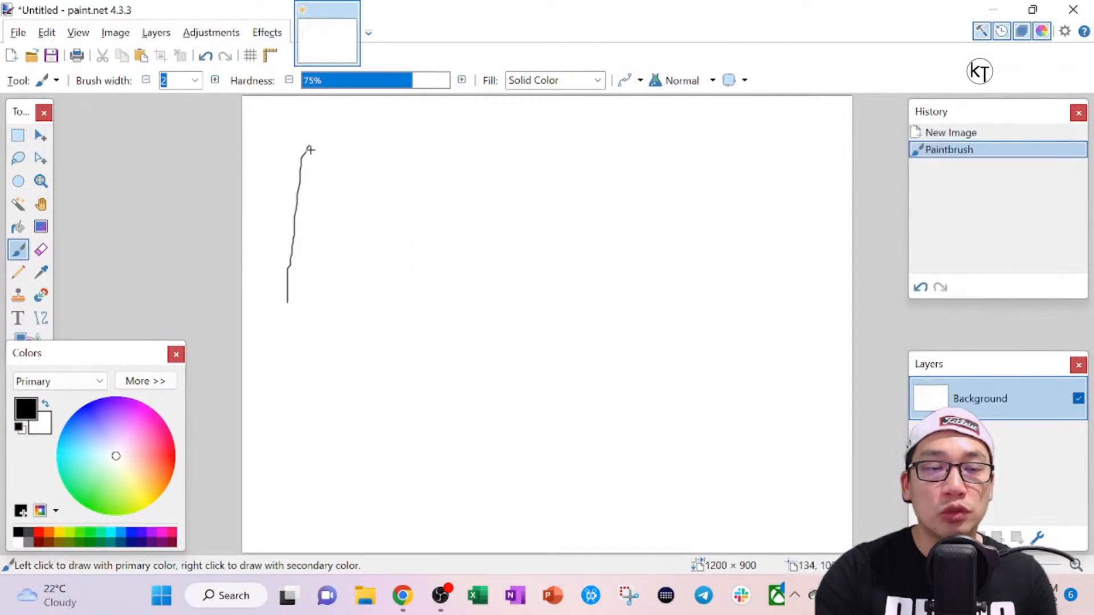
key(ctrl+z)
drag(298, 149, 301, 208)
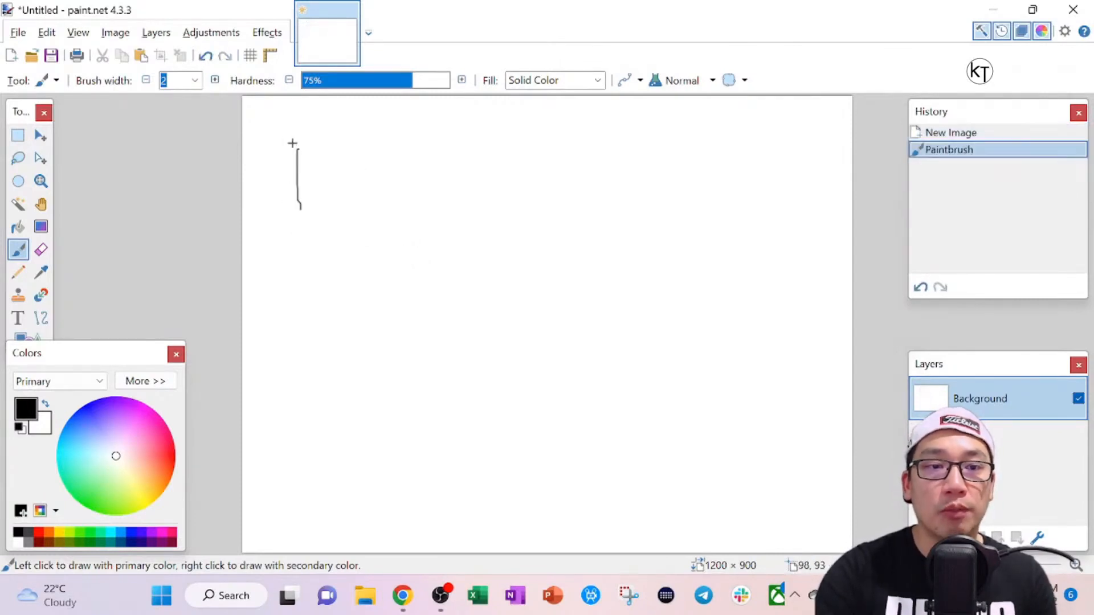
mouse_move(291, 150)
mouse_down()
mouse_move(359, 145)
mouse_move(405, 232)
mouse_move(294, 215)
mouse_up()
drag(298, 272, 300, 322)
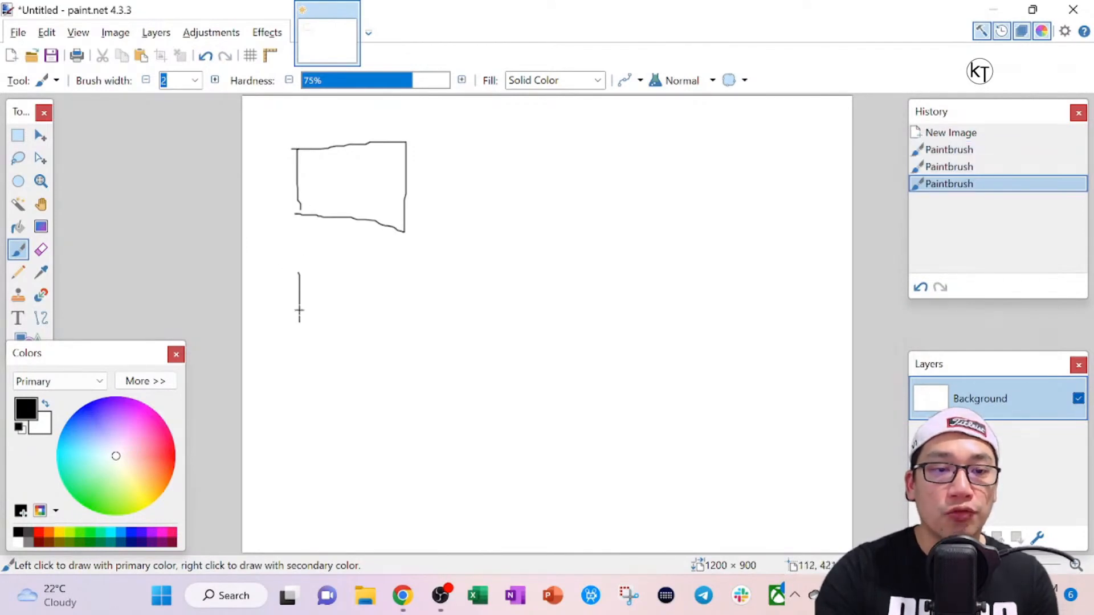
mouse_move(299, 263)
mouse_down()
mouse_move(414, 263)
mouse_move(393, 323)
mouse_move(295, 324)
mouse_up()
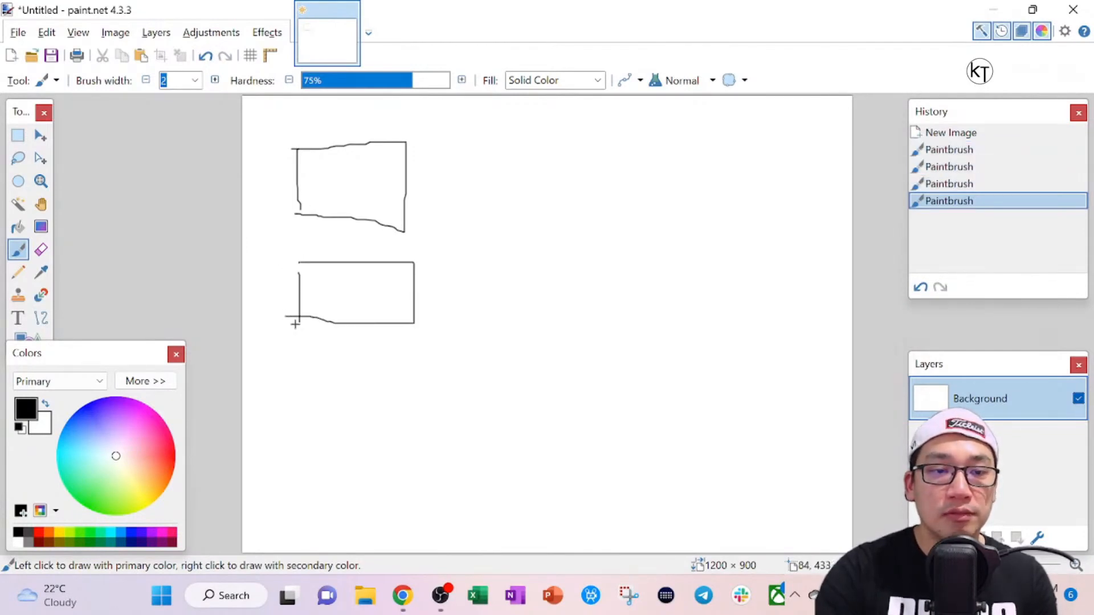
drag(302, 383, 309, 442)
mouse_move(293, 384)
mouse_down()
mouse_move(427, 396)
mouse_move(385, 447)
mouse_move(286, 436)
mouse_up()
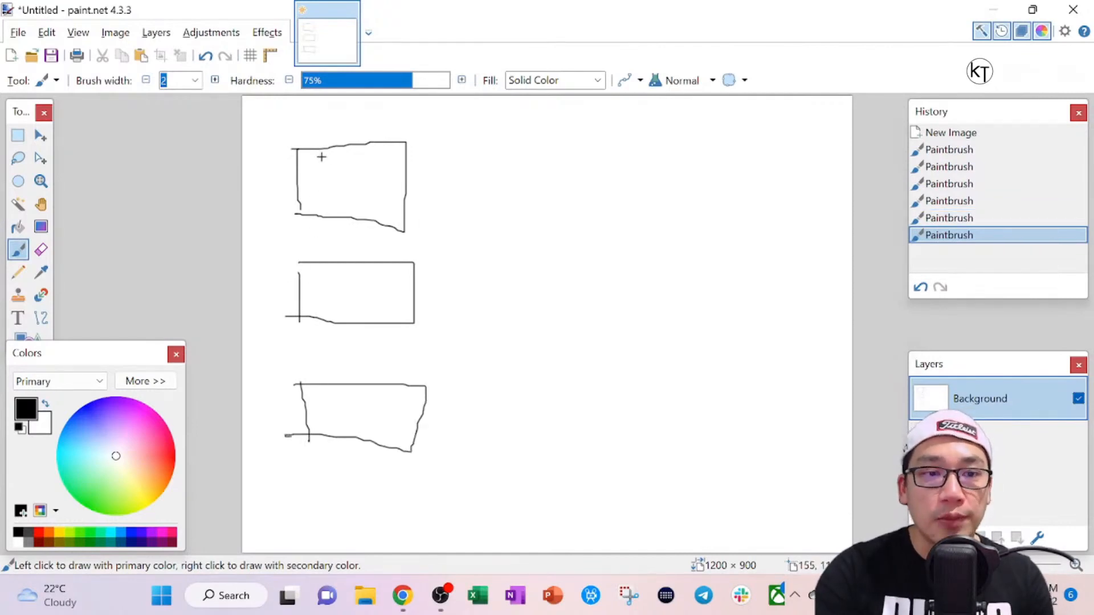
Divide each of the three stacked boxes into three cells with two vertical brush strokes, undoing the stray first stroke.
drag(309, 163, 394, 155)
key(ctrl+z)
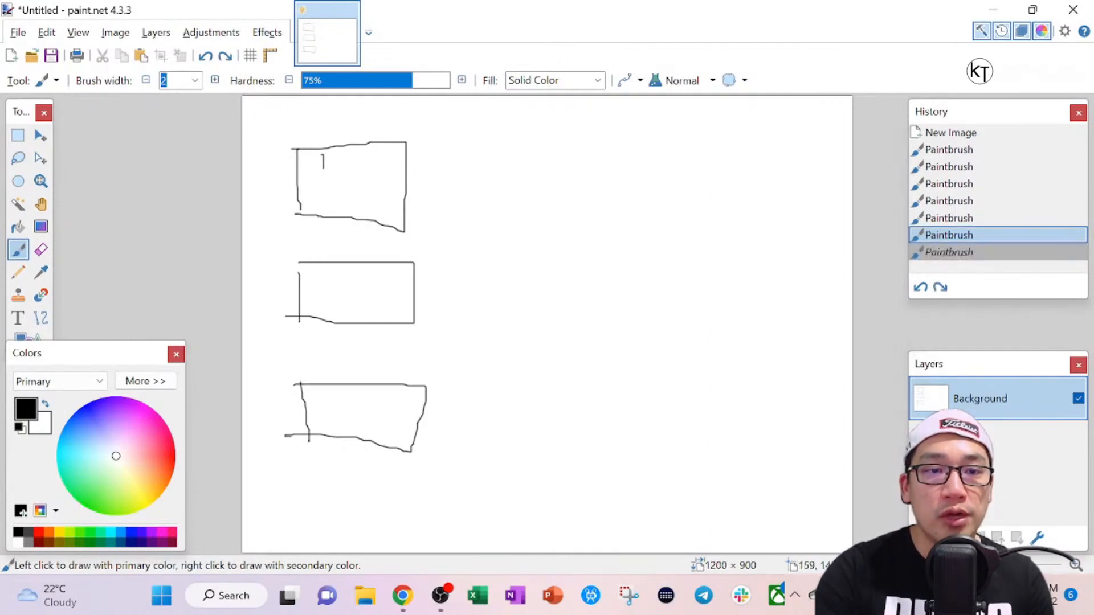
drag(323, 168, 323, 209)
drag(364, 143, 371, 216)
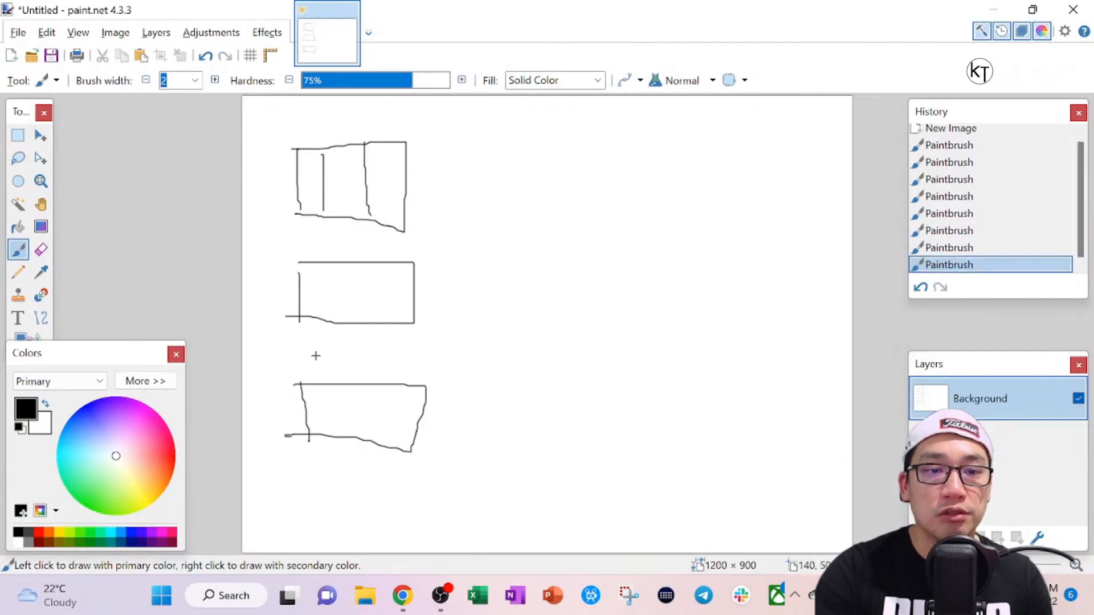
drag(333, 263, 333, 323)
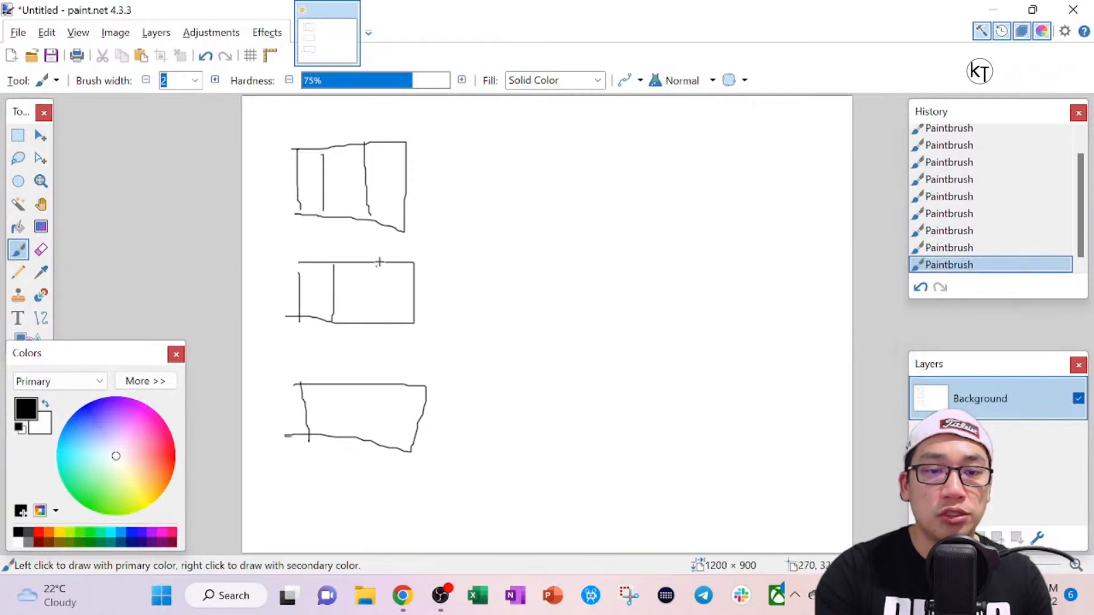
drag(380, 263, 384, 328)
drag(330, 381, 325, 429)
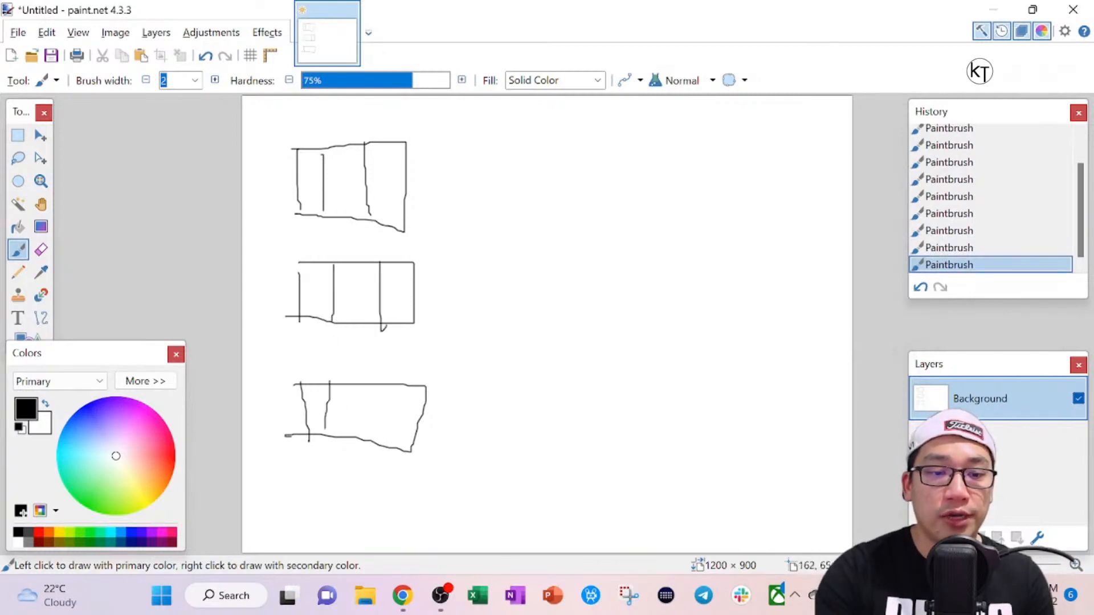
drag(379, 386, 374, 439)
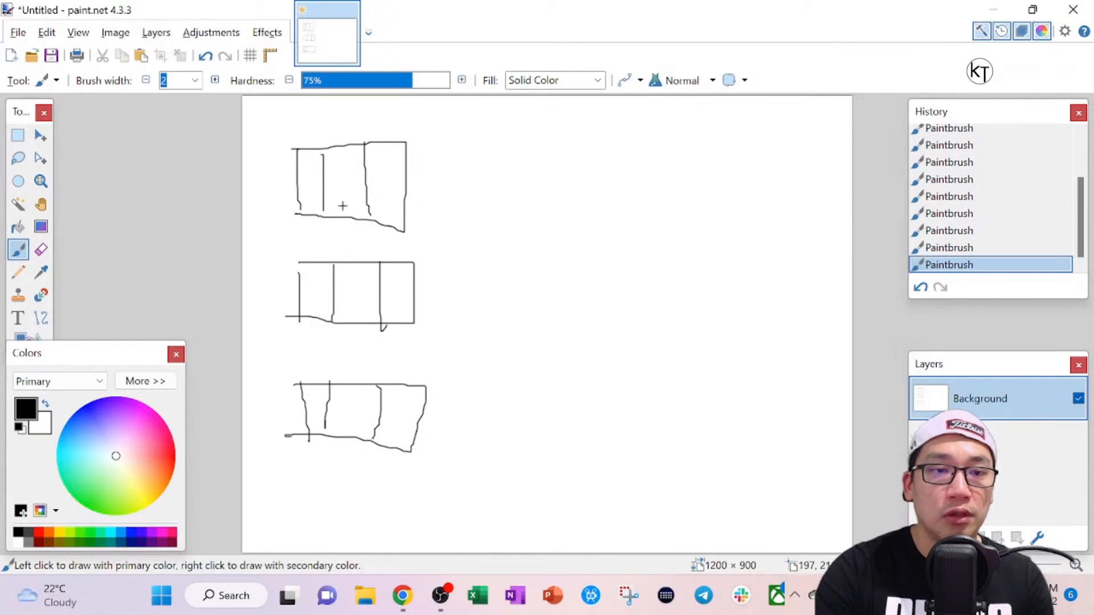
Paint the numbers 1, 2 and 3 in each box's cells and add a label above every box, using B and C for the lower two.
drag(343, 184, 370, 202)
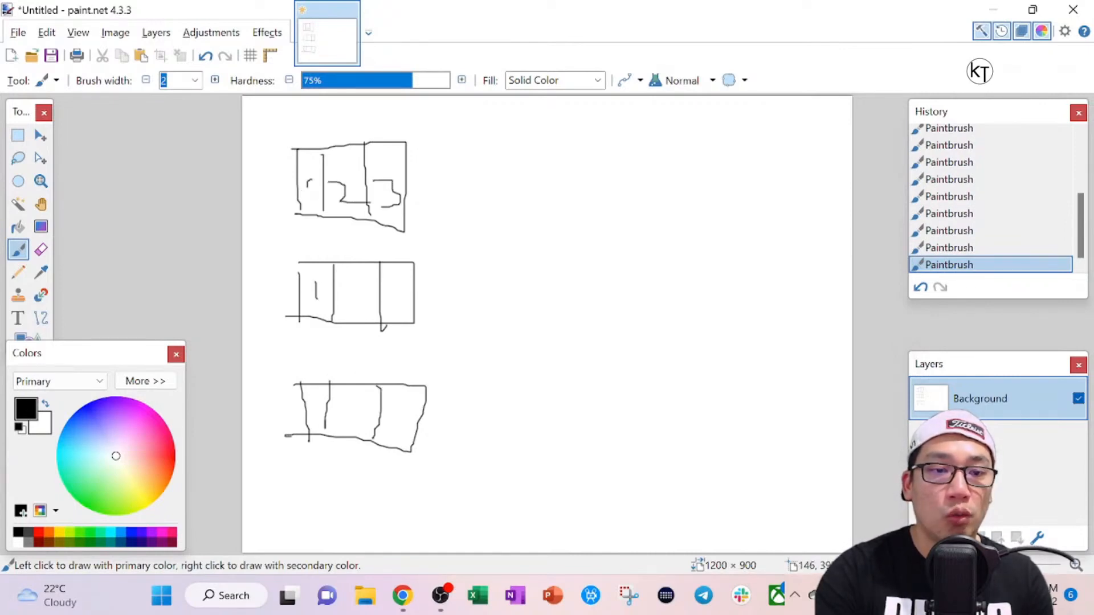
mouse_move(334, 288)
mouse_down()
mouse_move(379, 289)
mouse_move(397, 313)
mouse_up()
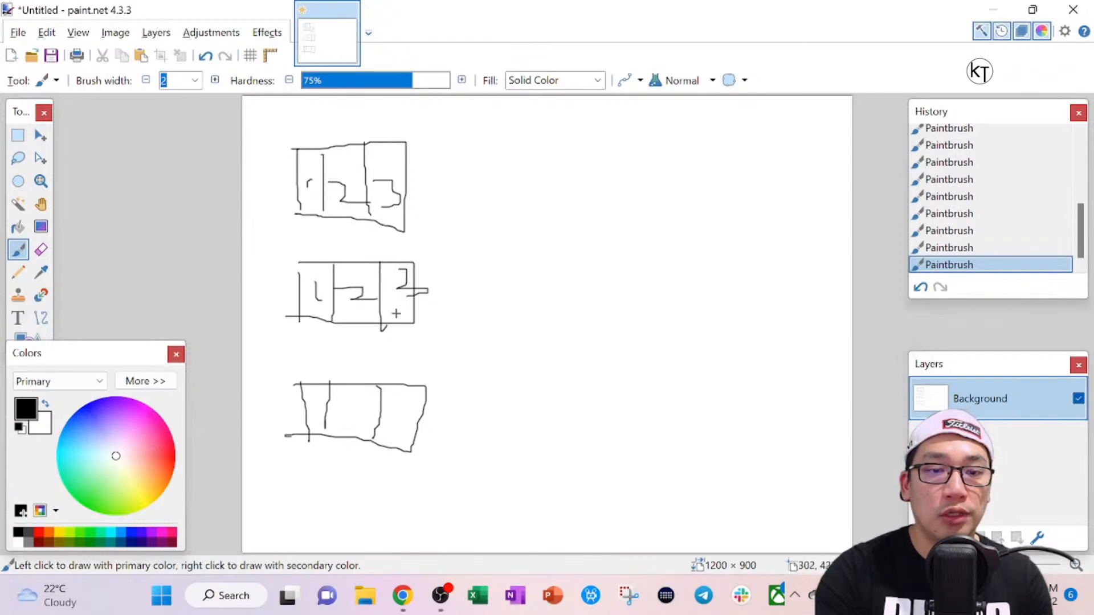
drag(350, 395, 392, 432)
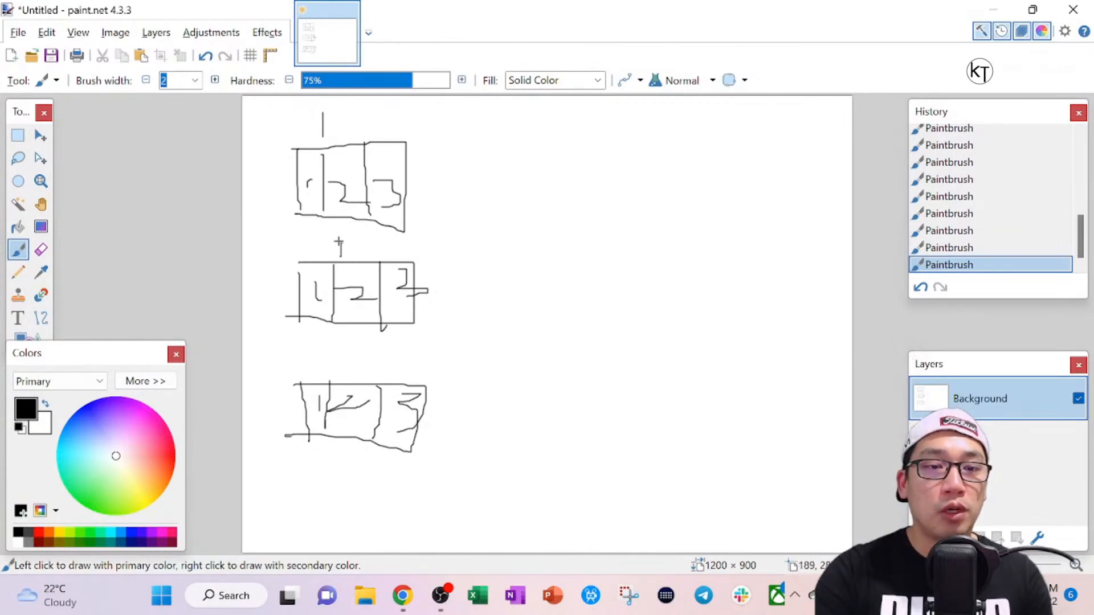
drag(348, 249, 348, 259)
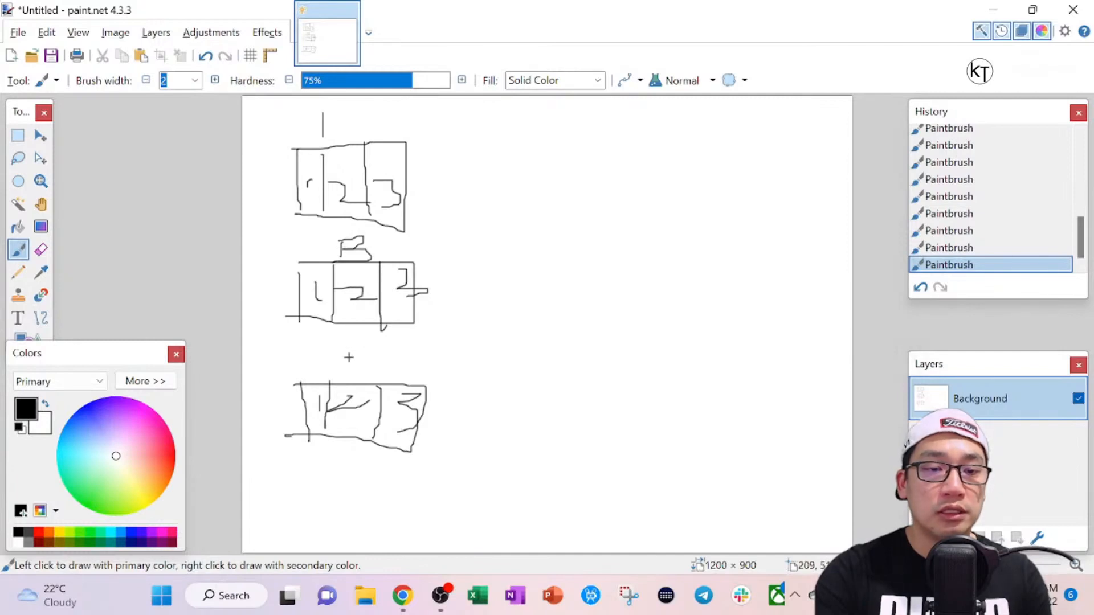
Switch to Client CRM and open the Contest Intro message segment to examine its greeting variations.
key(alt+Tab)
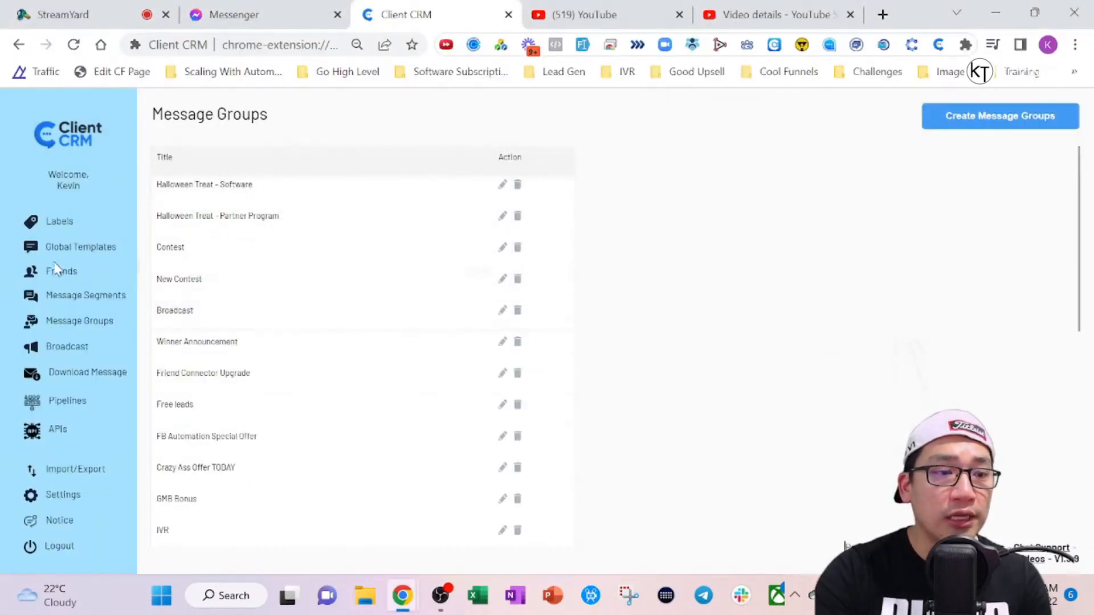
click(90, 296)
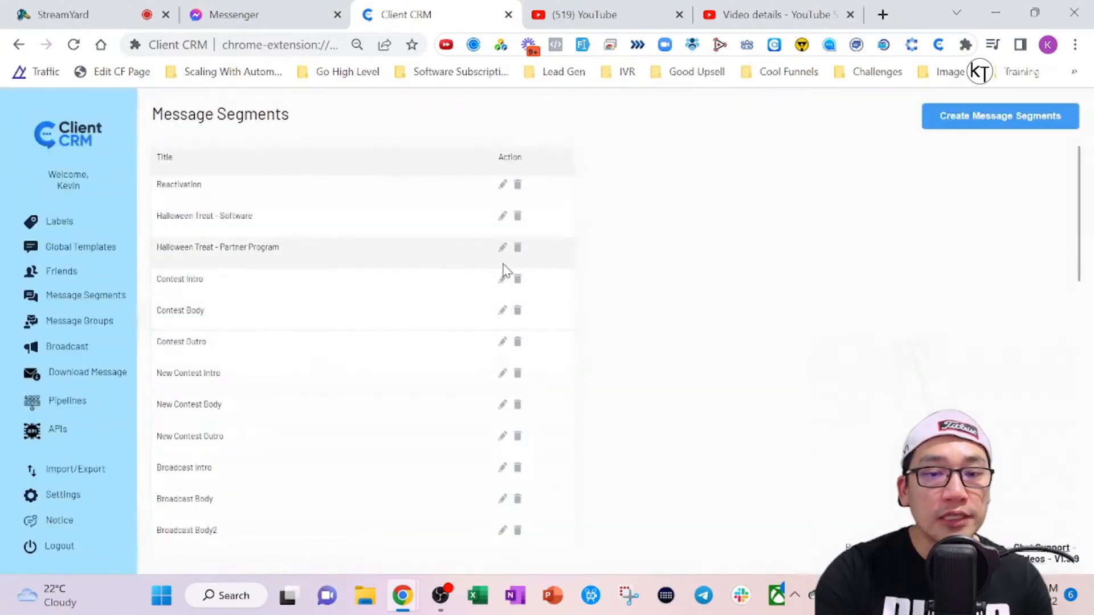
click(502, 281)
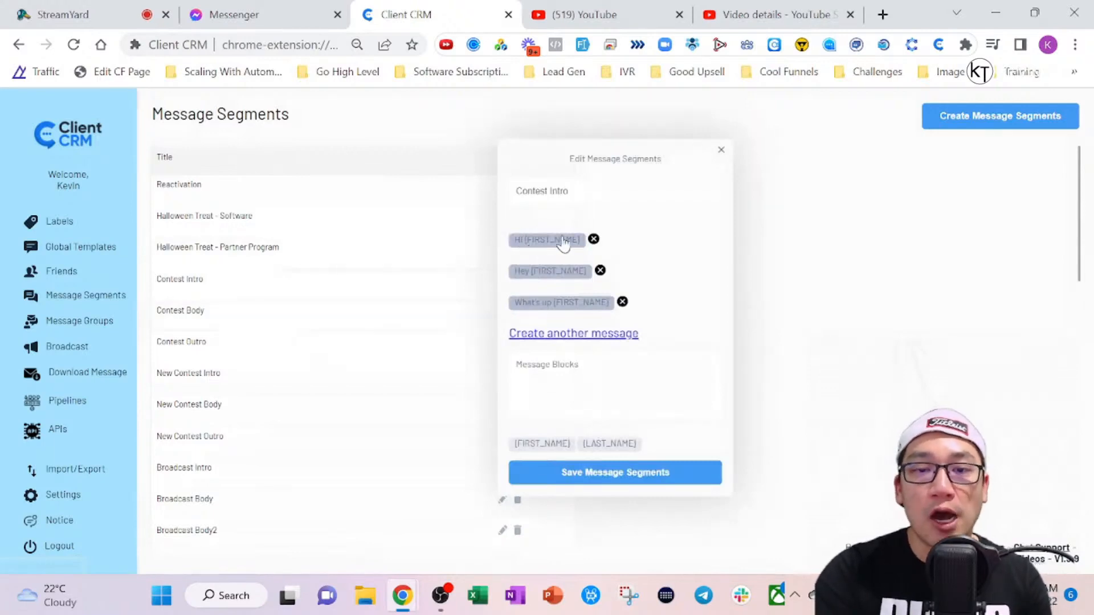
Try adding the [FIRST_NAME] placeholder to a new message in Contest Intro, remove it and close the segment unsaved.
click(542, 363)
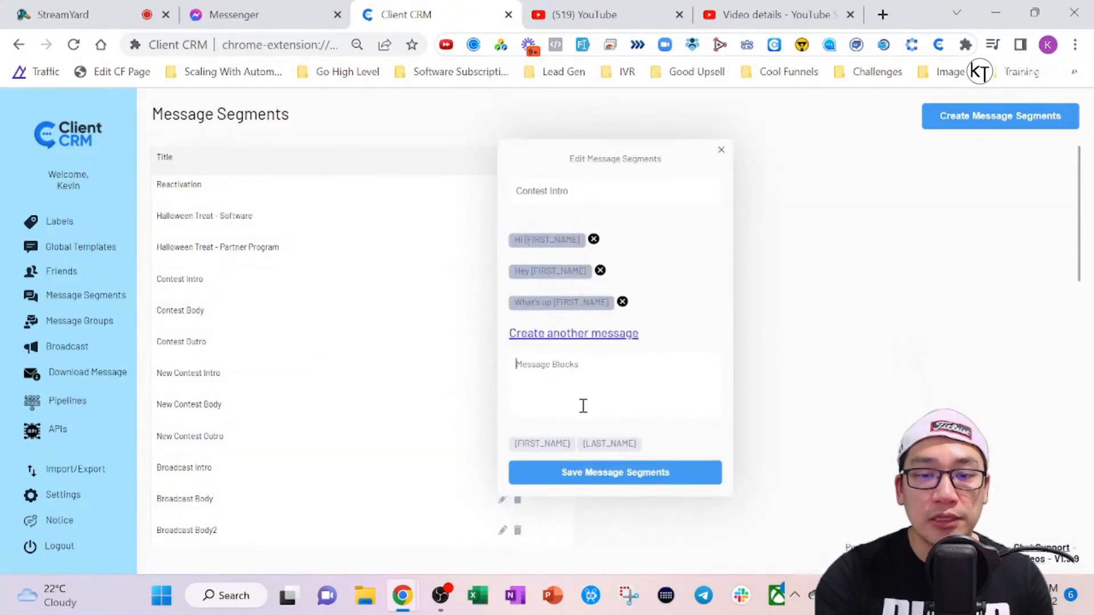
click(554, 443)
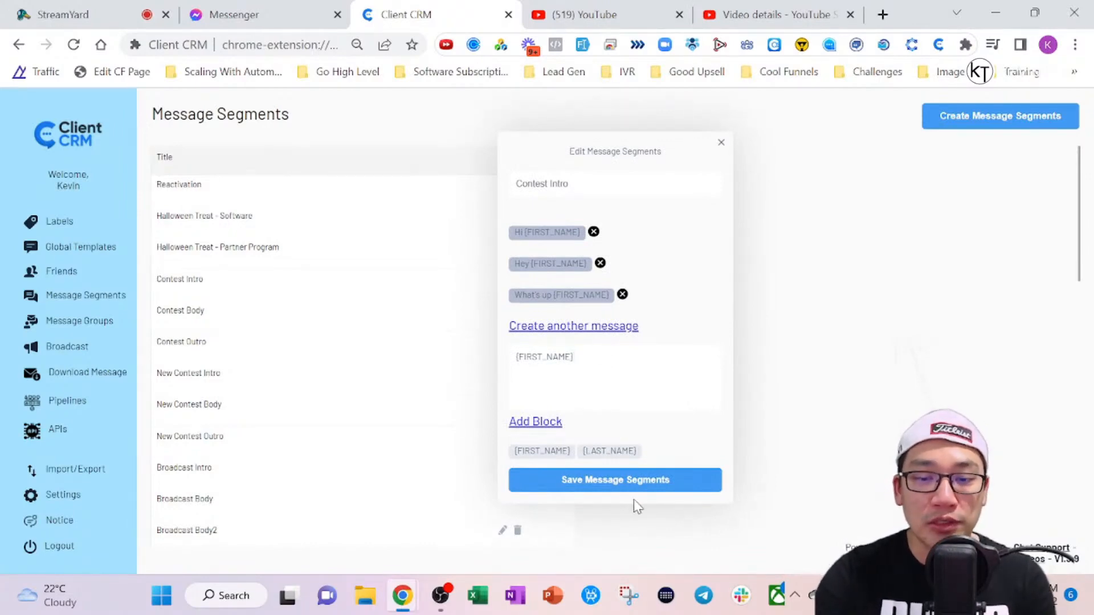
drag(593, 358, 512, 363)
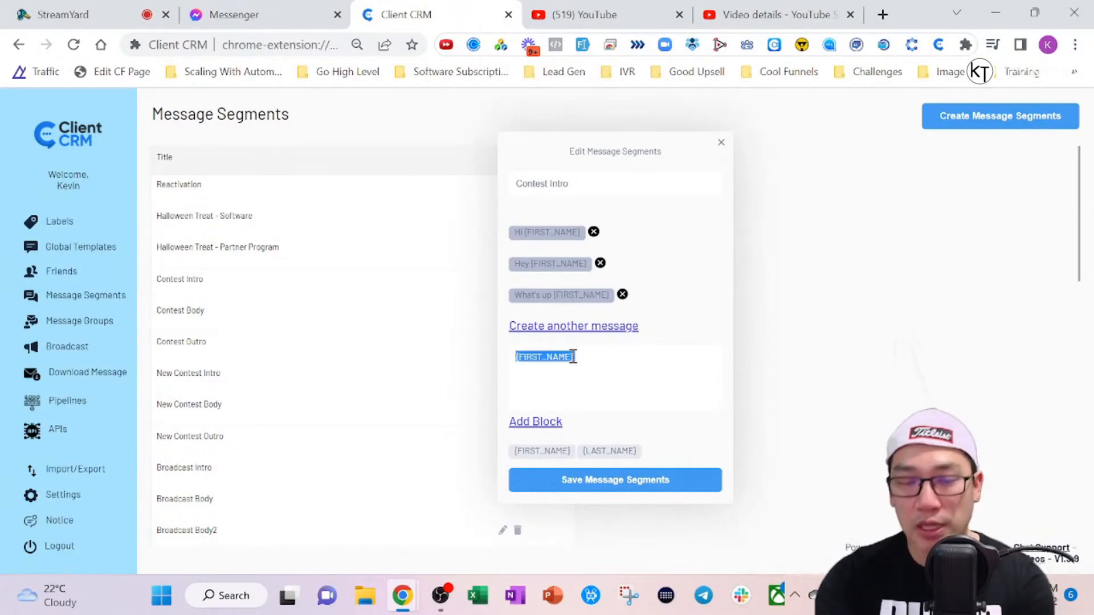
key(BackSpace)
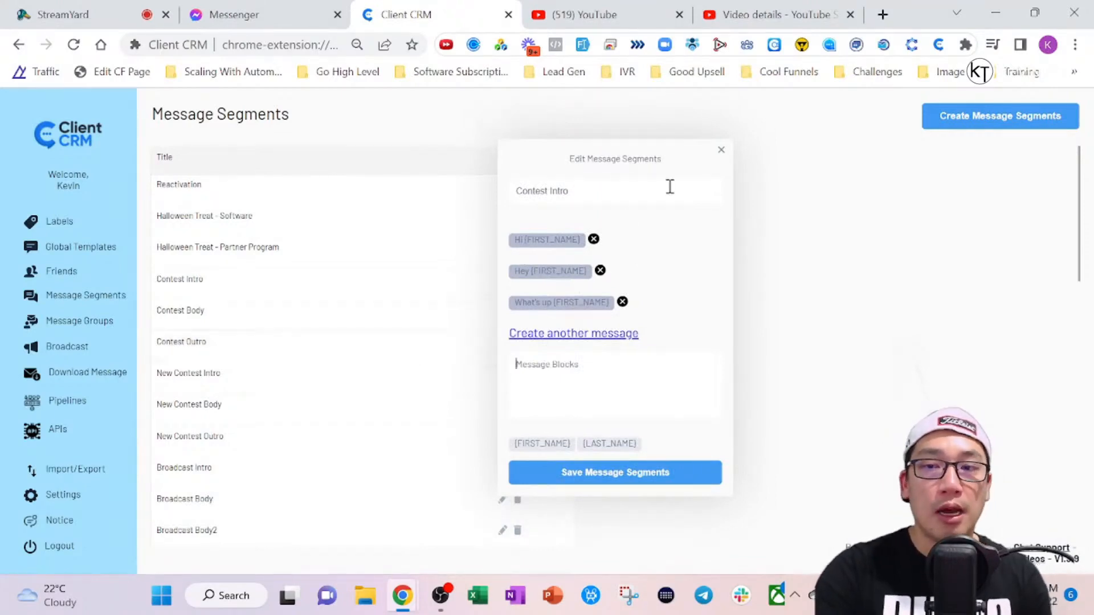
click(721, 151)
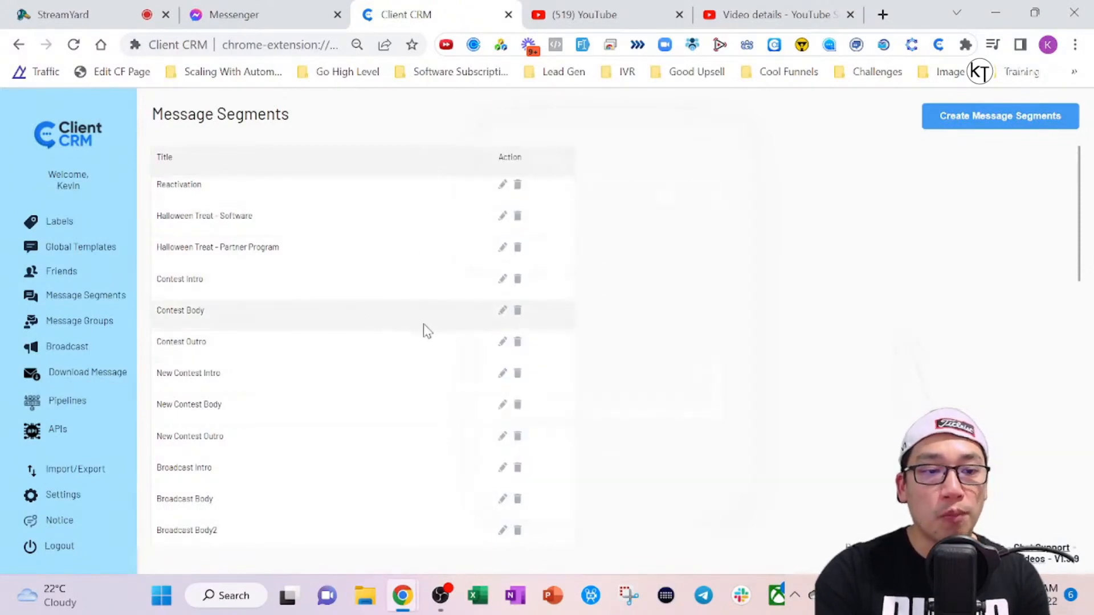
Examine the message variations in the Contest Body and Contest Outro segments, closing each one without changes.
click(503, 311)
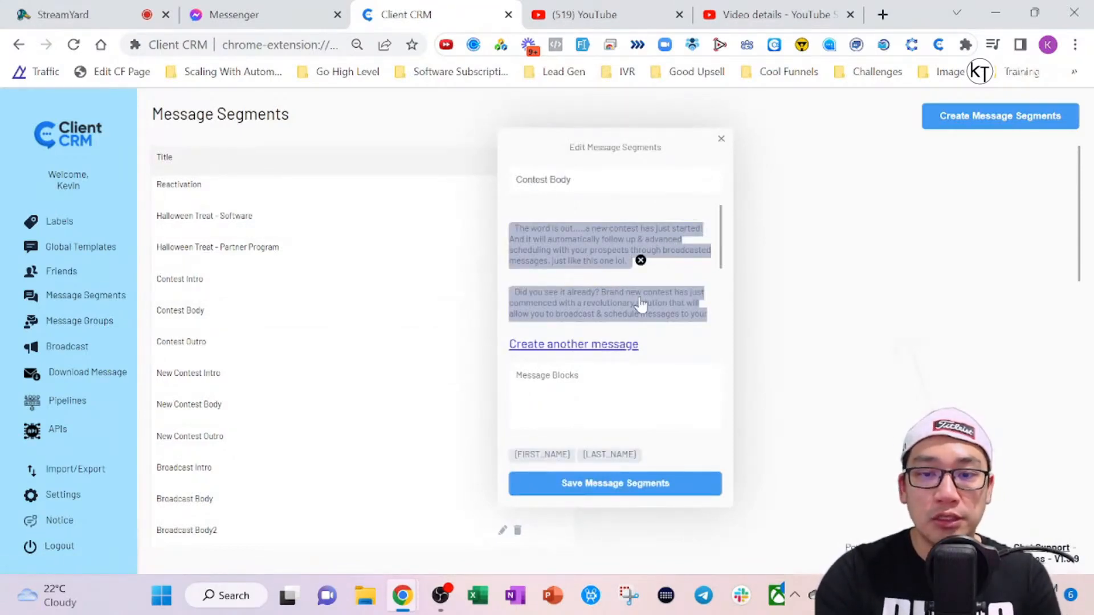
scroll(530, 302, down, 2)
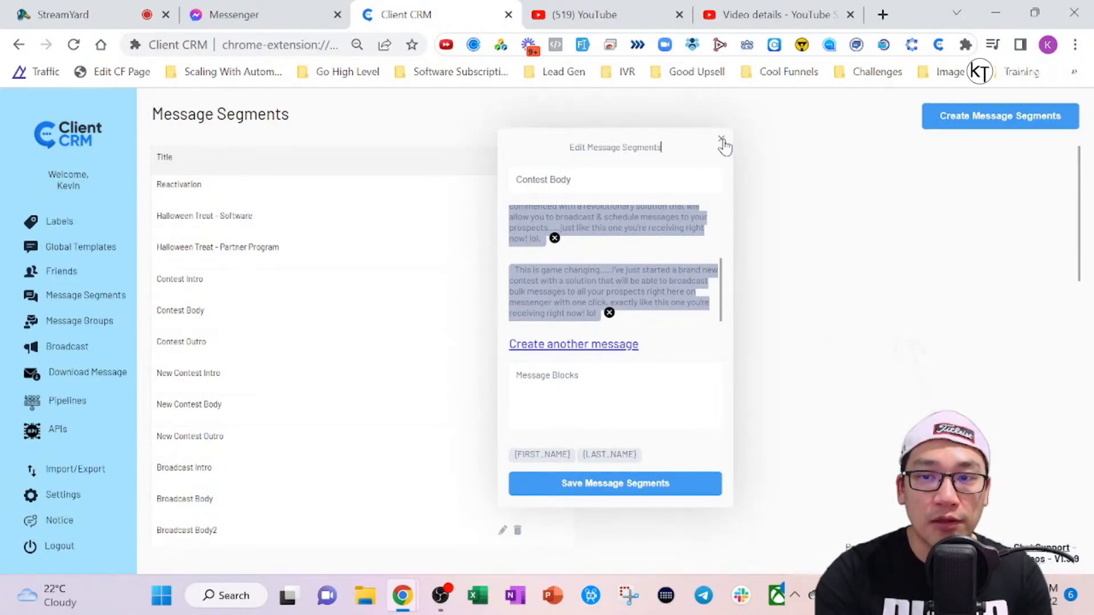
click(722, 139)
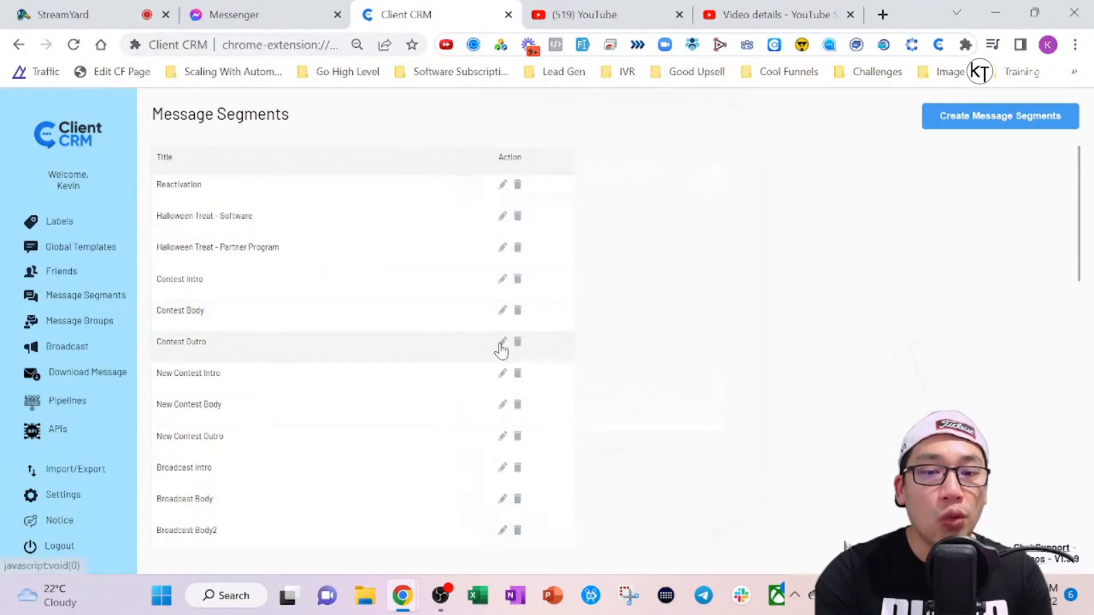
click(502, 342)
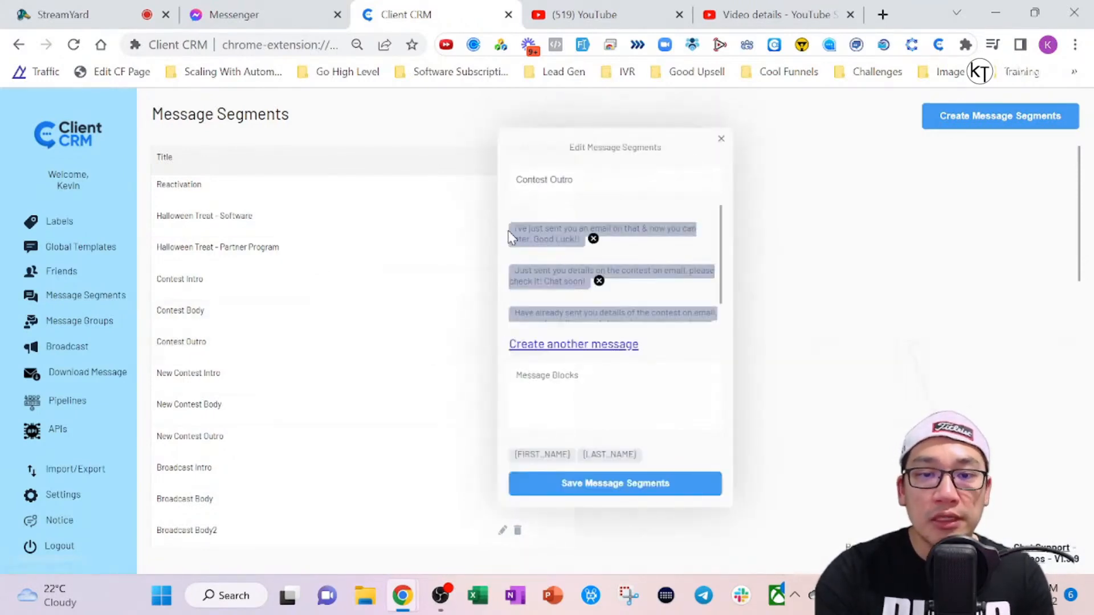
scroll(581, 276, down, 1)
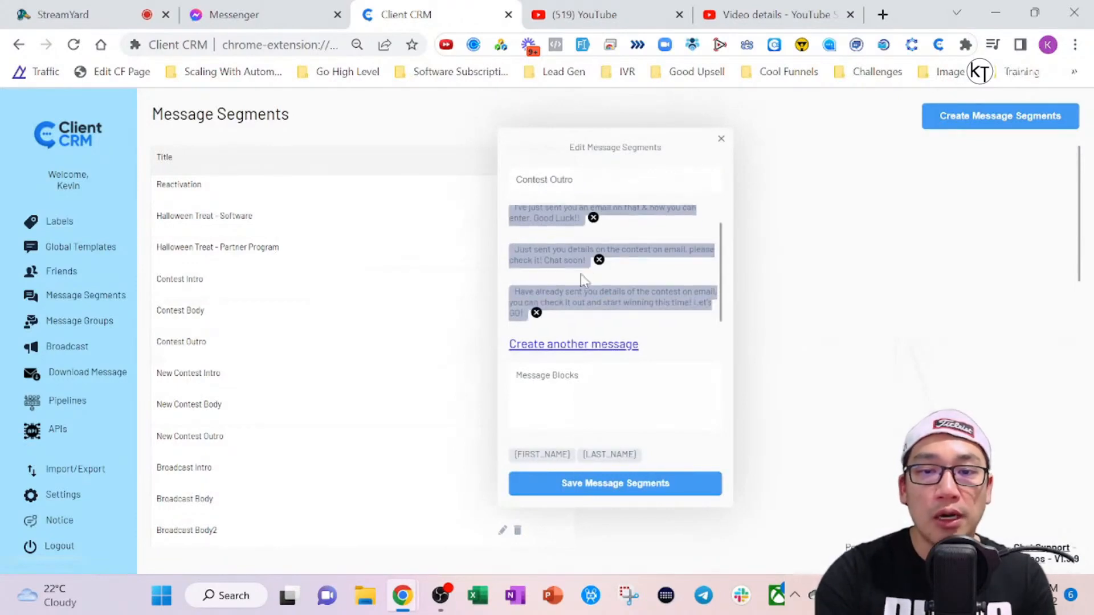
scroll(582, 270, up, 1)
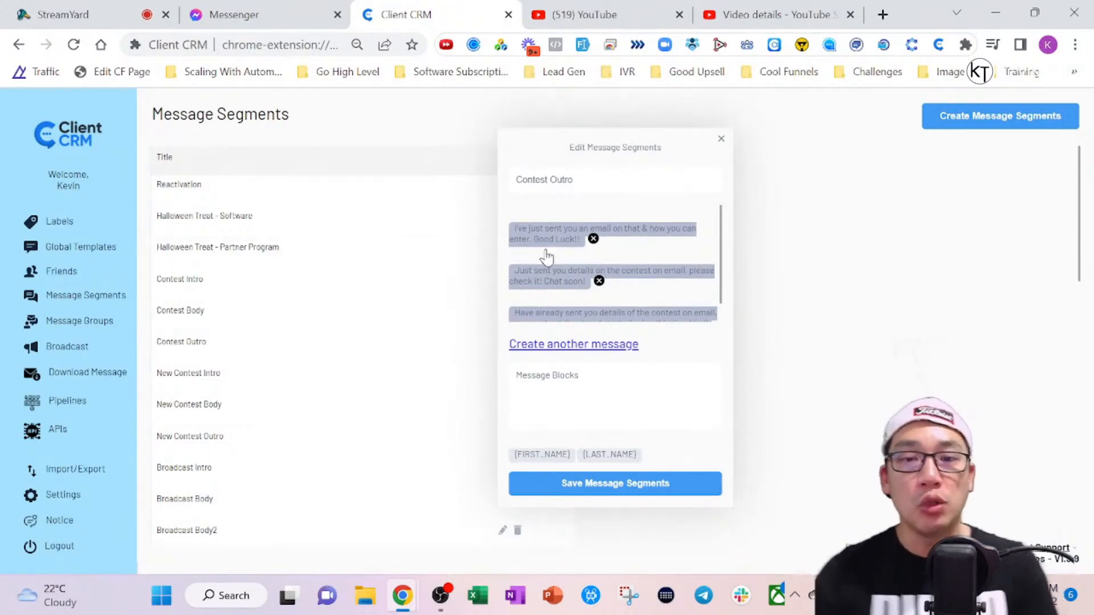
click(721, 139)
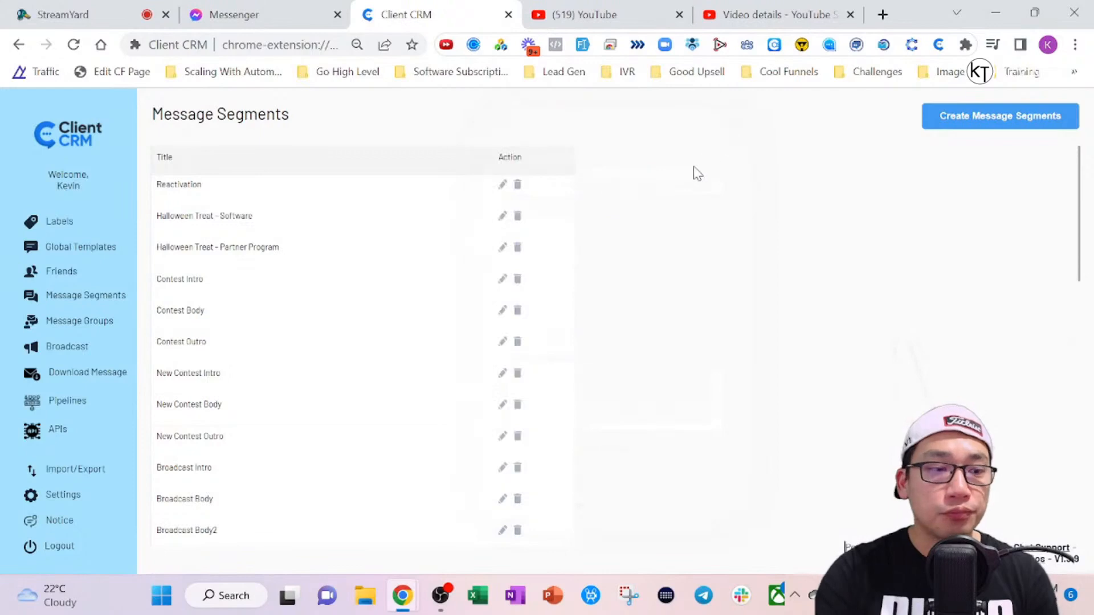
Open the Contest message group for editing and examine how it combines its message segments.
click(80, 322)
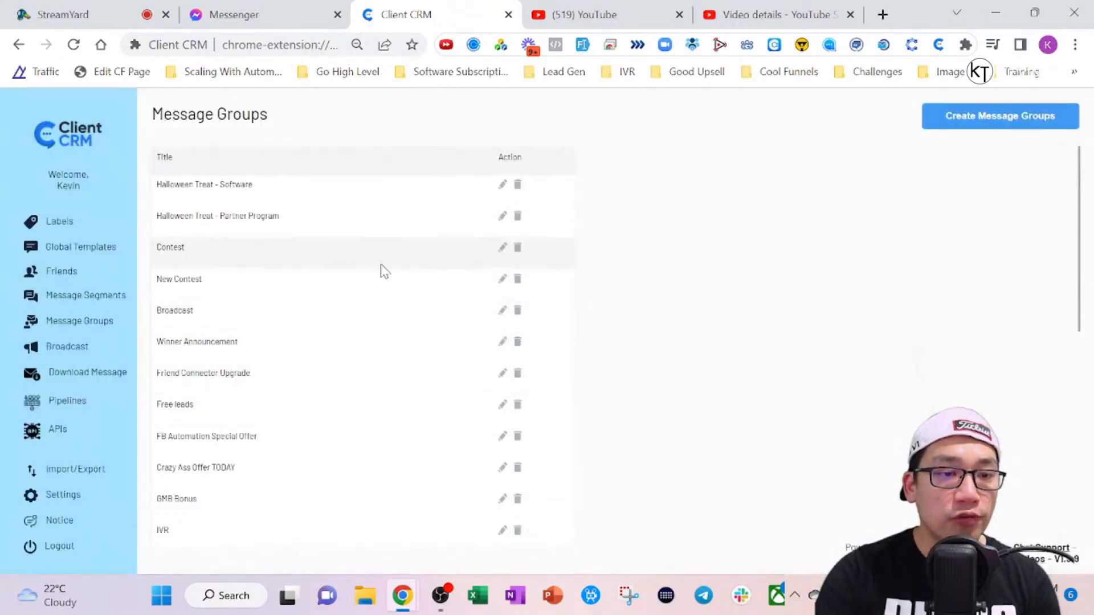
click(503, 250)
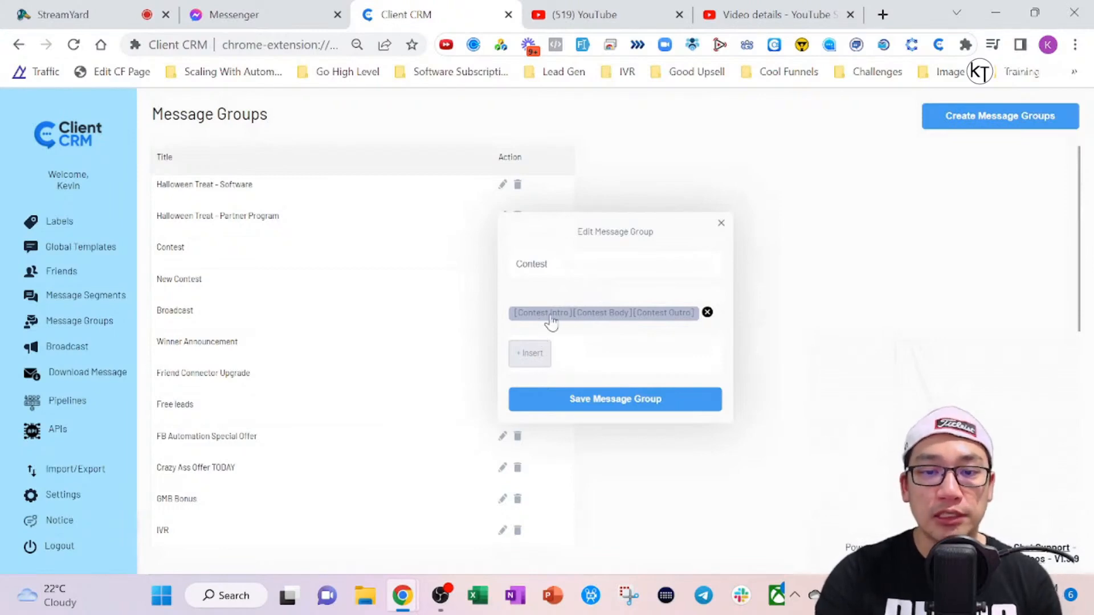
Switch to paint.net and paint one large frame enclosing all three numbered boxes.
key(alt+Tab)
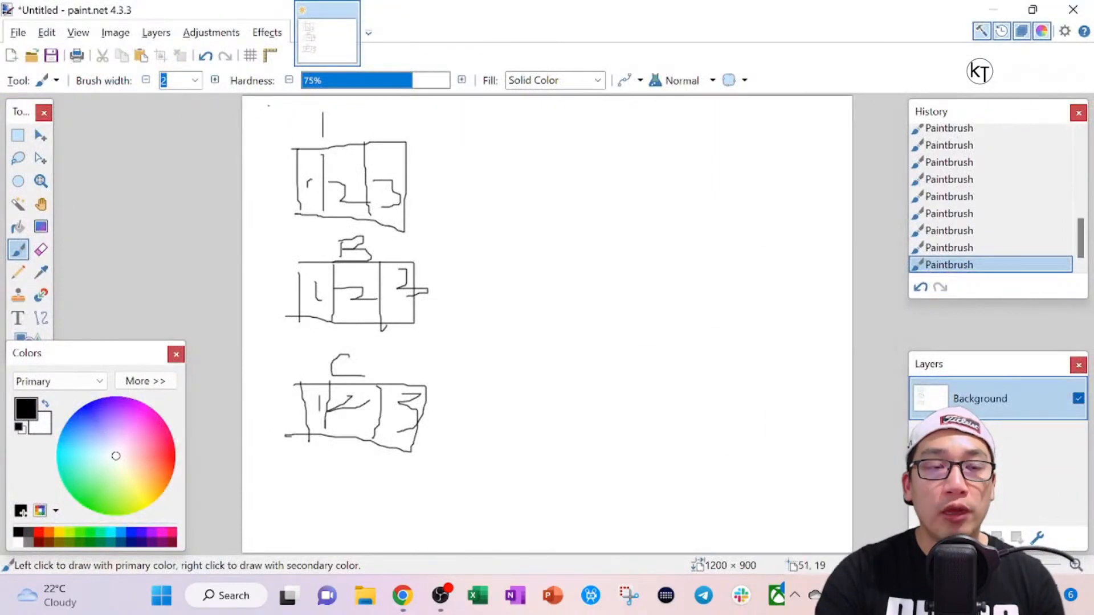
drag(268, 105, 254, 422)
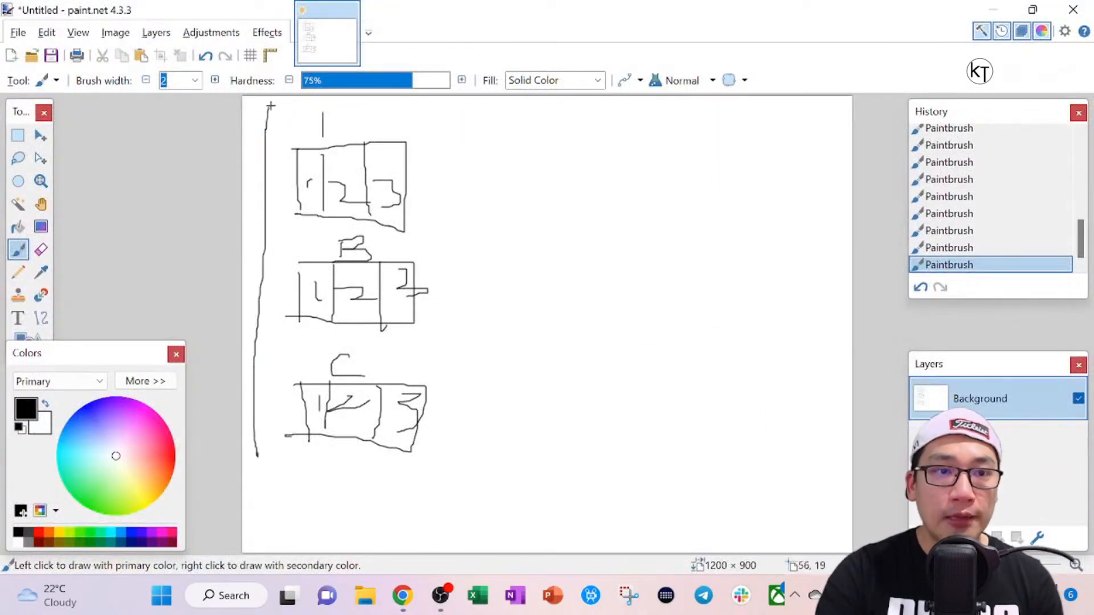
mouse_move(268, 105)
mouse_down()
mouse_move(449, 120)
mouse_move(472, 472)
mouse_move(250, 466)
mouse_up()
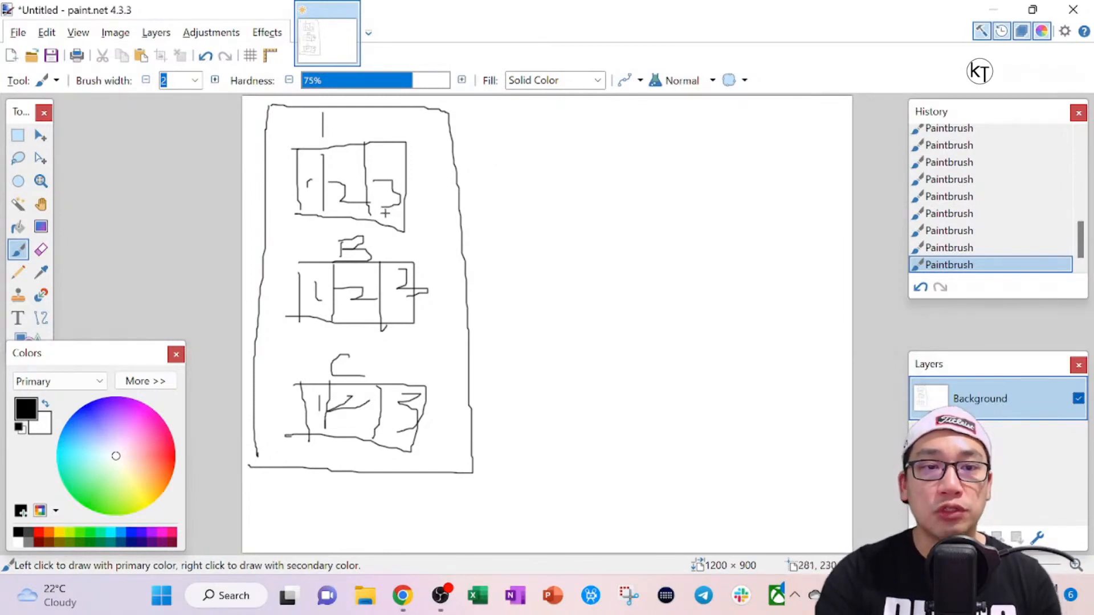
Circle one cell per box with the brush: 3 in the top box, 2 in the middle box and 1 in the bottom box.
mouse_move(386, 212)
mouse_down()
mouse_move(361, 166)
mouse_move(385, 236)
mouse_up()
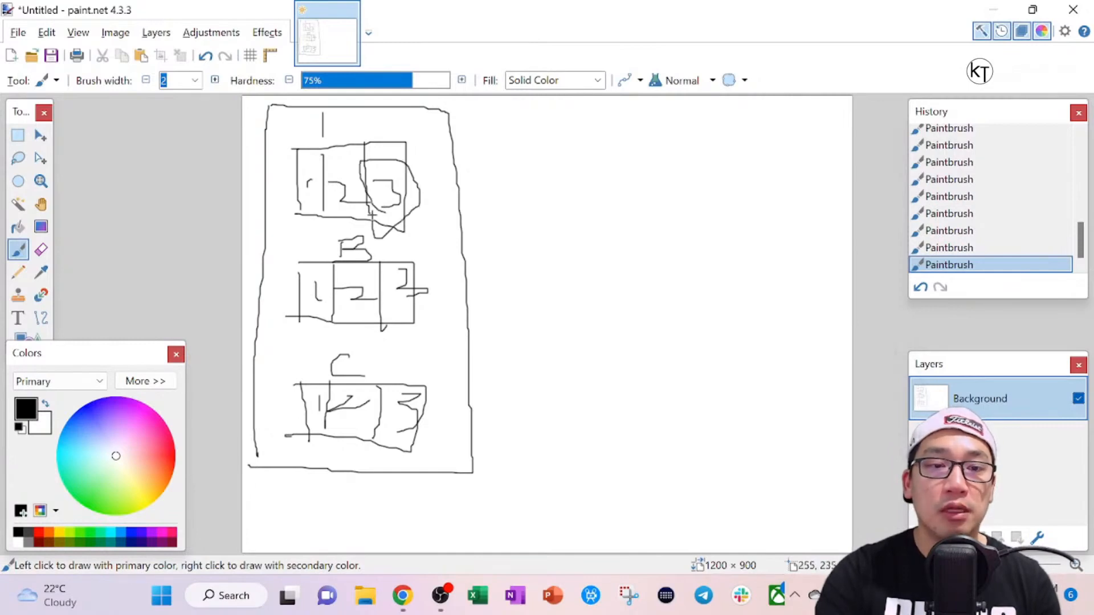
mouse_move(346, 315)
mouse_down()
mouse_move(330, 296)
mouse_move(334, 311)
mouse_up()
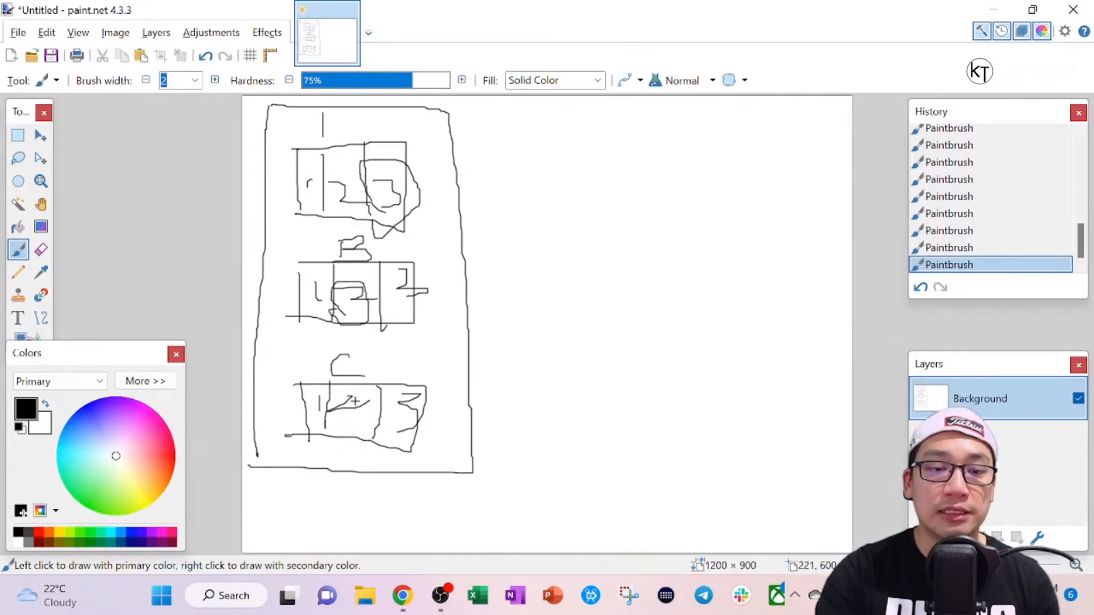
mouse_move(310, 422)
mouse_down()
mouse_move(289, 424)
mouse_move(330, 393)
mouse_move(305, 435)
mouse_up()
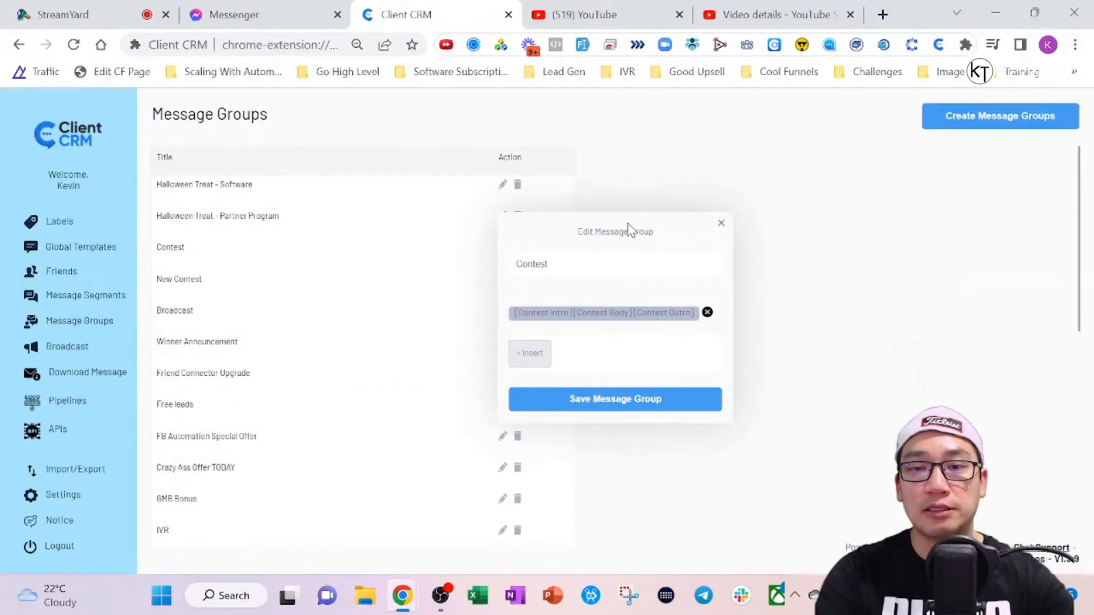
Replace the Contest message group's existing block with a new block combining the Contest Intro and Contest Body segments.
click(533, 358)
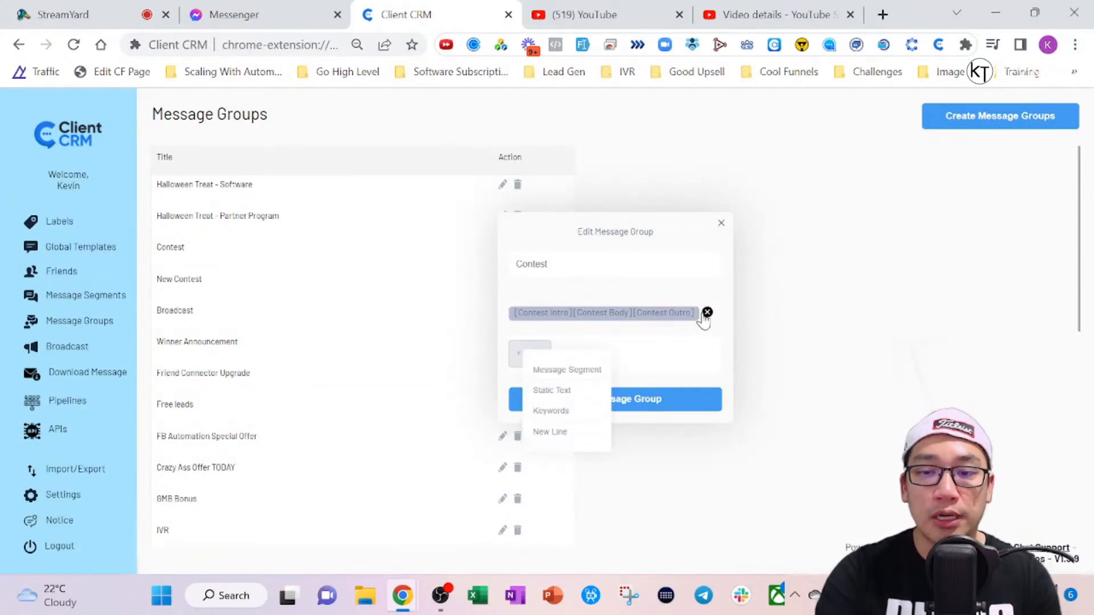
click(707, 313)
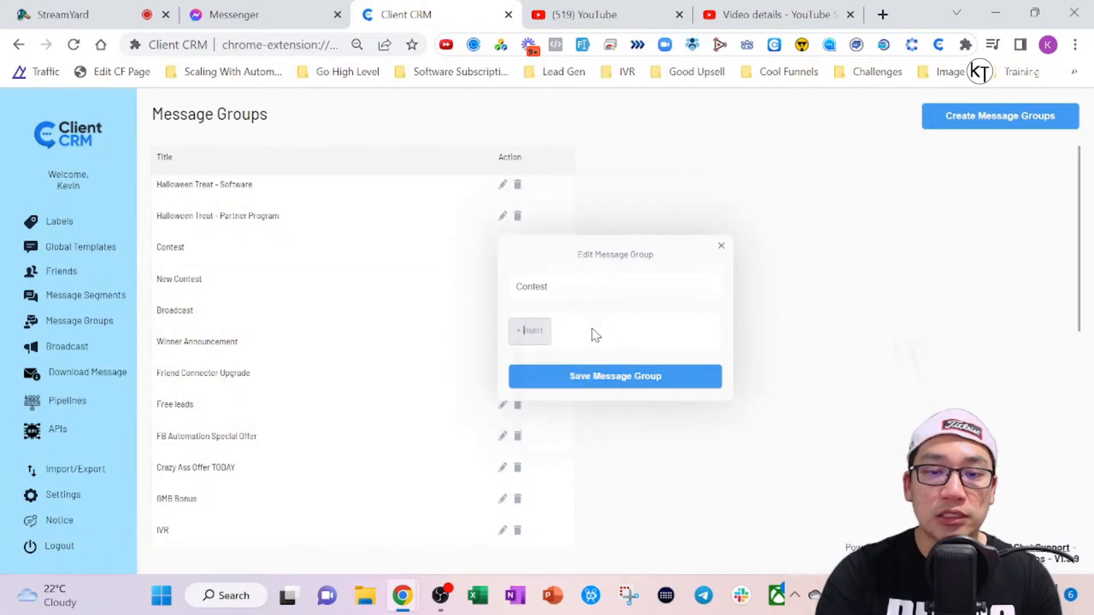
click(569, 348)
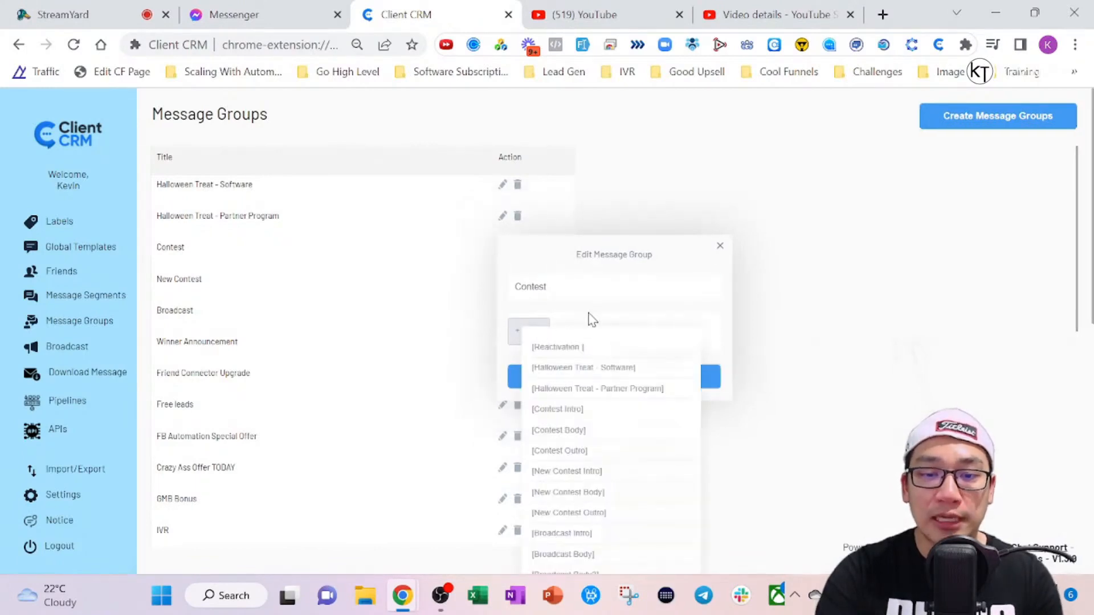
click(563, 410)
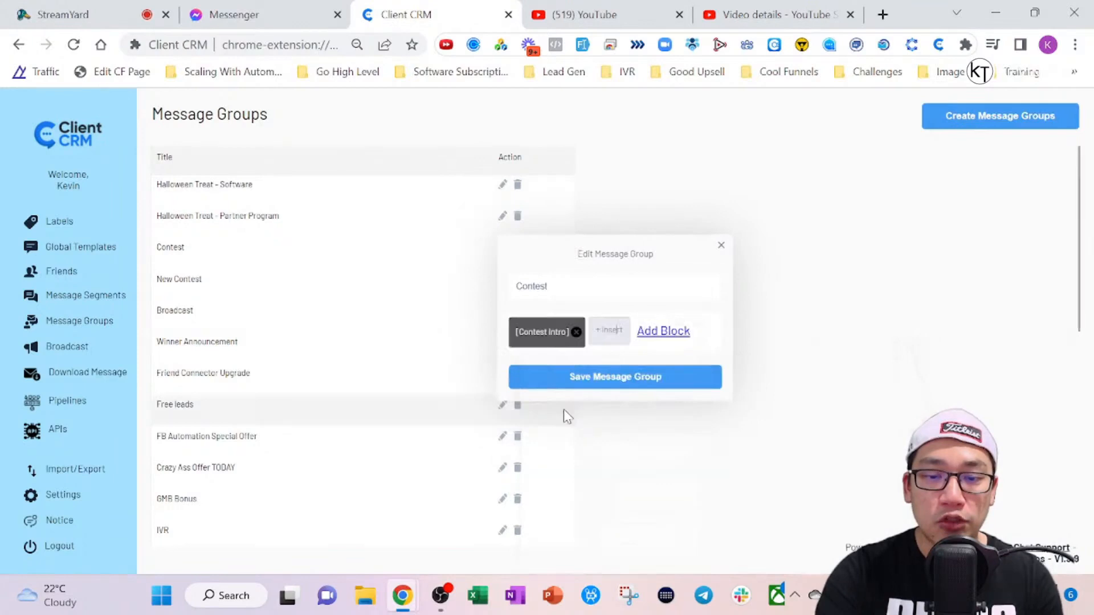
click(609, 342)
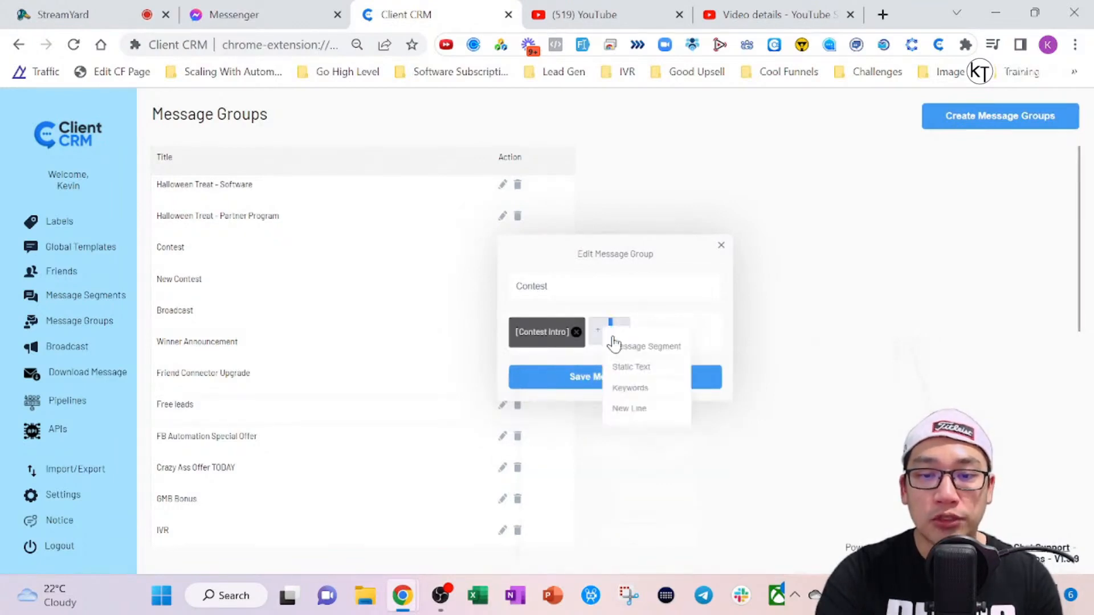
click(646, 346)
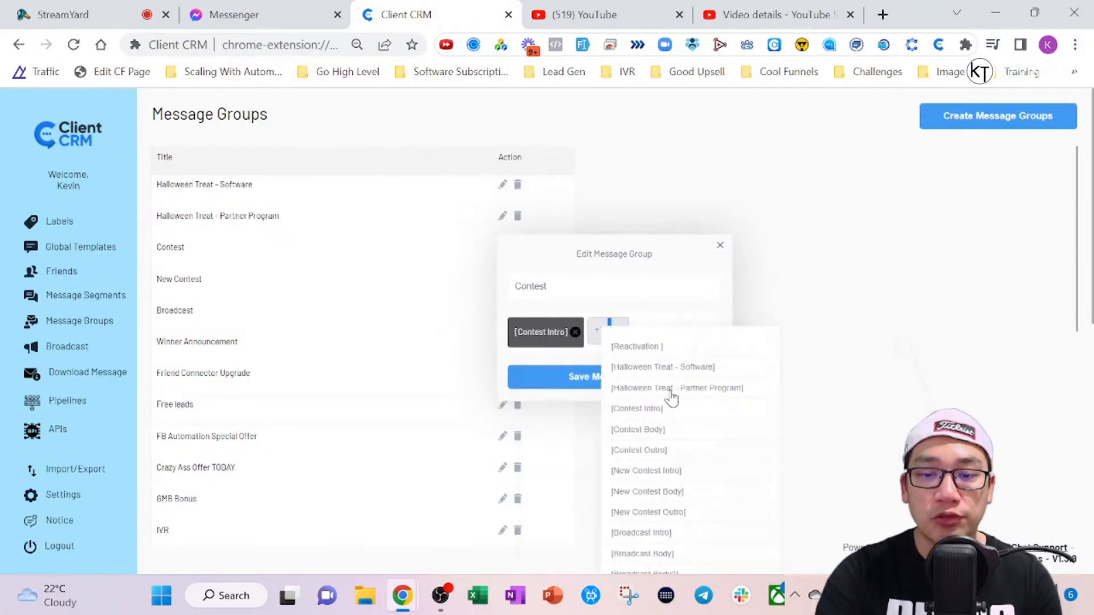
click(651, 431)
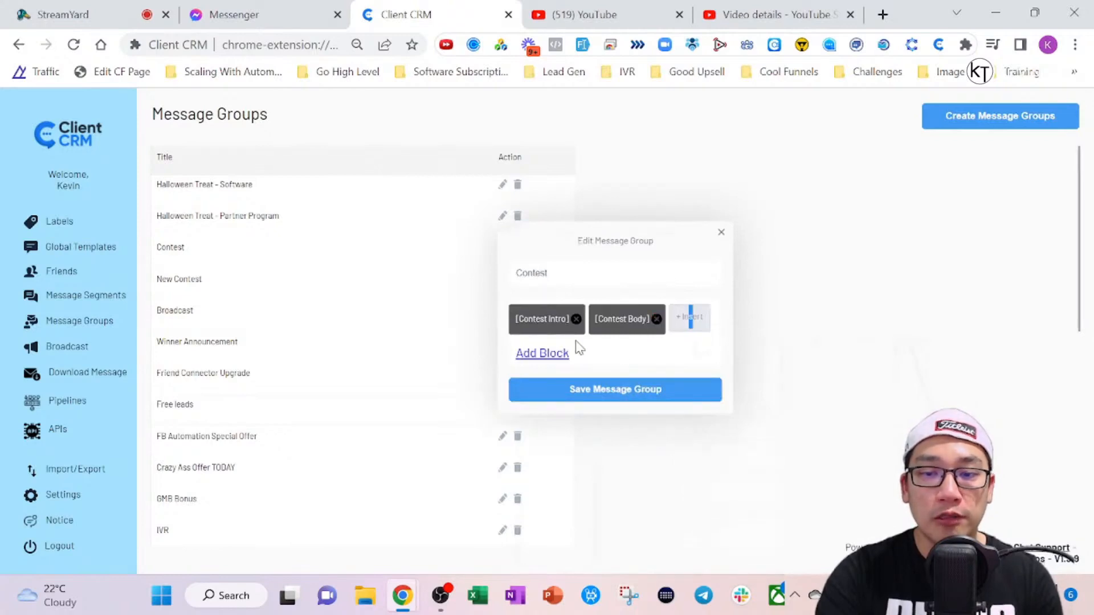
click(550, 355)
Add the Contest Outro segment to the Contest message group as a separate second block.
click(536, 366)
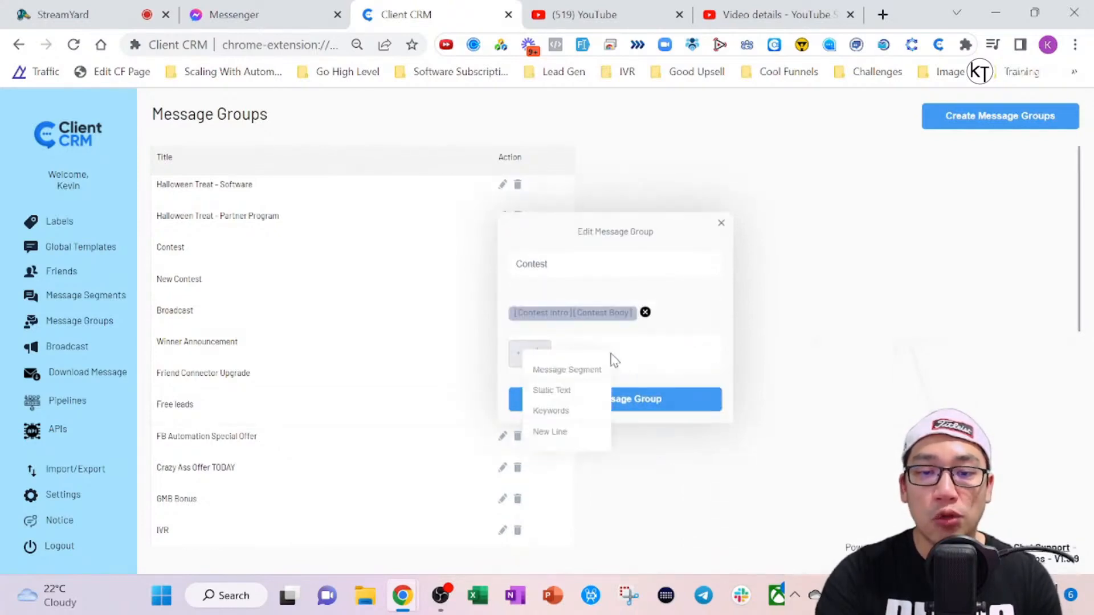
click(585, 374)
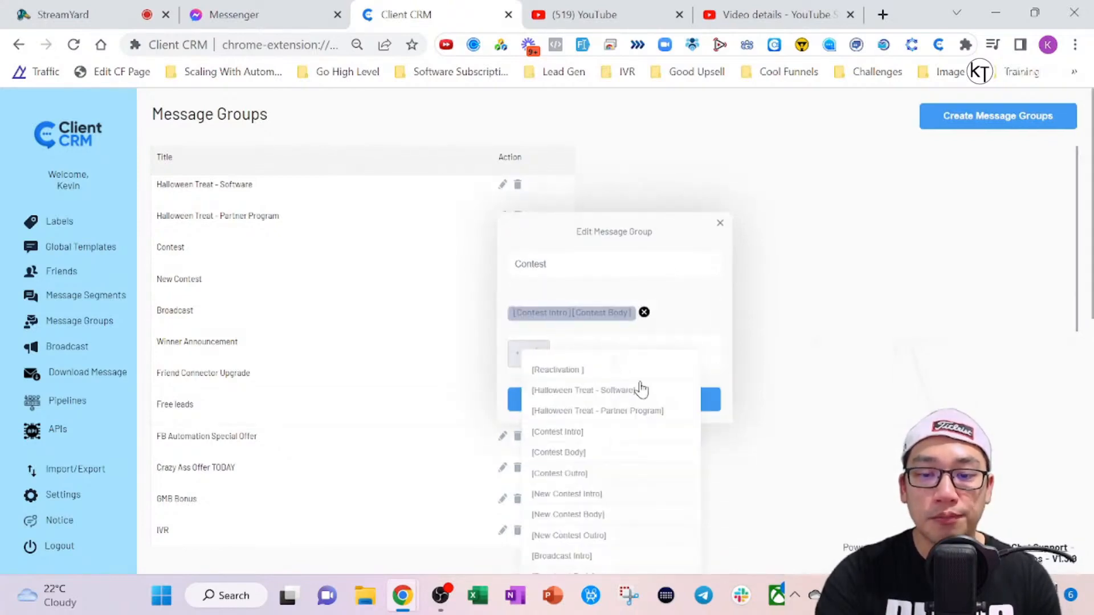
click(579, 474)
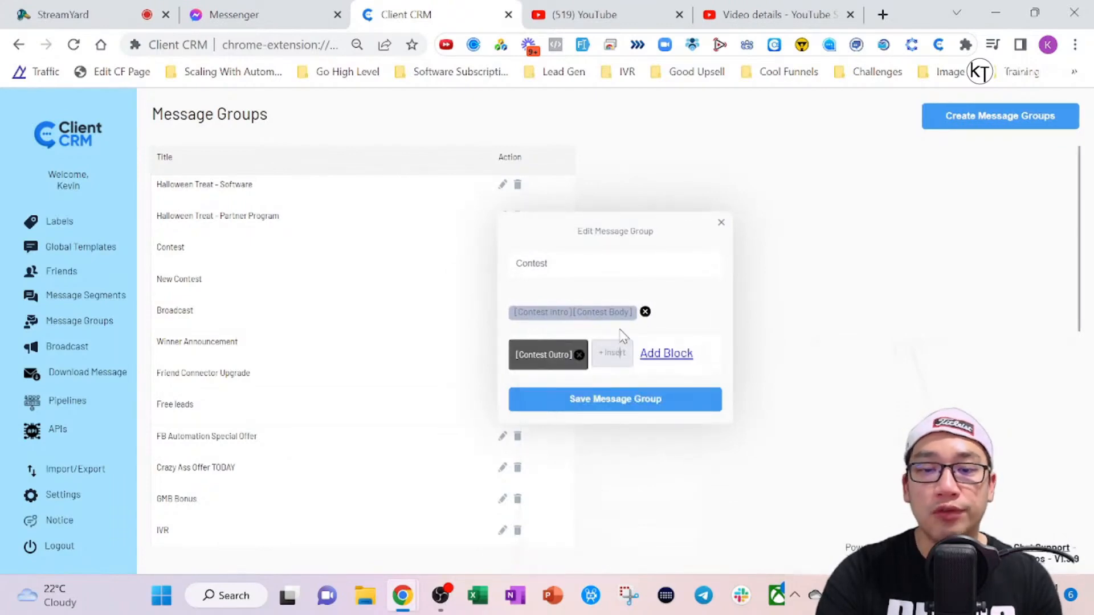
click(579, 355)
click(538, 356)
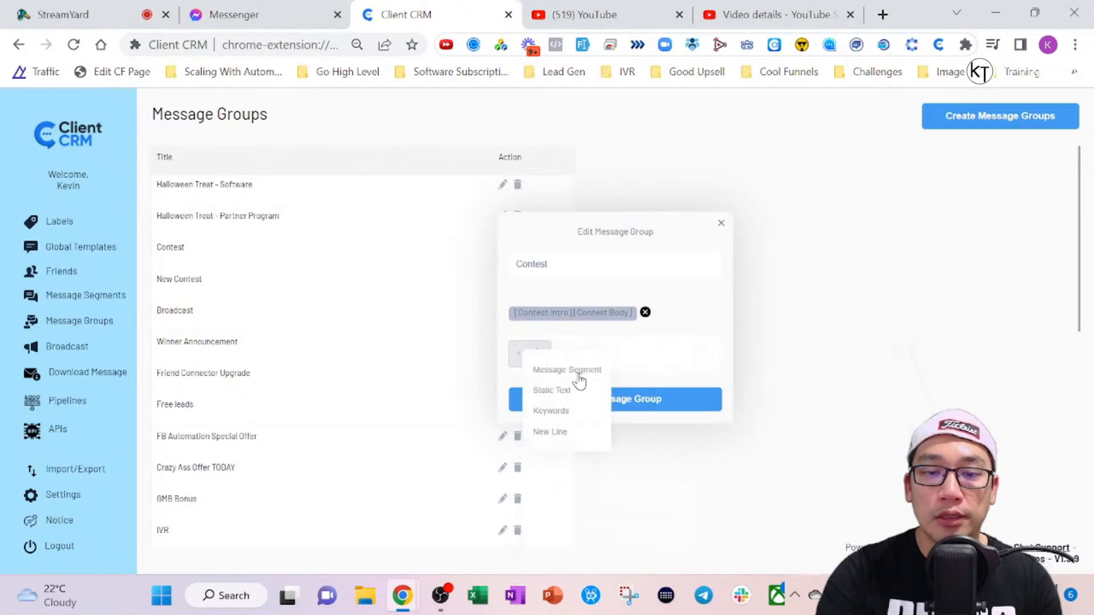
click(579, 374)
scroll(565, 399, down, 5)
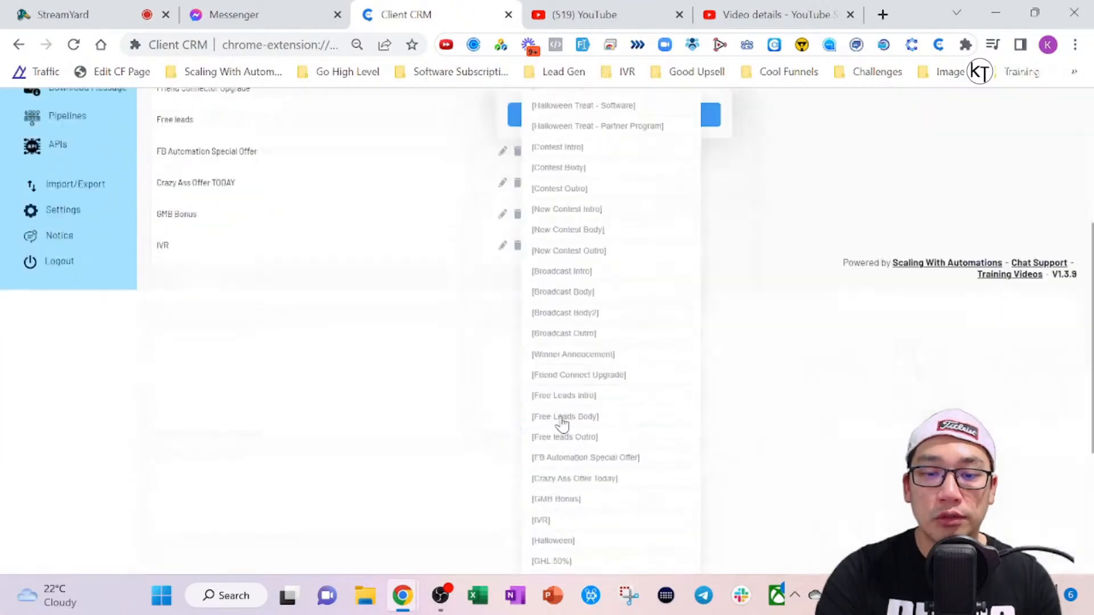
click(577, 189)
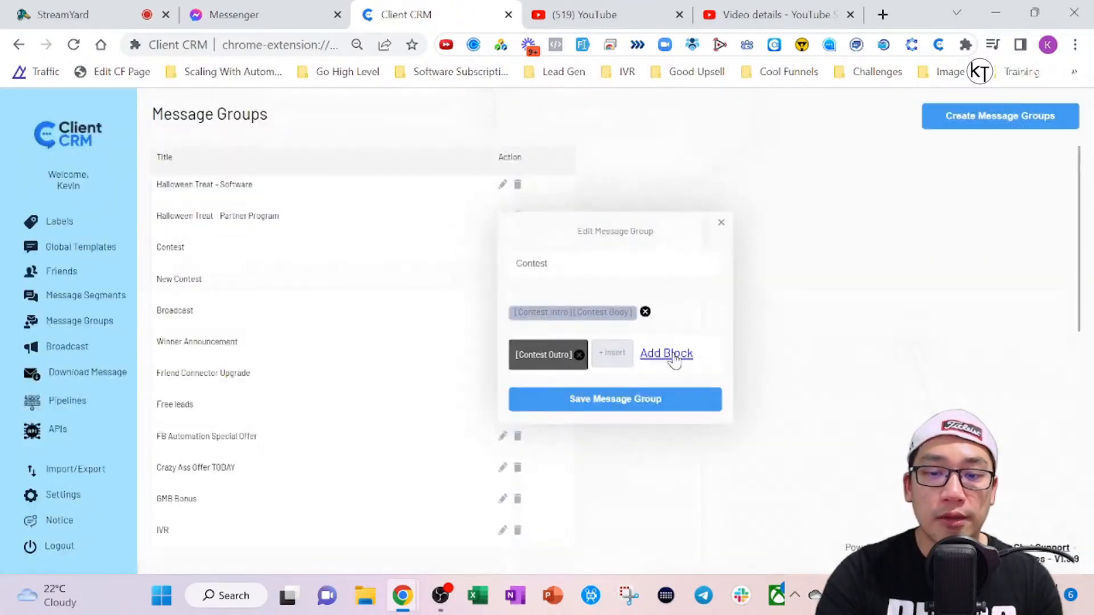
click(653, 354)
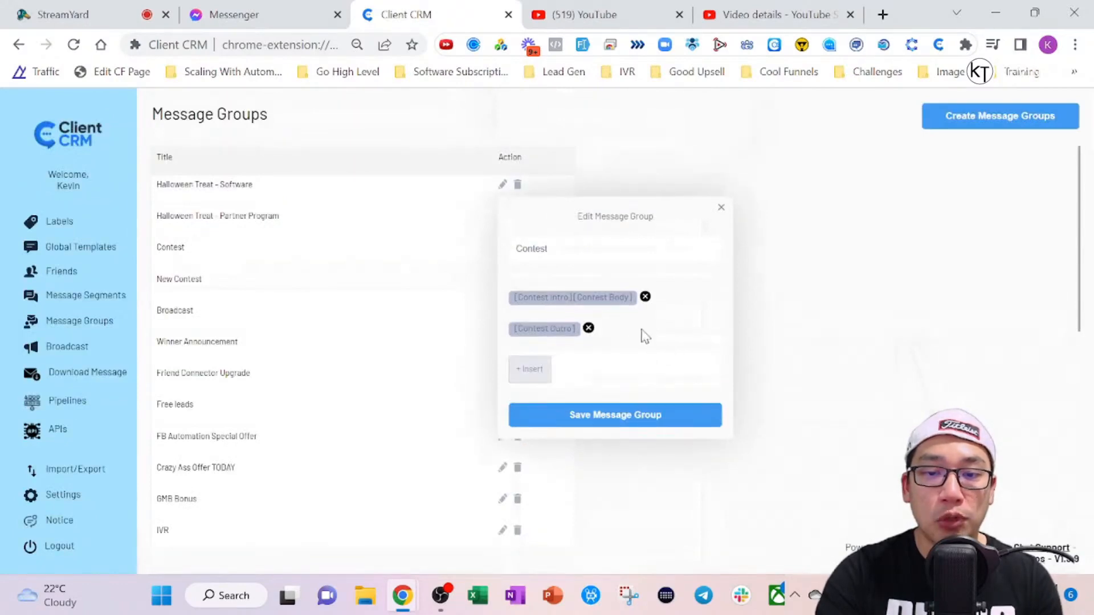
Remove both blocks from the Contest message group and insert the Contest Intro and Contest Body segments again.
click(589, 329)
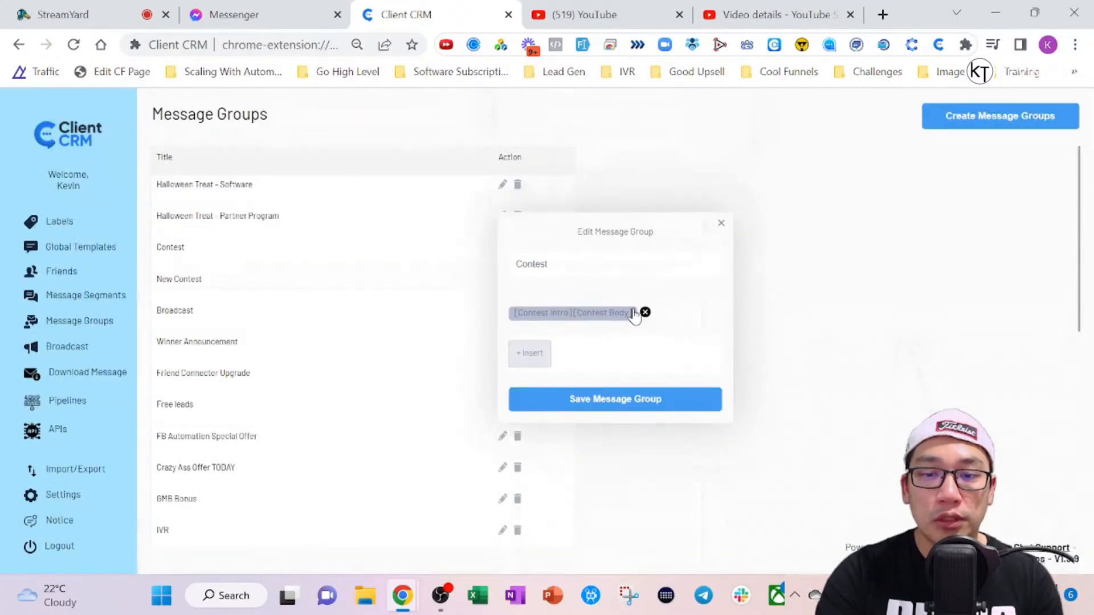
click(645, 313)
click(549, 332)
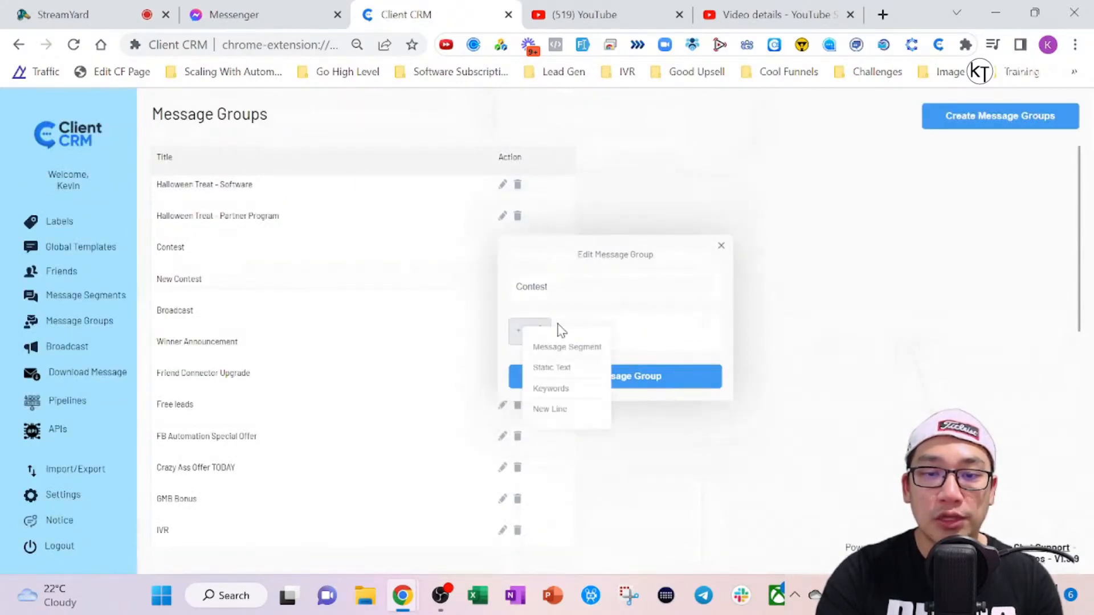
click(577, 348)
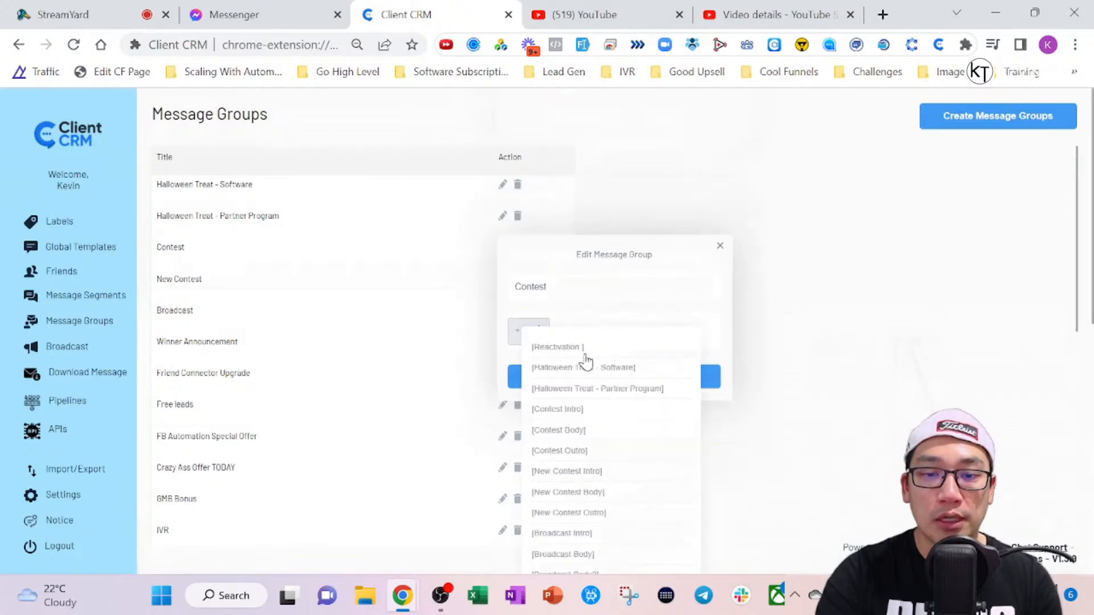
click(573, 410)
click(607, 336)
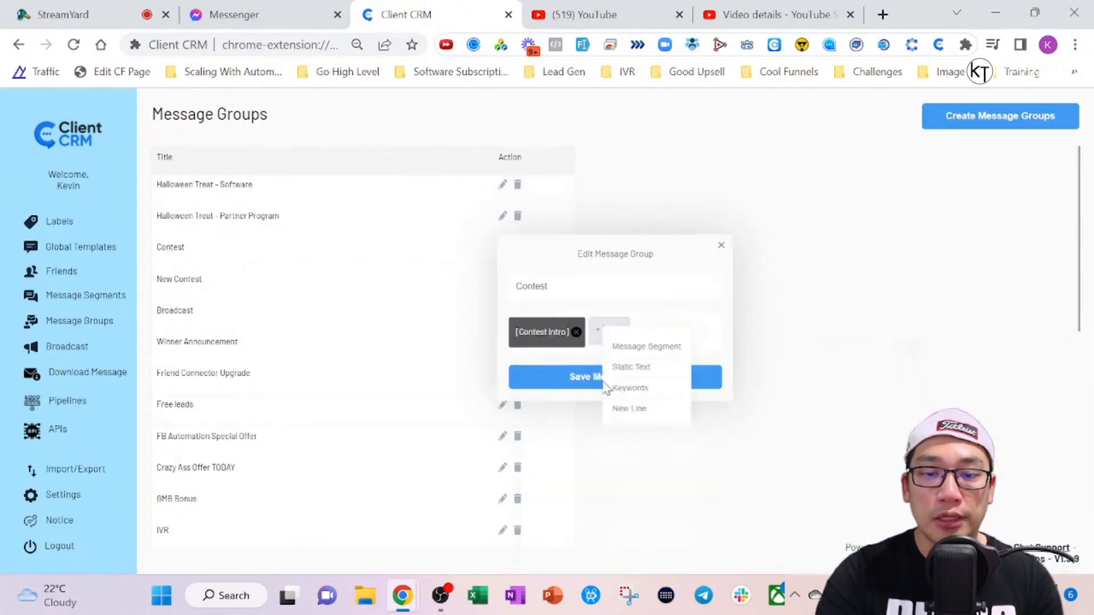
click(630, 348)
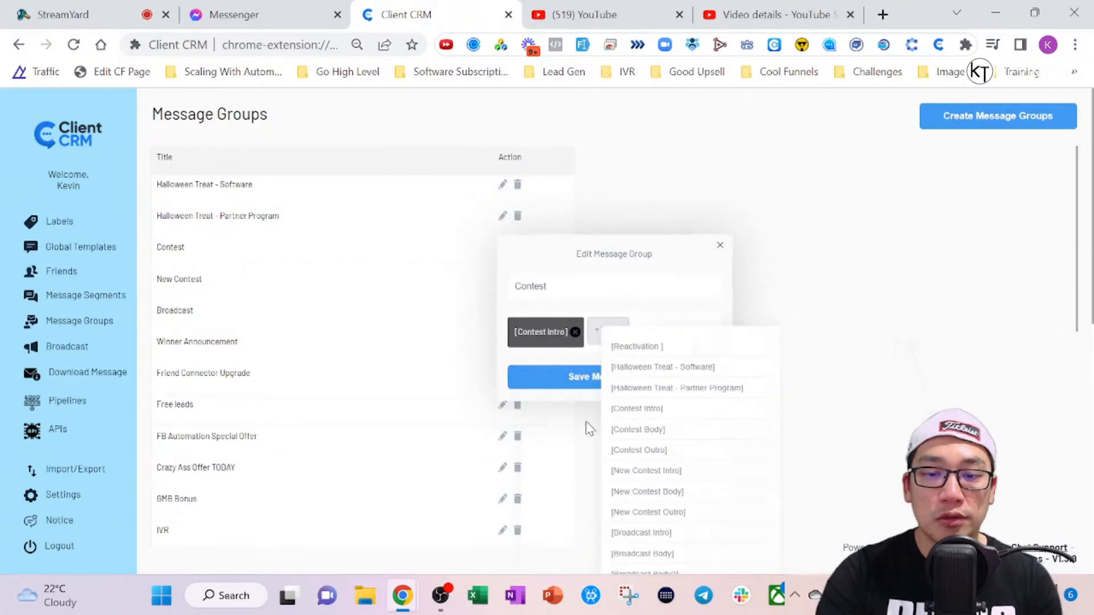
click(647, 430)
Insert the Contest Outro segment, add all three segments as a single block and save the Contest message group.
click(694, 322)
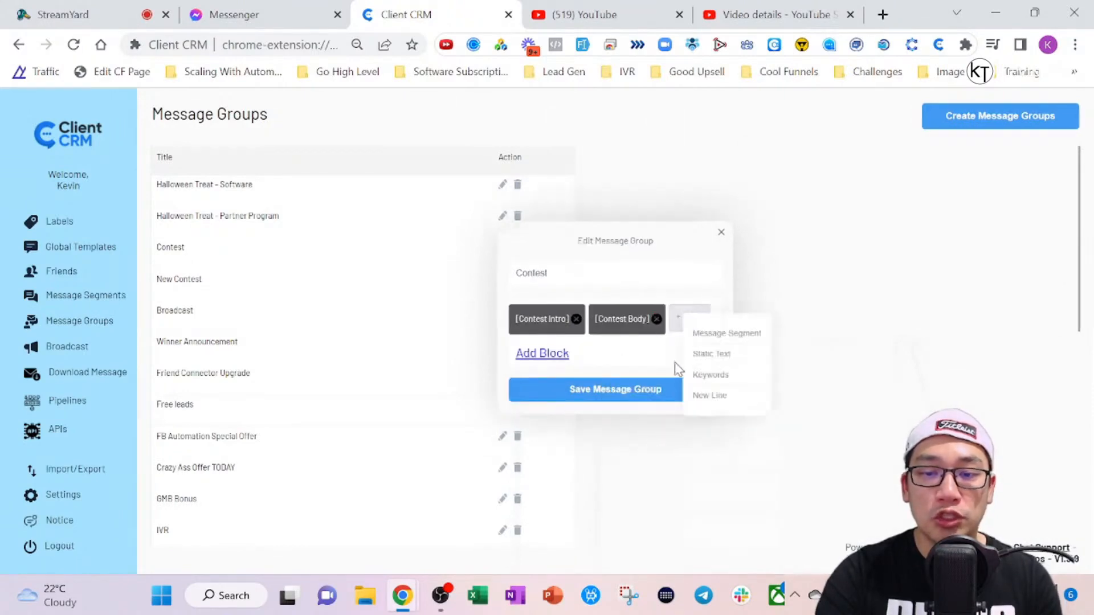
click(716, 333)
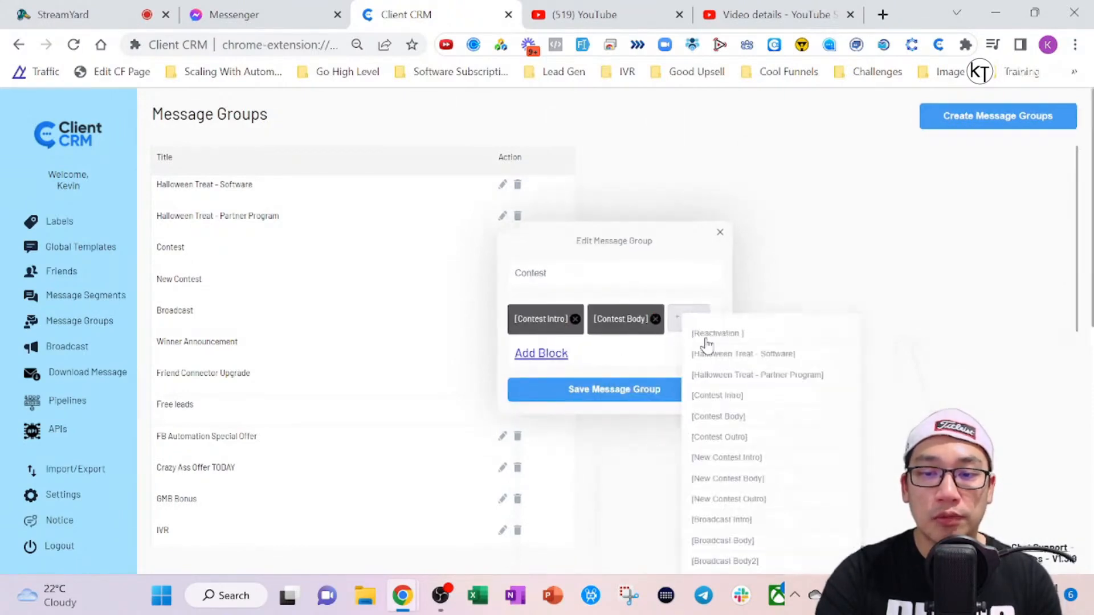
click(737, 438)
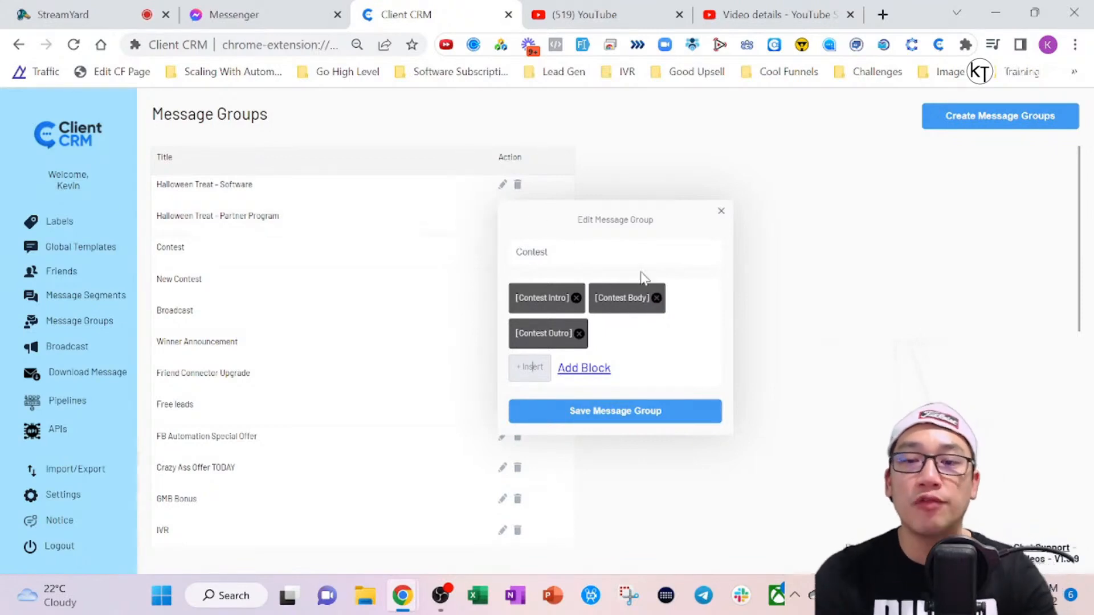
click(586, 369)
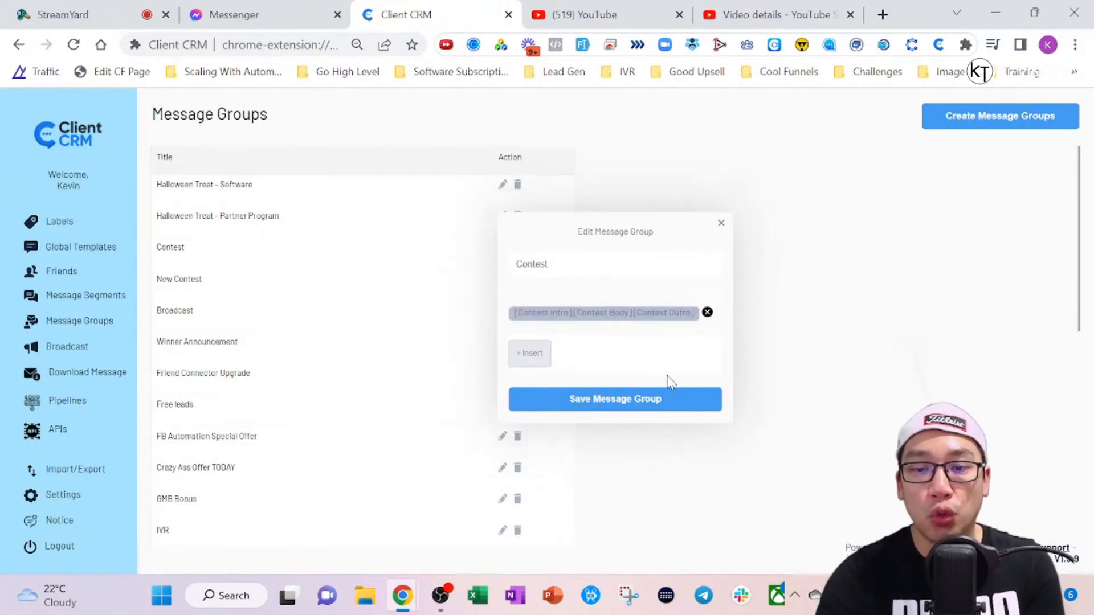
click(615, 400)
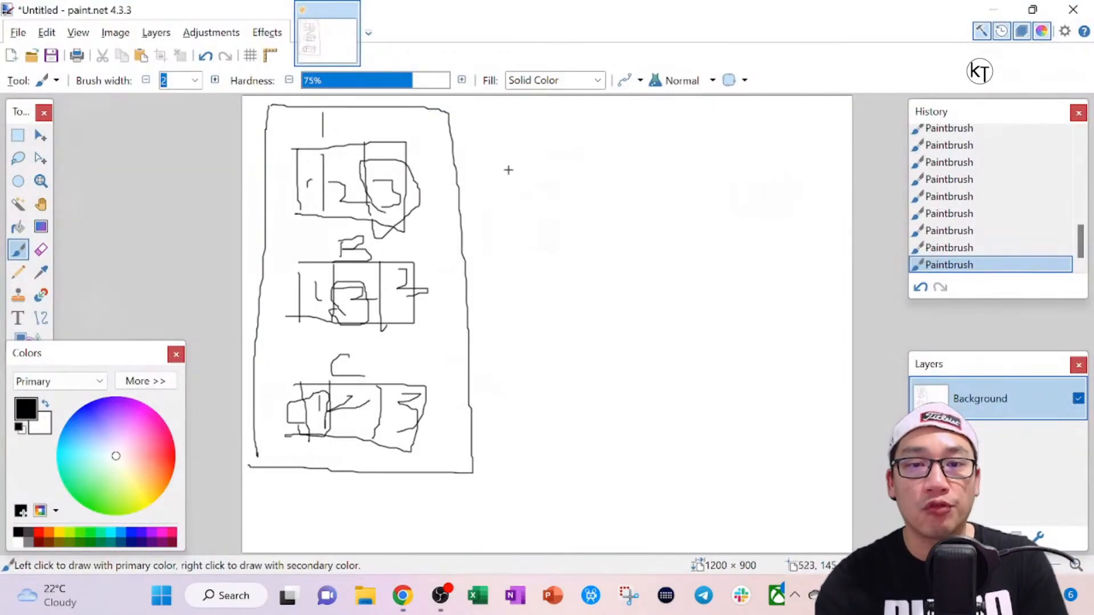
In paint.net, paint a large 3 beside each of the three boxes, followed by "= 27".
mouse_move(530, 155)
mouse_down()
mouse_move(547, 185)
mouse_move(533, 215)
mouse_up()
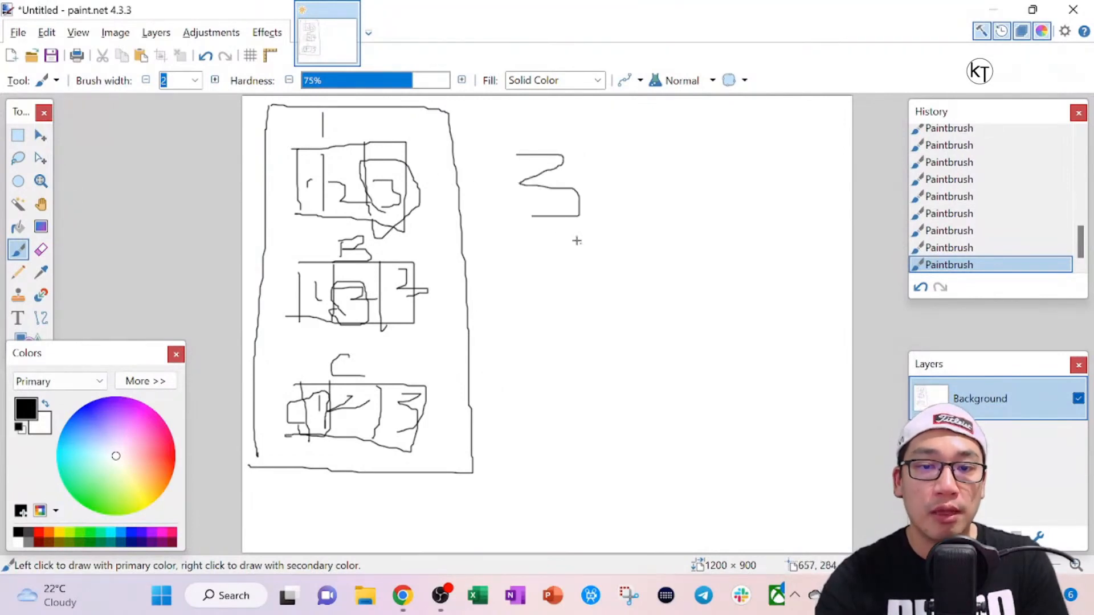
mouse_move(534, 253)
mouse_down()
mouse_move(547, 286)
mouse_move(534, 320)
mouse_up()
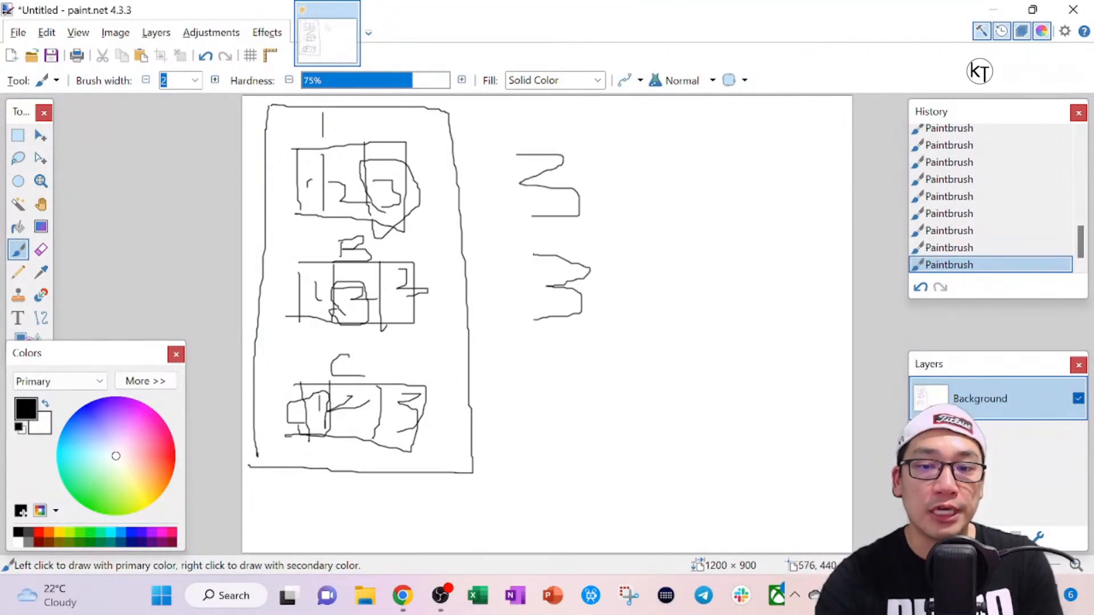
mouse_move(525, 361)
mouse_down()
mouse_move(581, 363)
mouse_move(591, 416)
mouse_move(513, 438)
mouse_up()
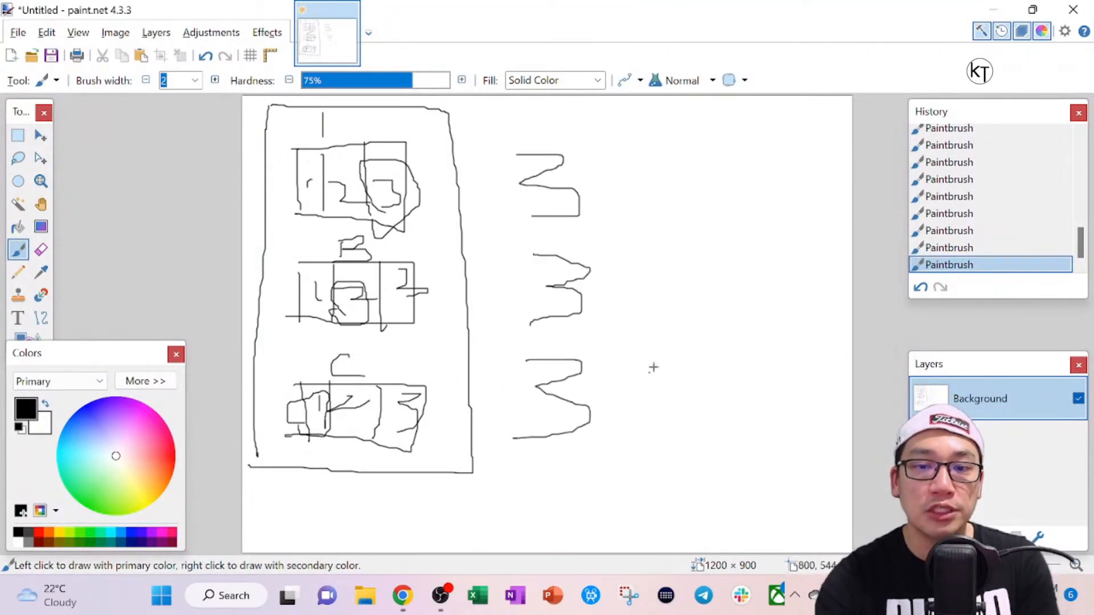
mouse_move(653, 279)
mouse_down()
mouse_move(722, 292)
mouse_move(732, 344)
mouse_move(777, 351)
mouse_up()
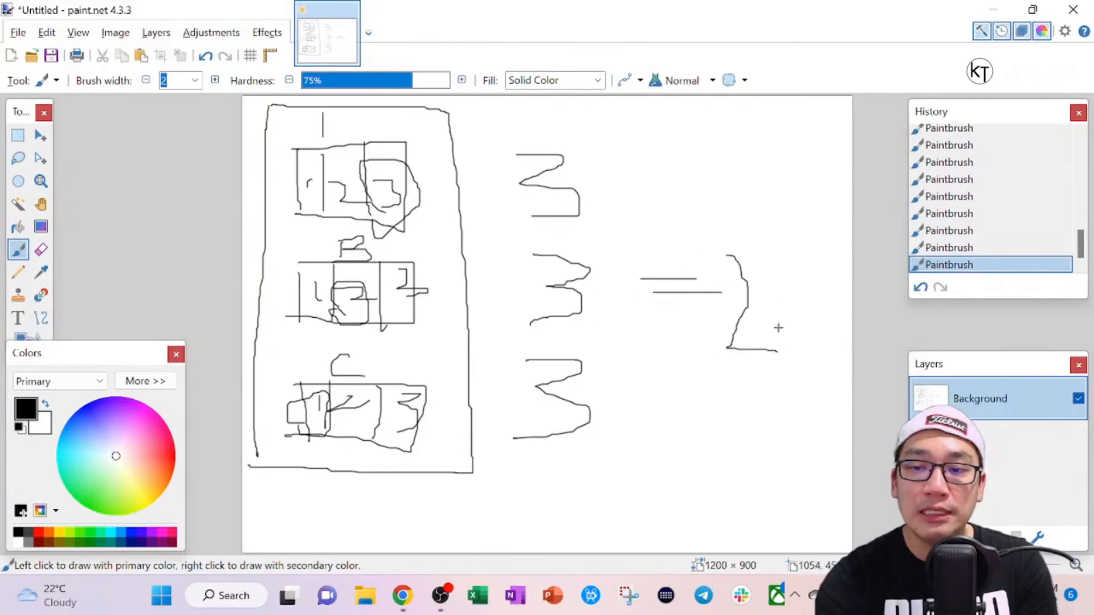
drag(758, 273, 819, 365)
drag(782, 319, 838, 312)
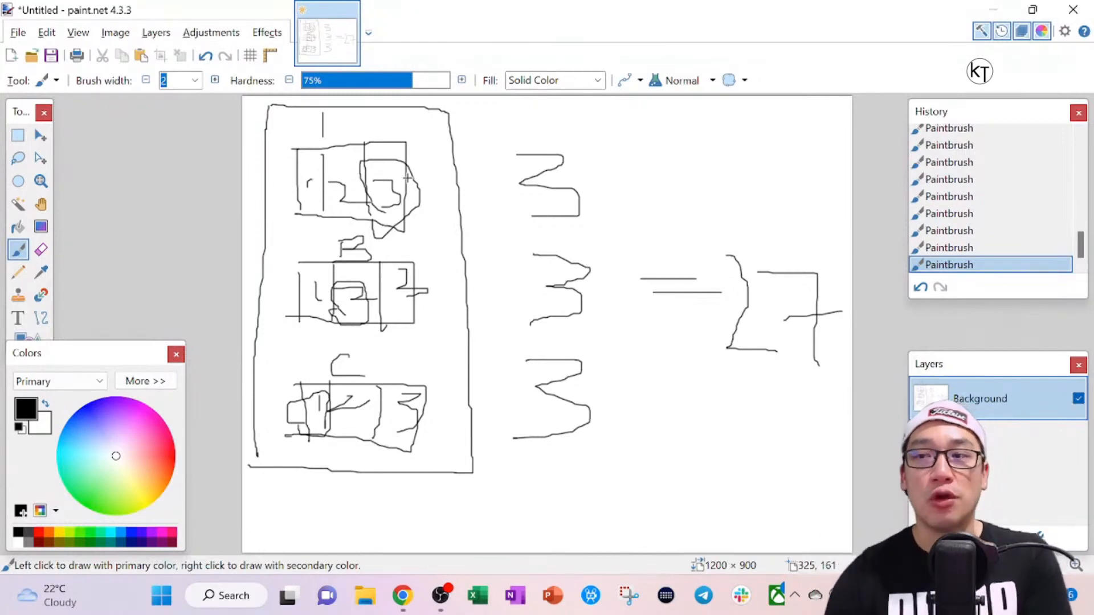
Return to the browser, switch to StreamYard and end the live broadcast.
key(alt+Tab)
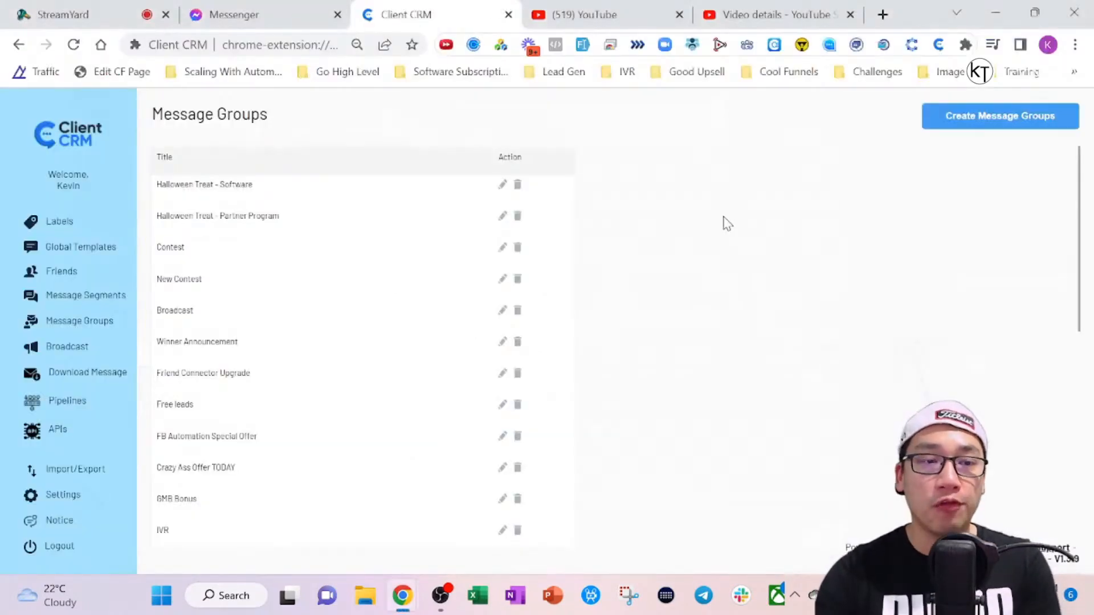
click(301, 26)
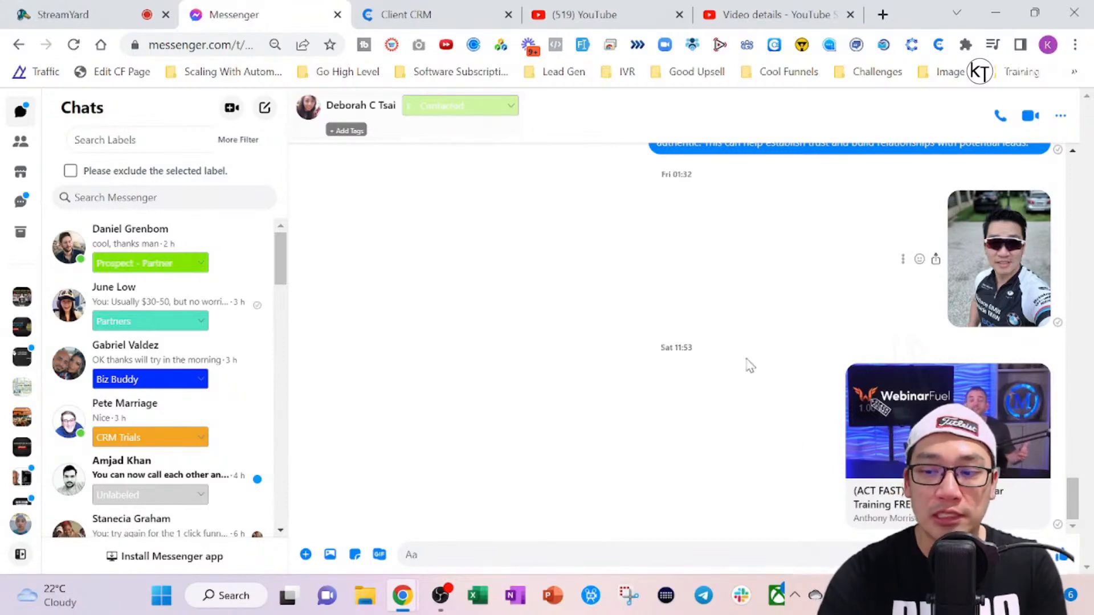
click(137, 17)
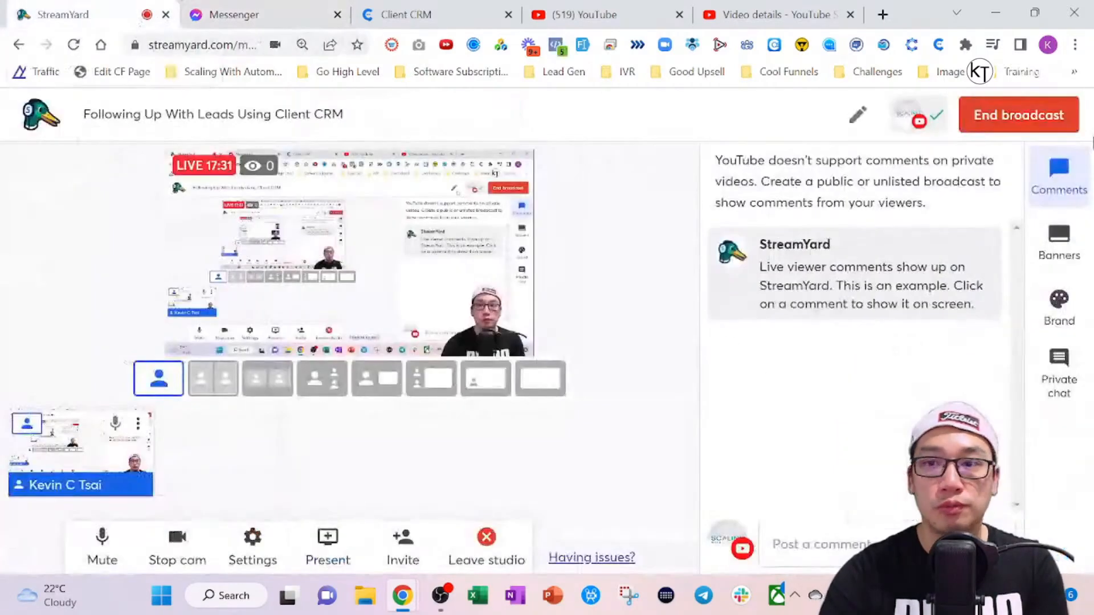
click(1019, 115)
click(1018, 210)
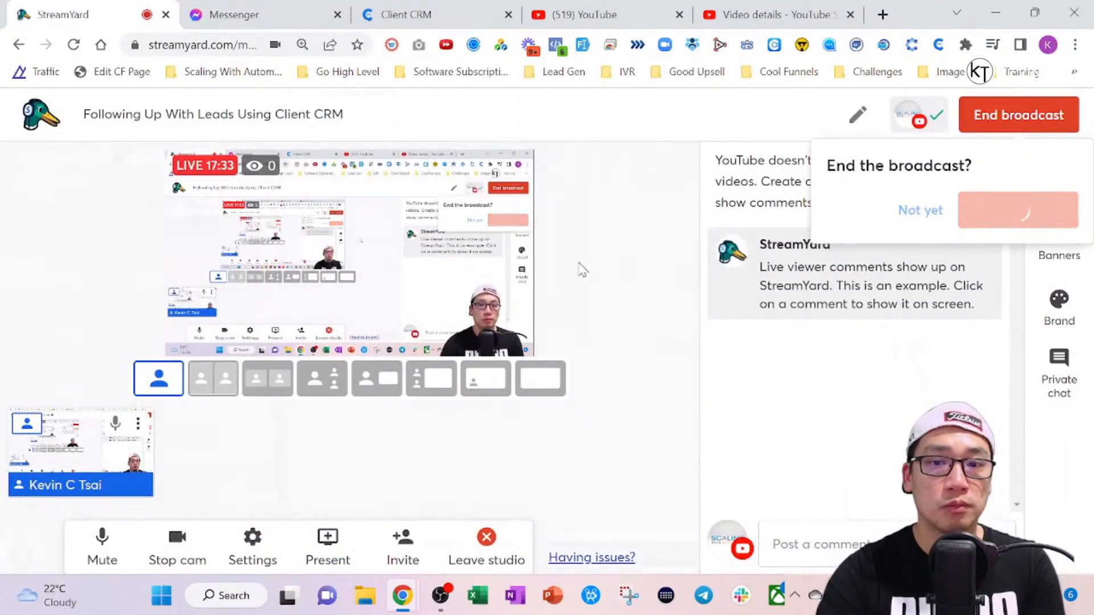